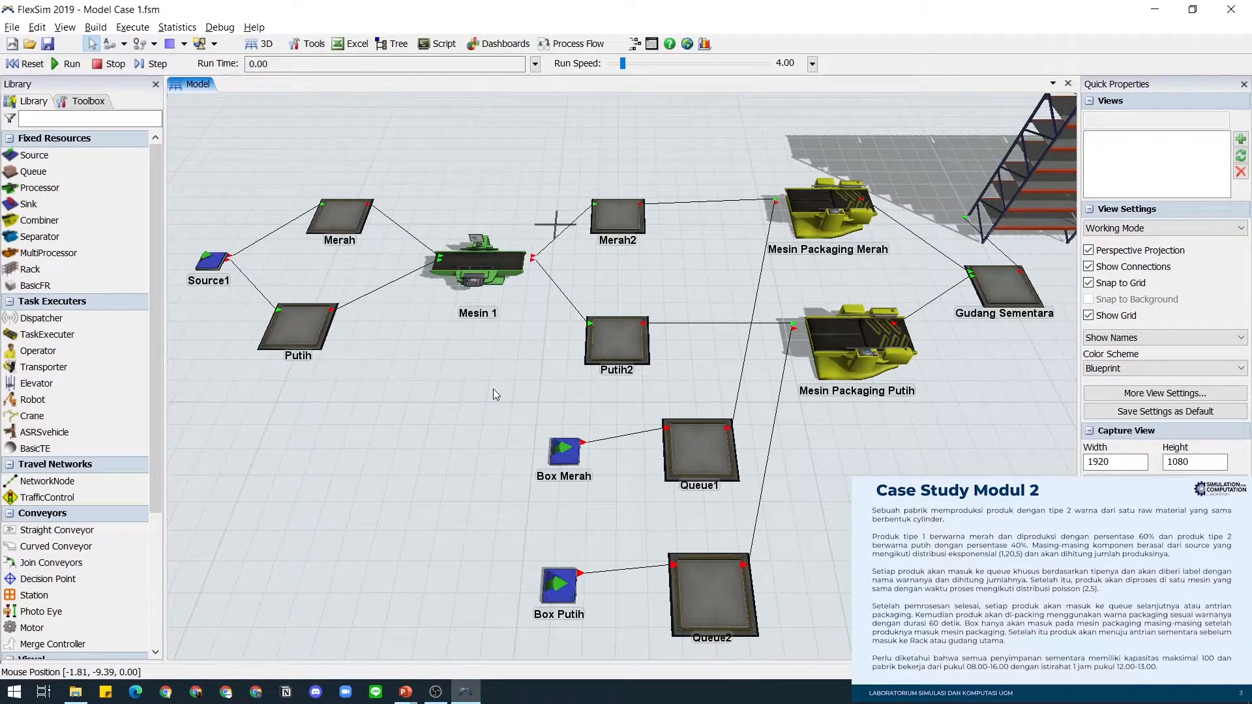
Step: Set the flow item class of Source1 to Cylinder and apply the change
drag(431, 374, 597, 416)
scroll(670, 376, up, 5)
click(428, 370)
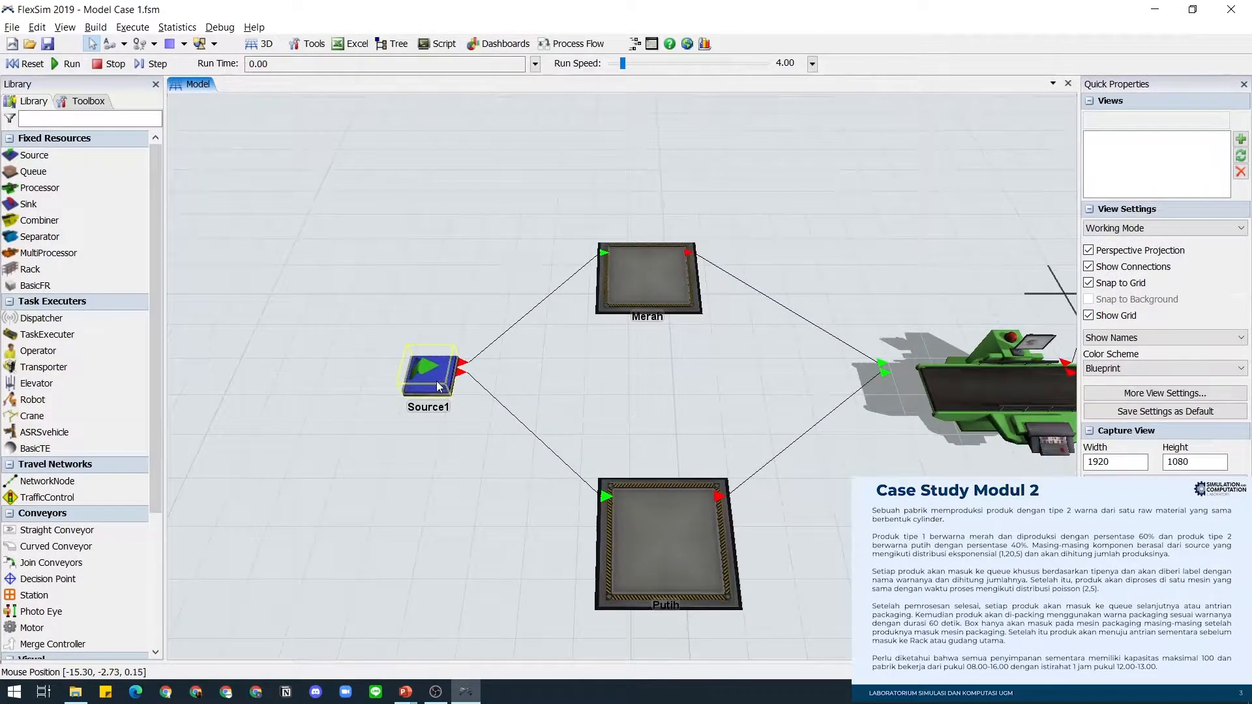
double_click(436, 380)
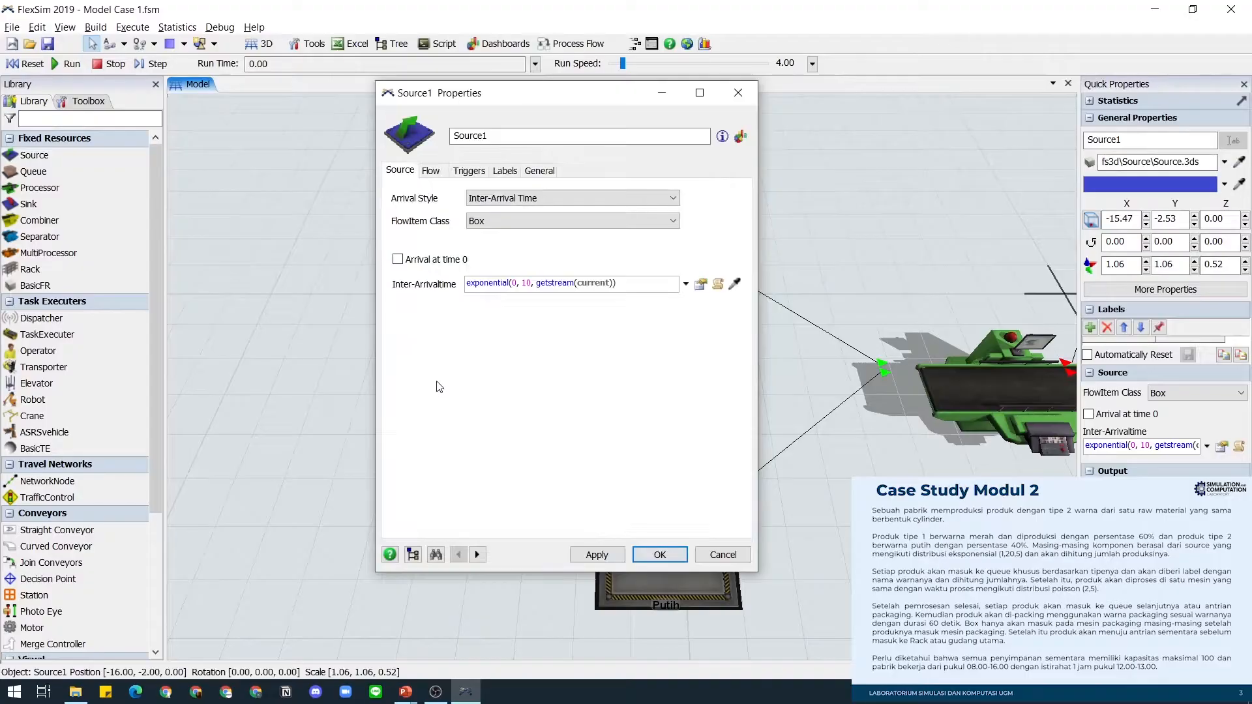
click(470, 170)
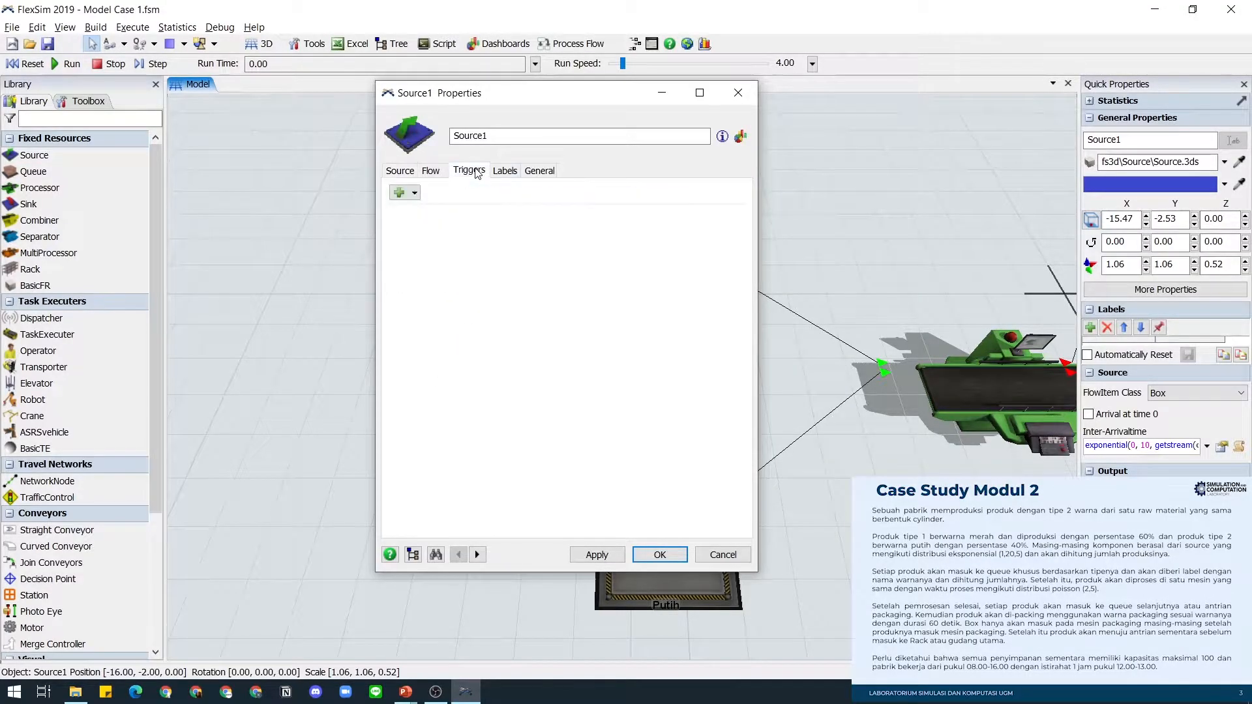
click(393, 173)
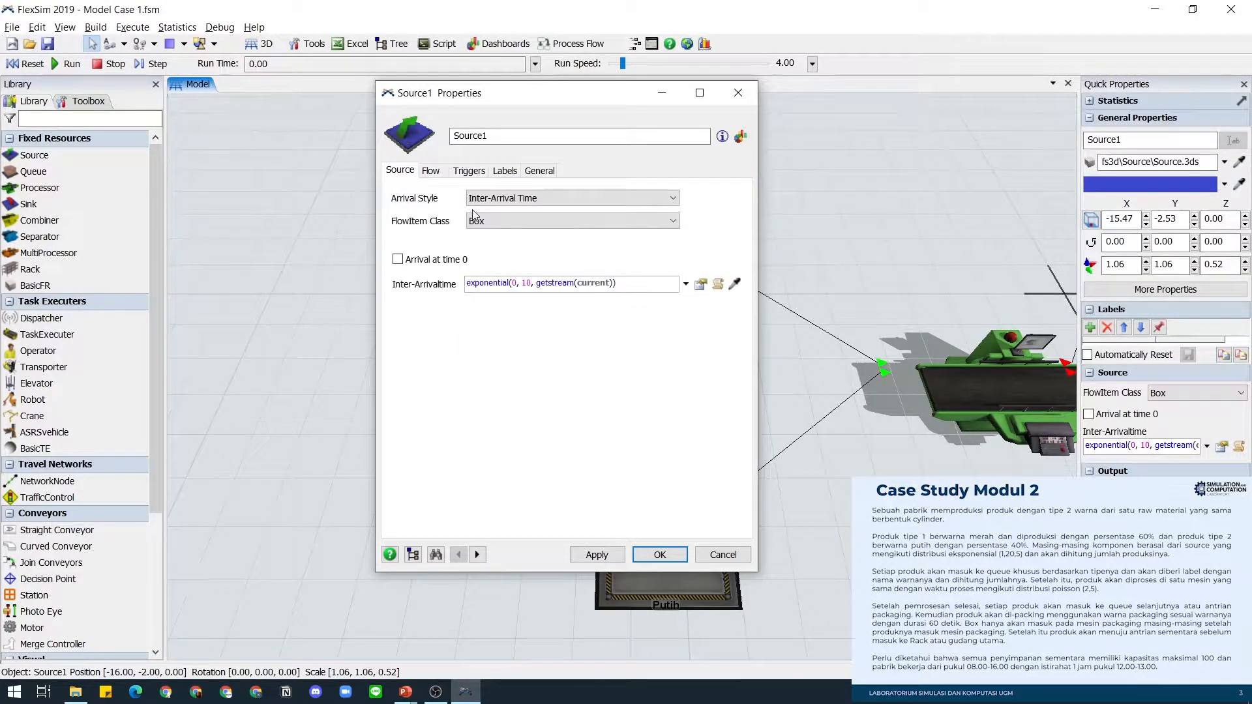
click(484, 222)
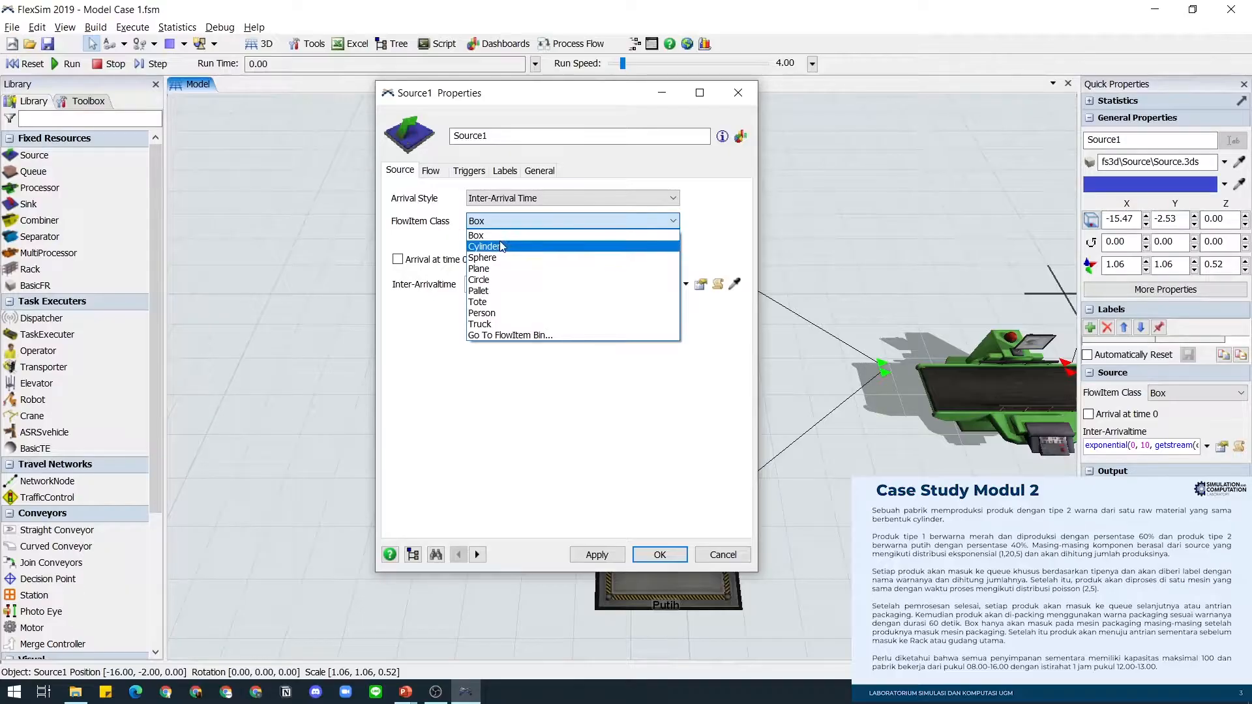
click(500, 247)
click(601, 553)
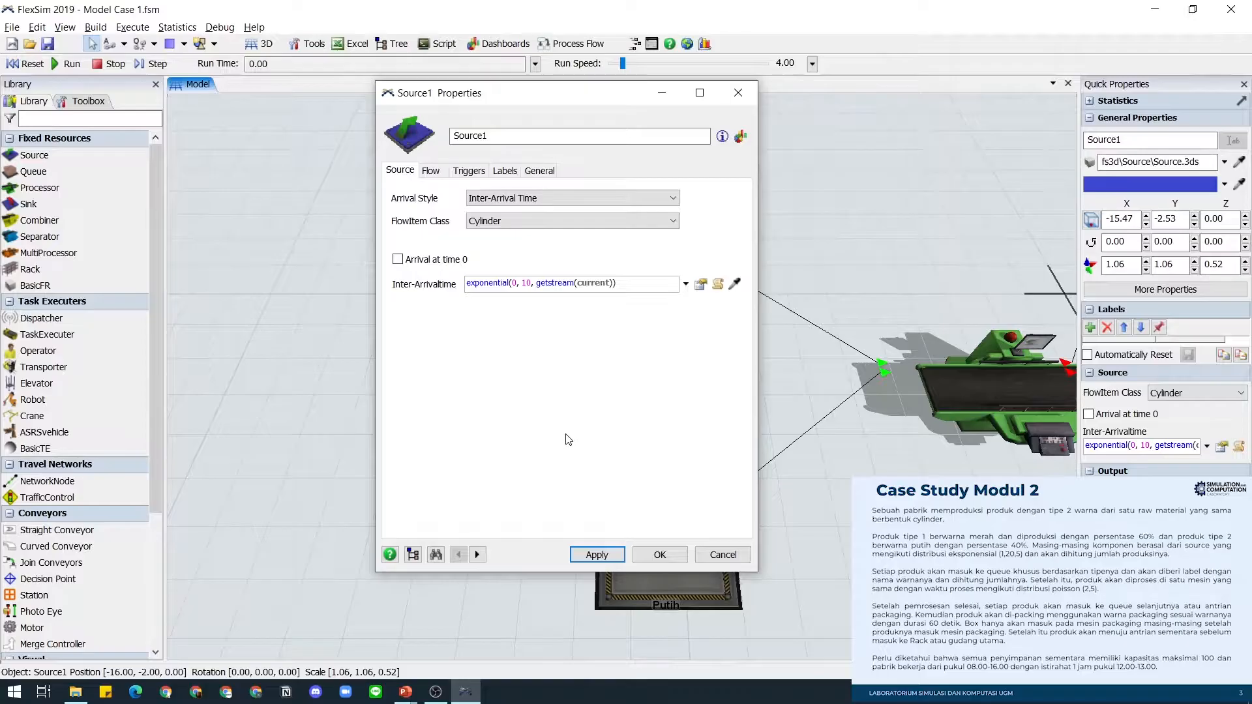
Step: Add an On Creation trigger to Source1 that sets the item type by percentage
click(469, 171)
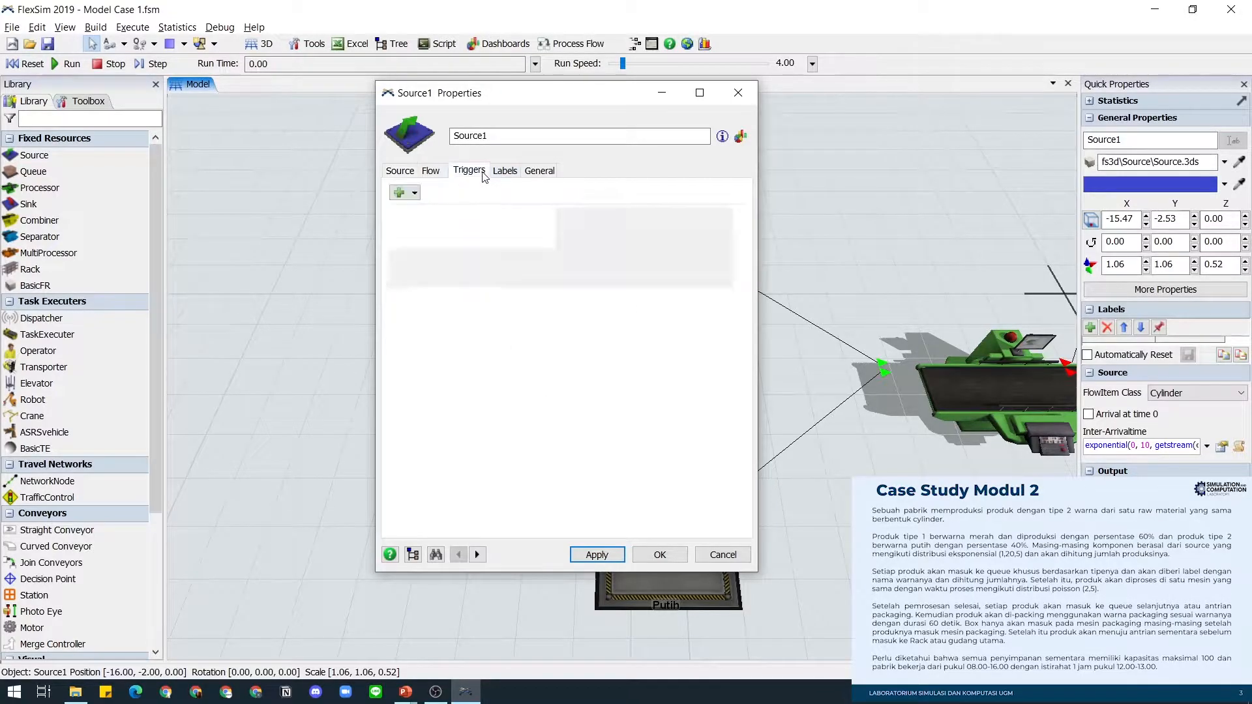
click(415, 193)
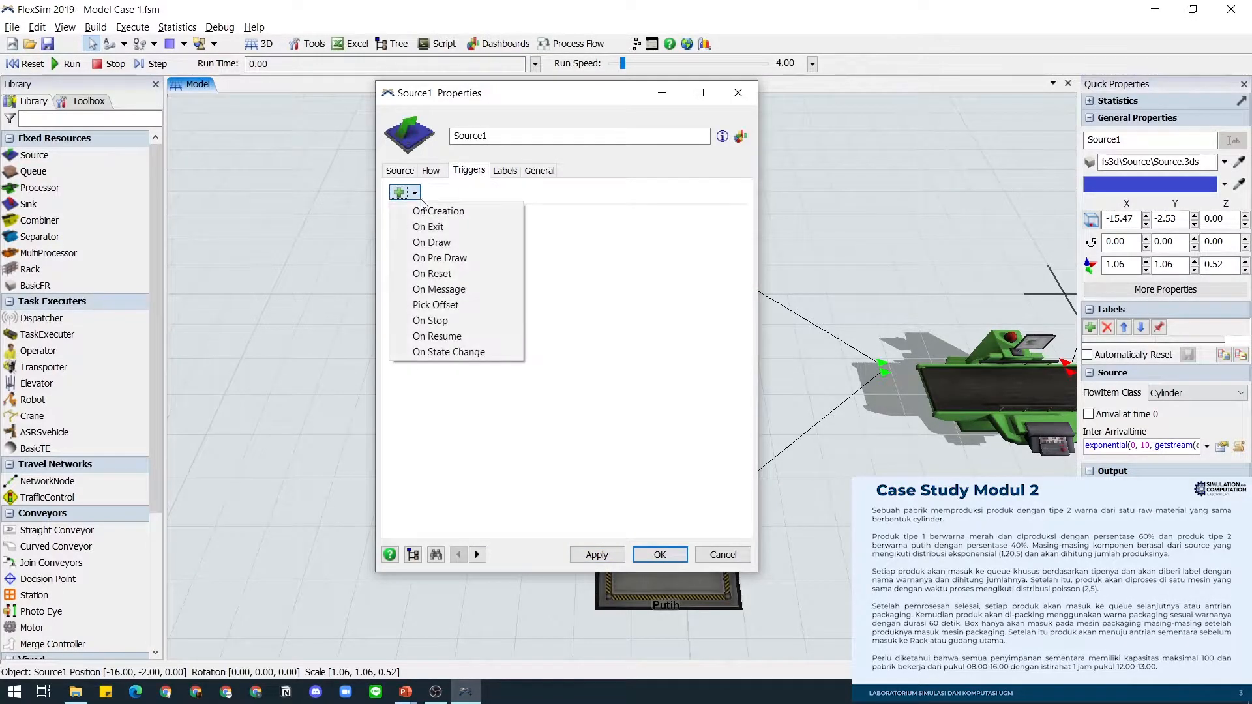
click(444, 211)
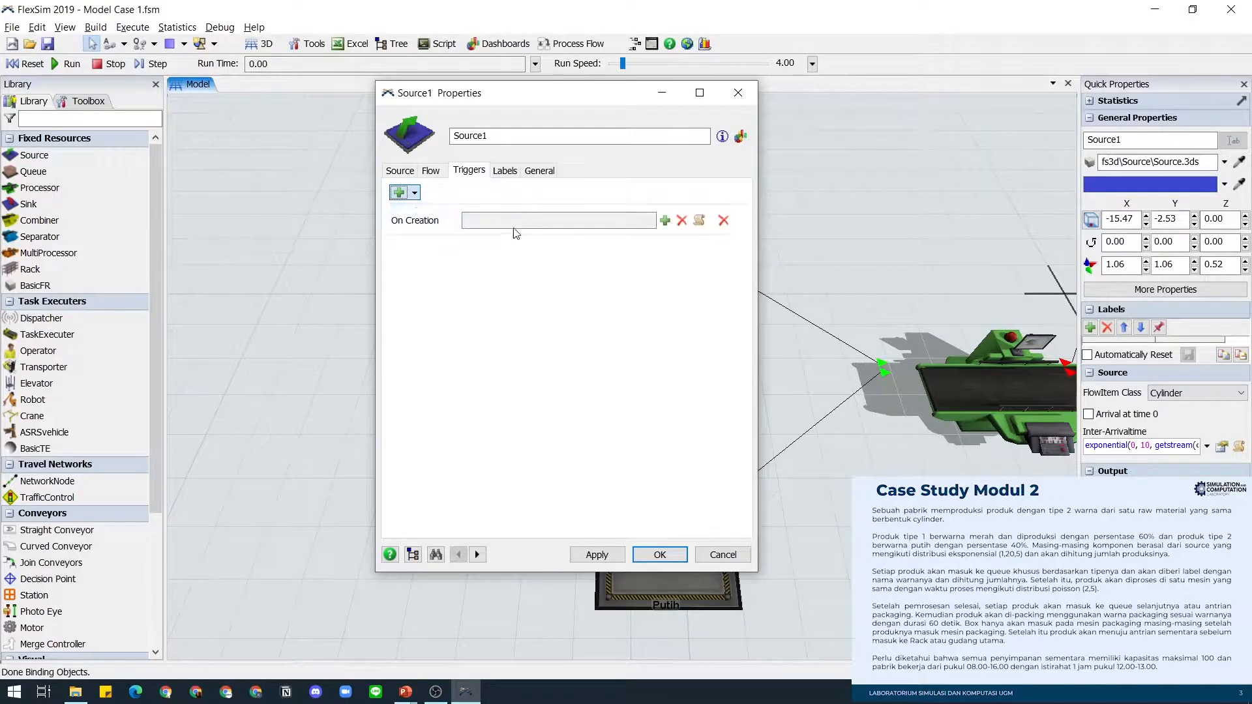
click(665, 221)
mouse_move(664, 240)
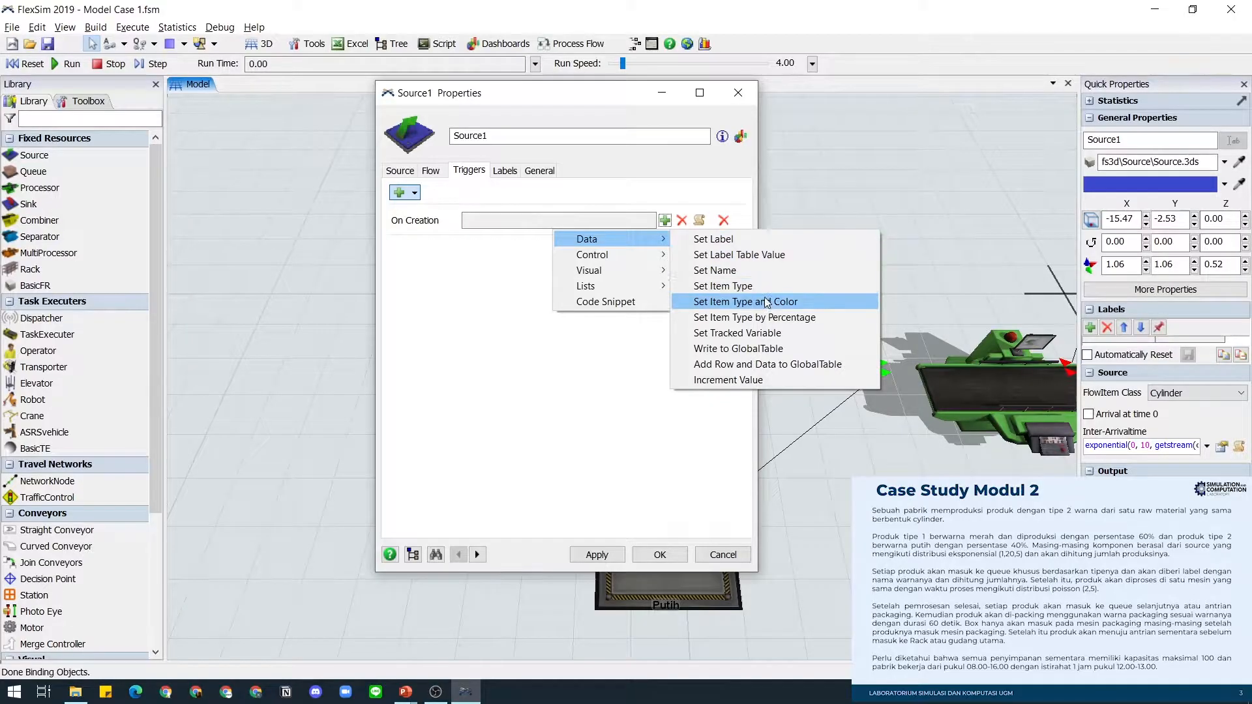
click(775, 317)
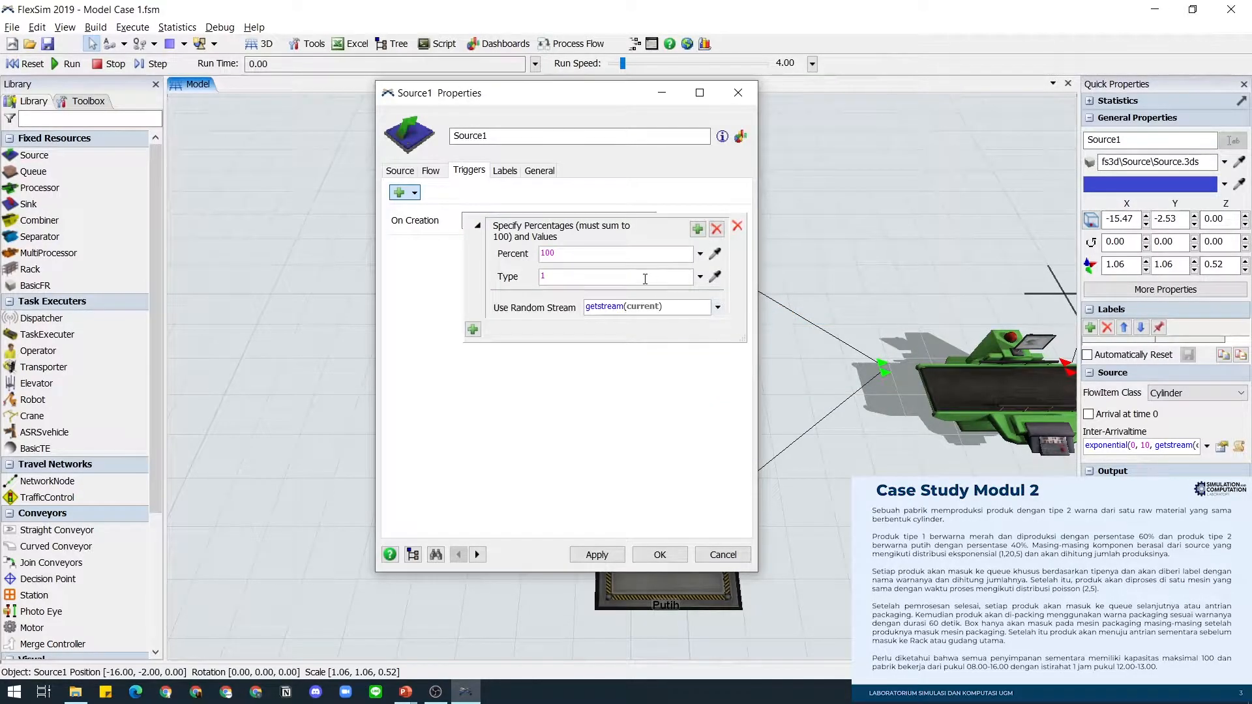
Step: Add a second percentage entry and set the split to 60 percent for type 1 and 40 percent for type 2
click(697, 230)
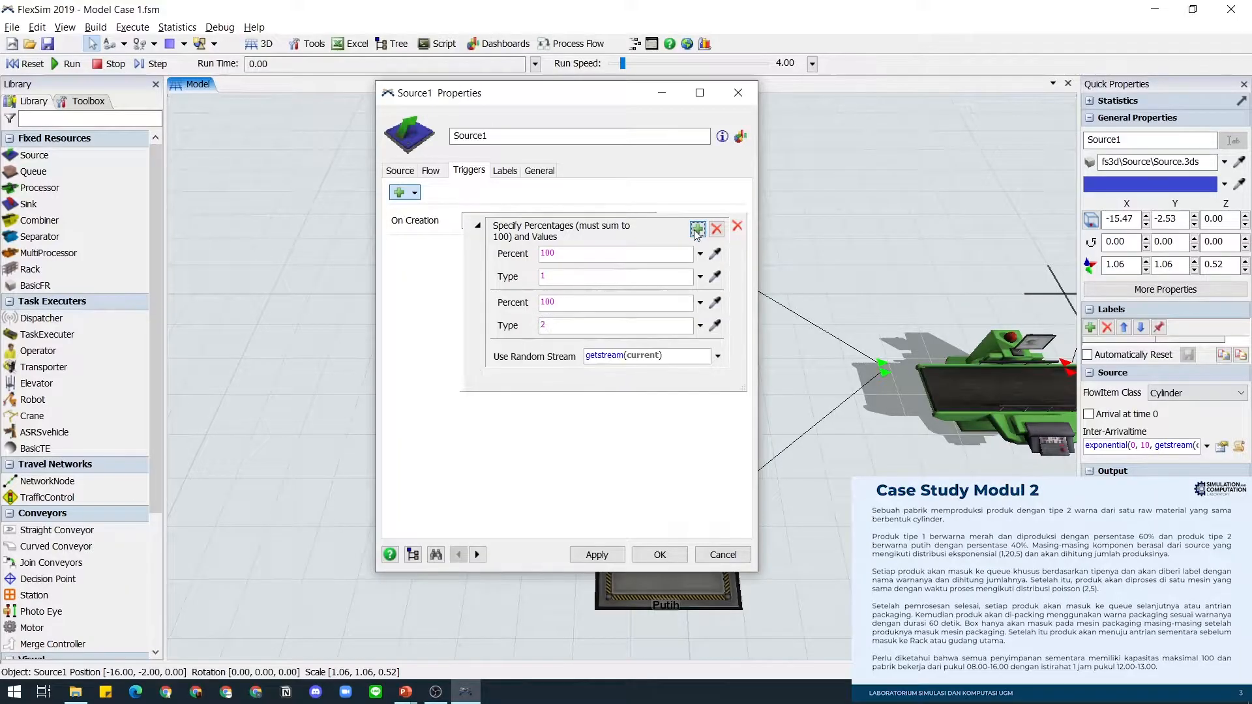
double_click(584, 253)
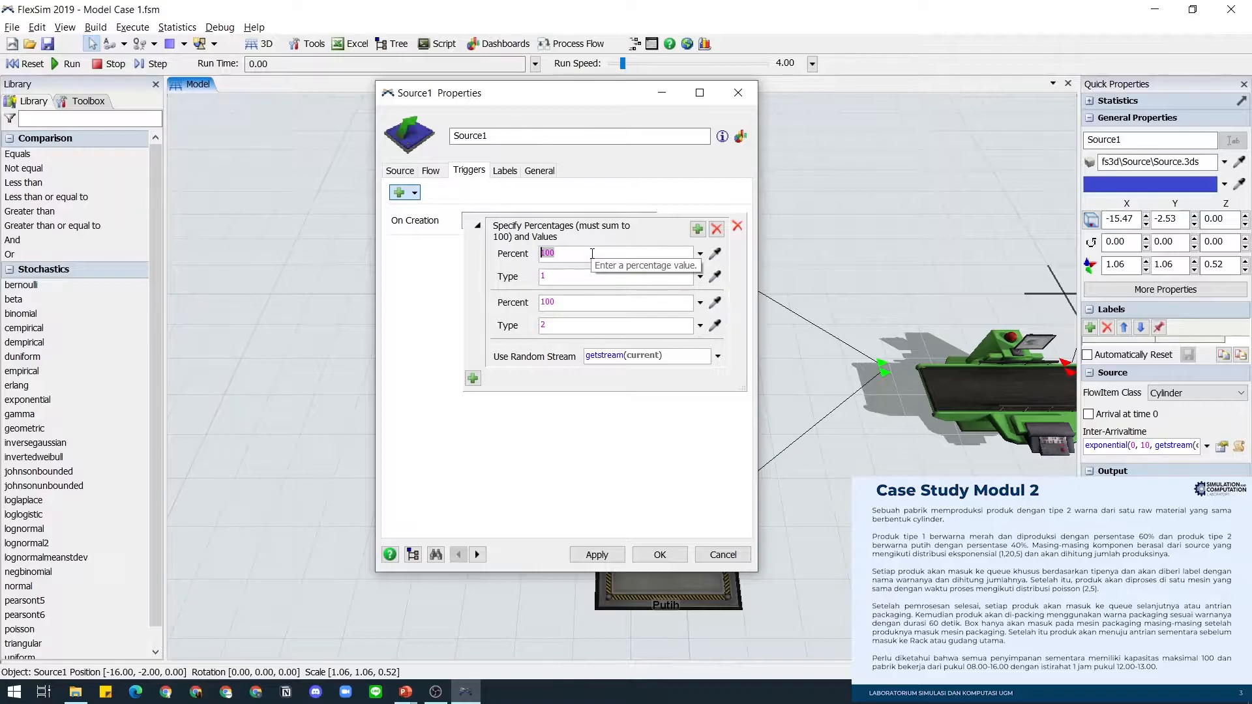
text(60)
click(553, 305)
key(ctrl+a)
text(40)
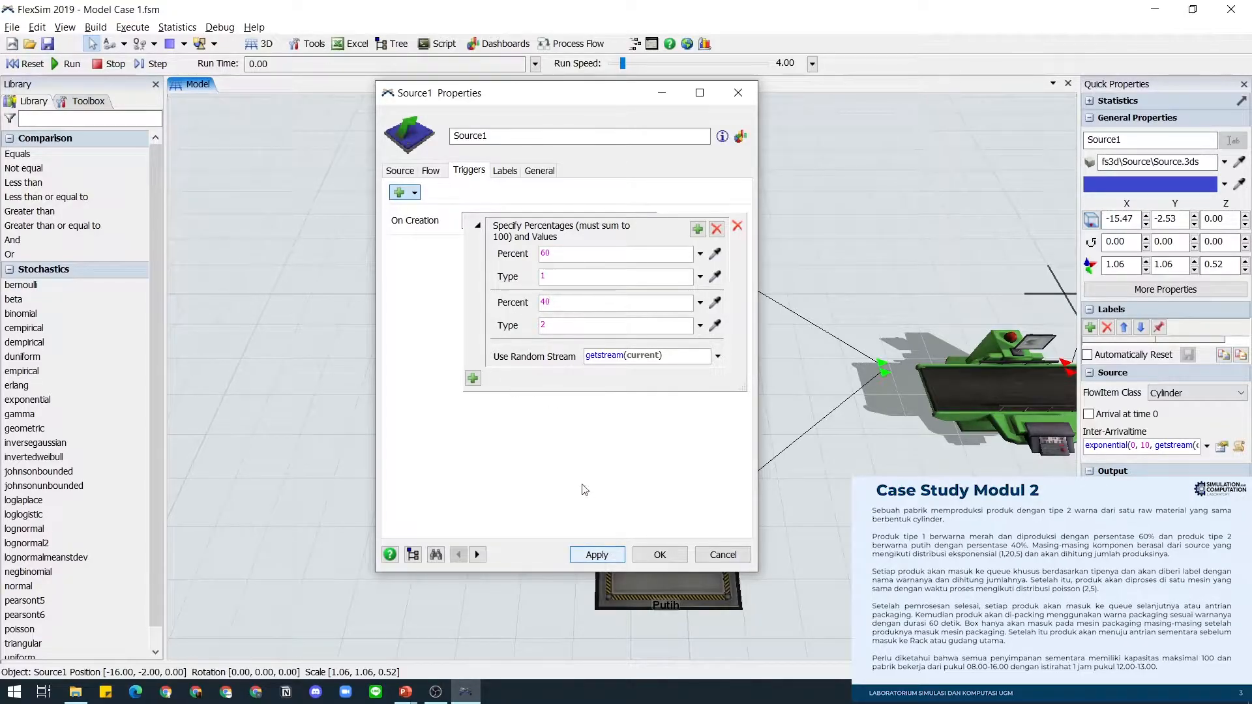
Step: Add Set Color By Case to the On Creation trigger, with Color.red for case 1 and Color.white as default, and apply it
click(477, 384)
mouse_move(528, 433)
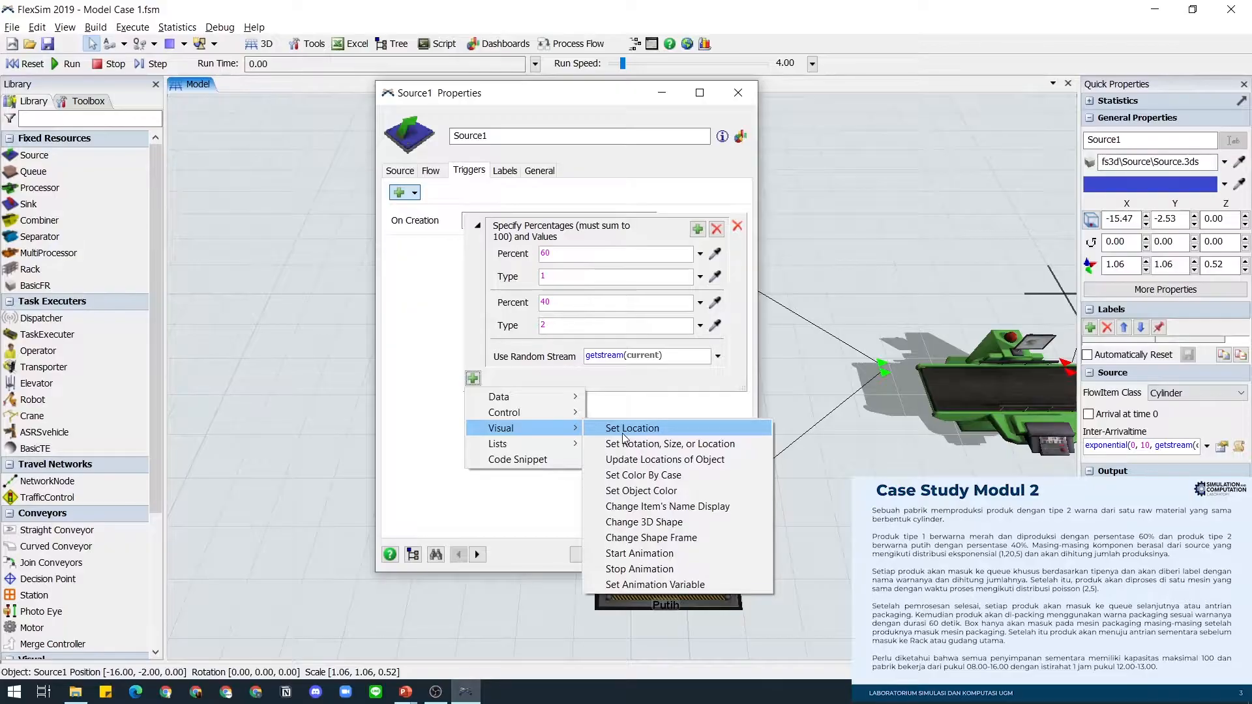
click(672, 476)
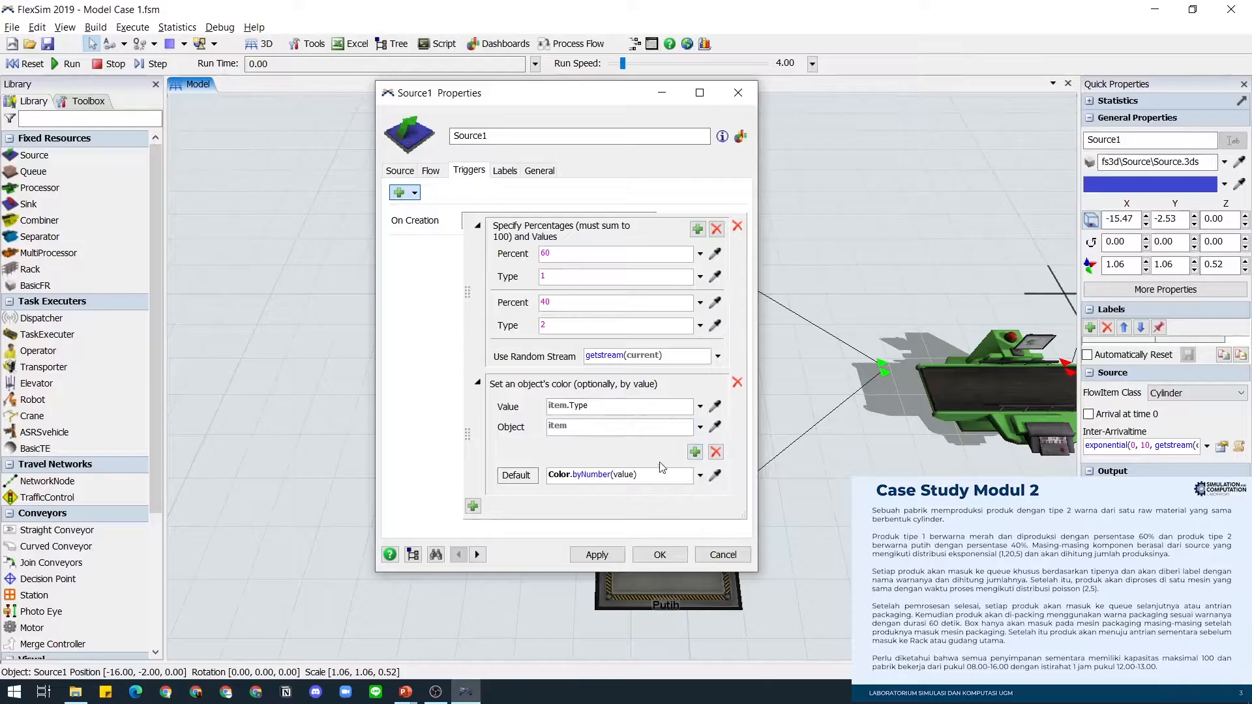
click(695, 452)
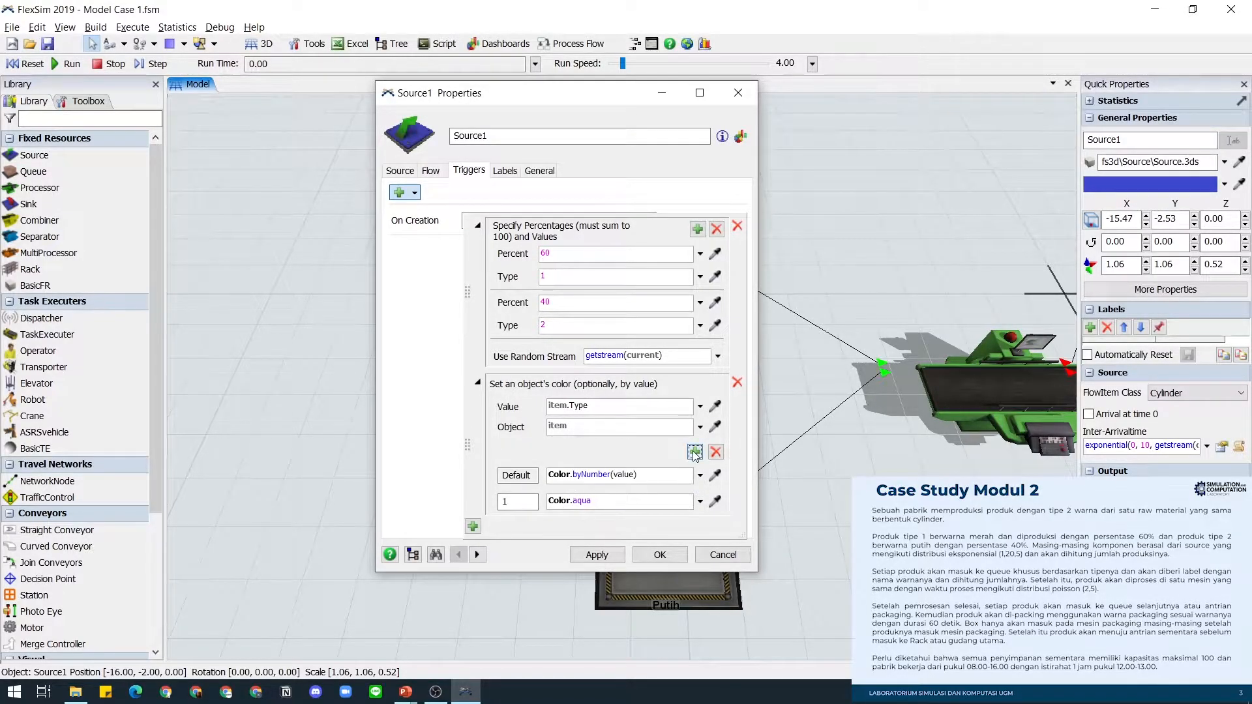
click(521, 500)
click(700, 501)
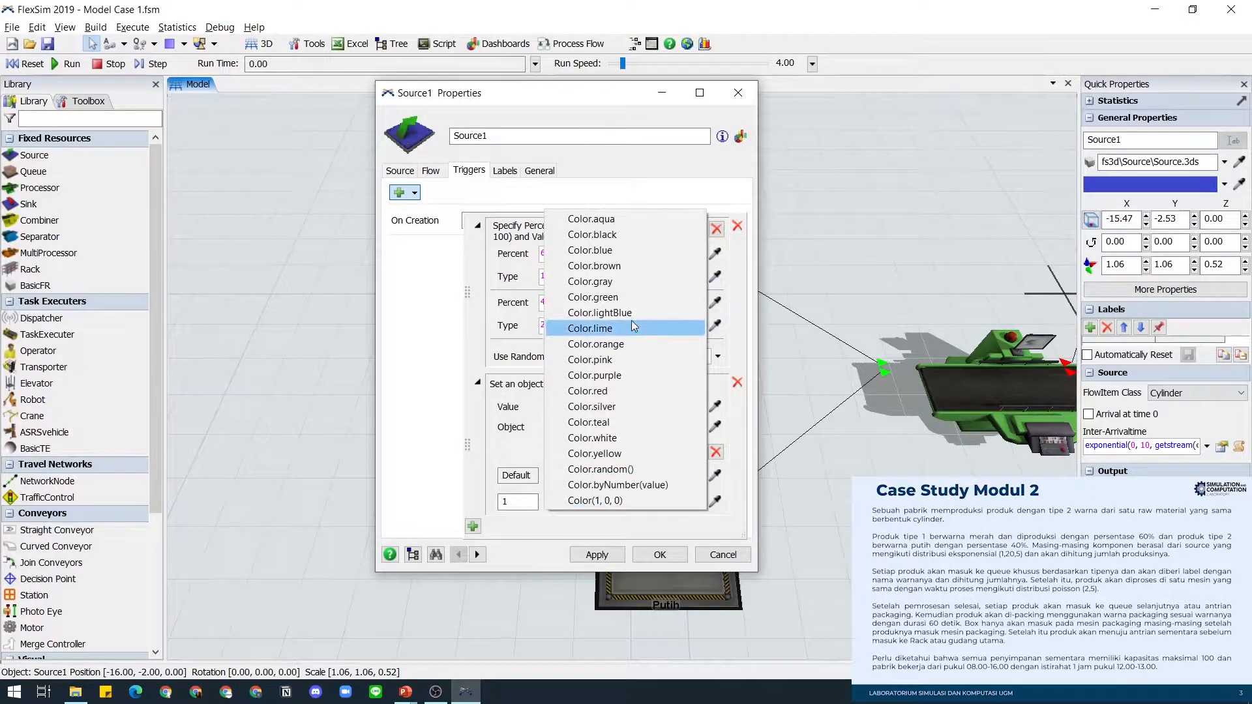
click(626, 390)
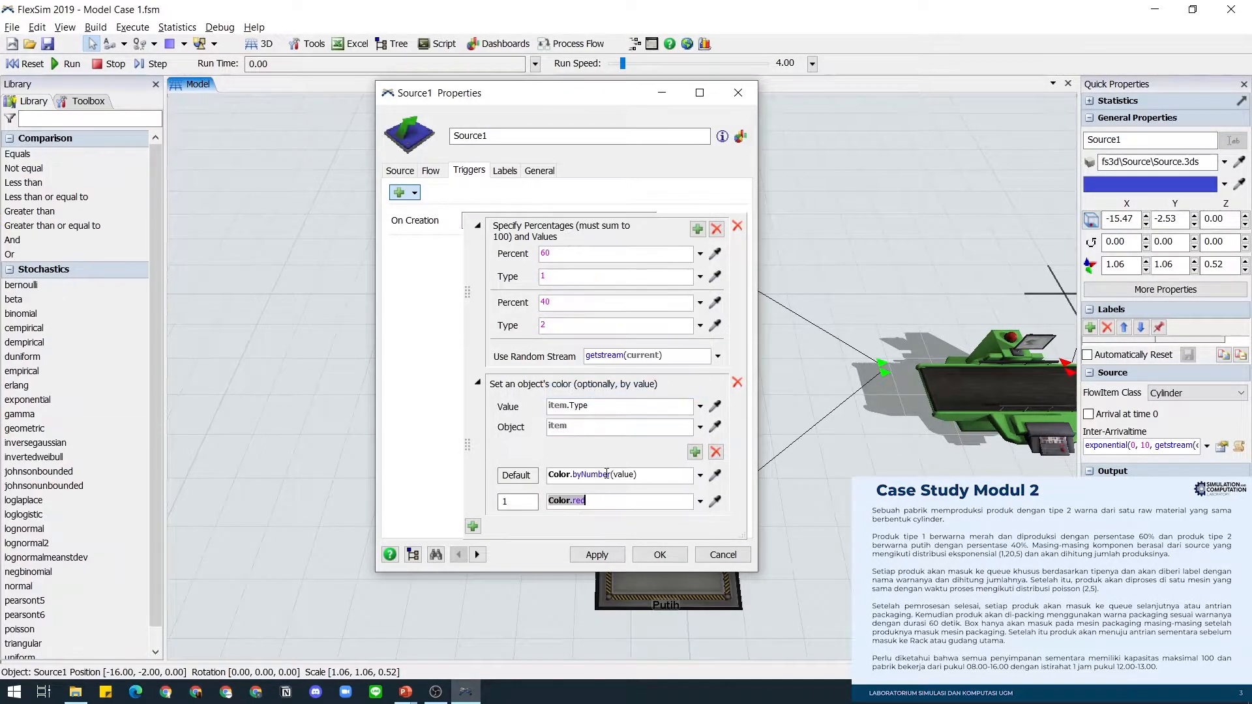
click(700, 474)
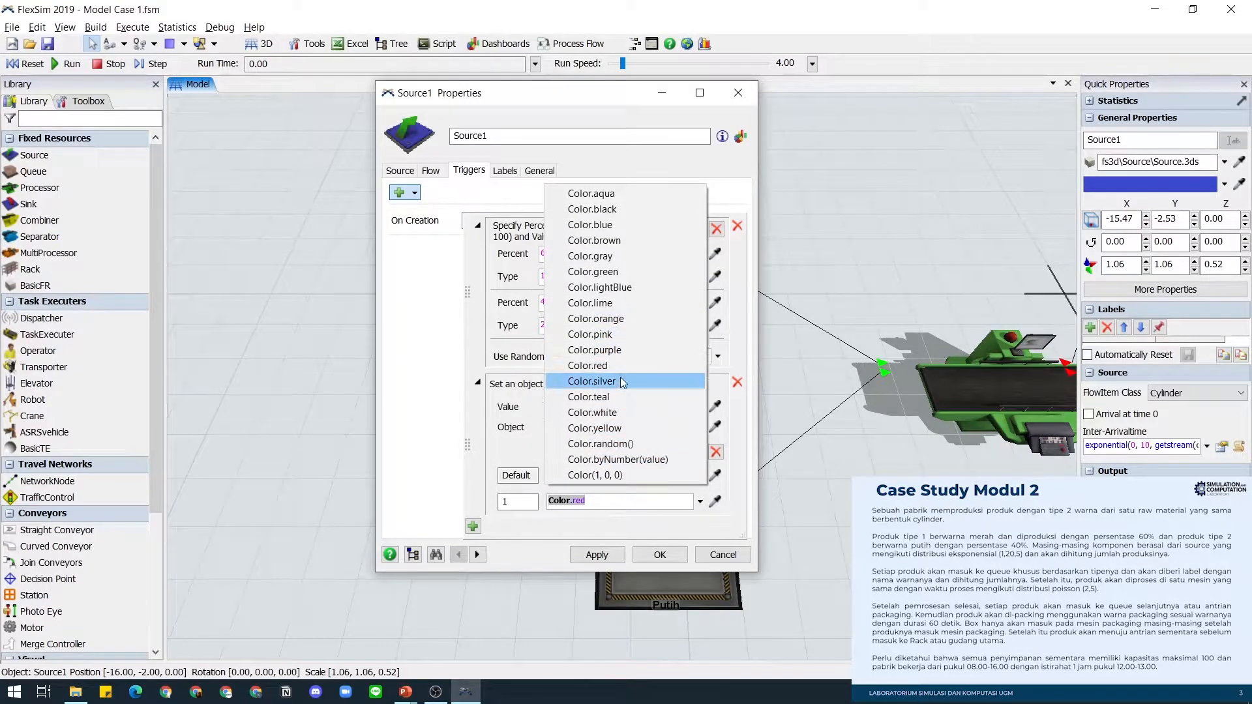
click(629, 412)
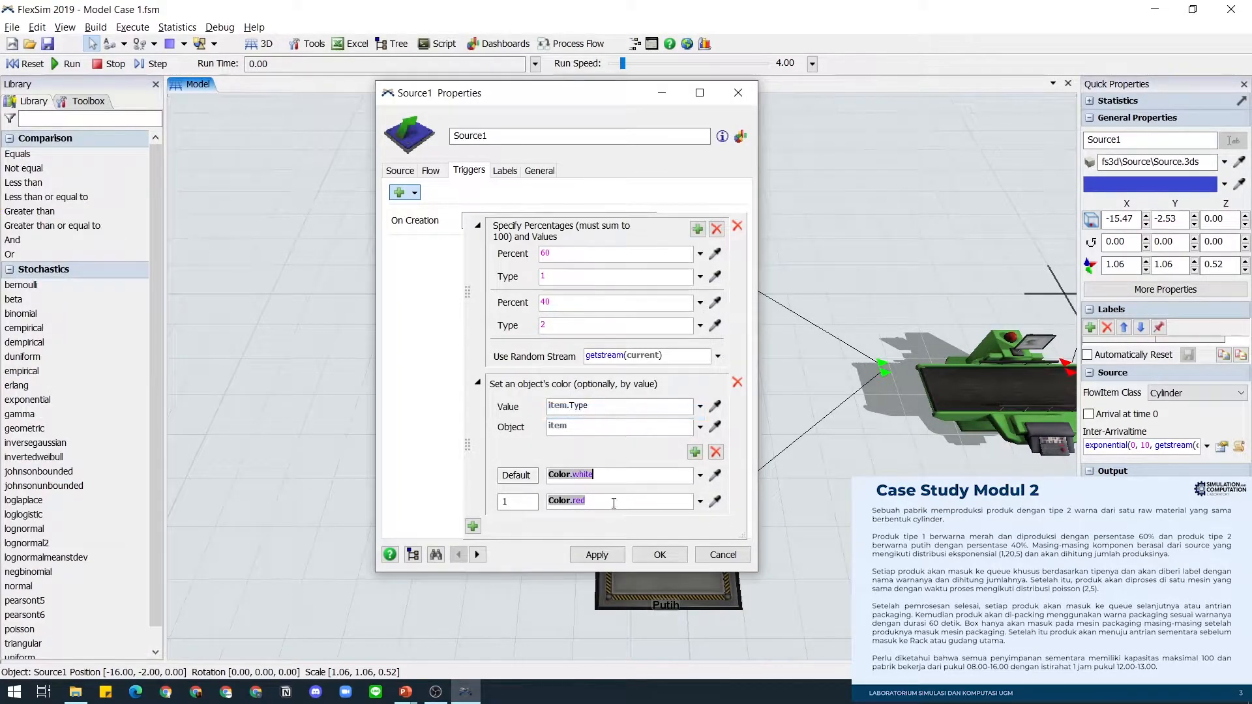
click(608, 555)
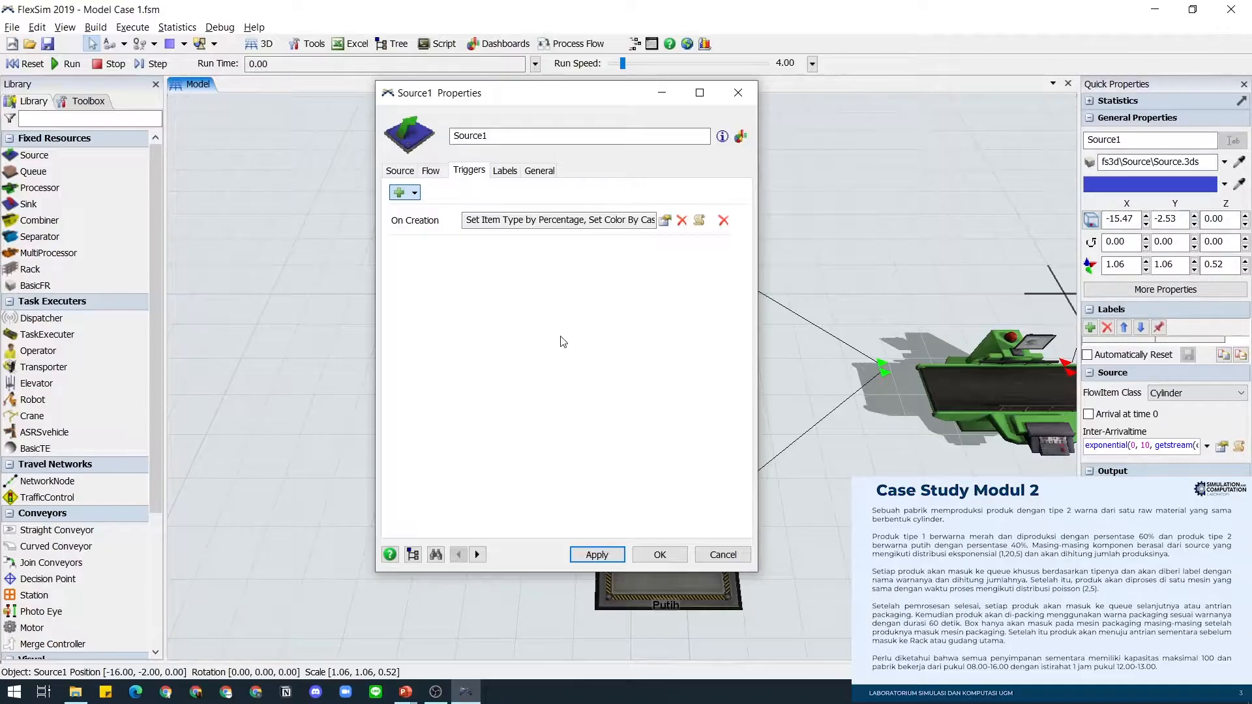
Step: Set Source1's inter-arrival time to an exponential distribution with location 1, scale 20 and stream 5, and apply it
click(401, 170)
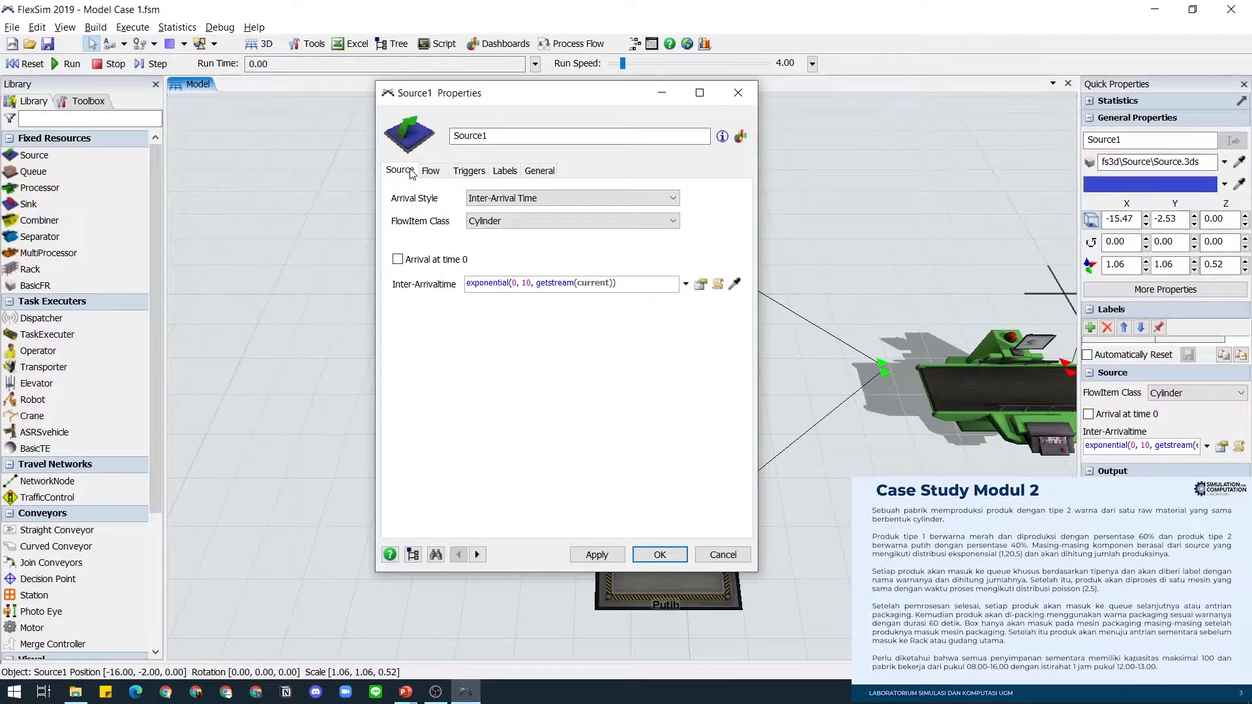
click(685, 285)
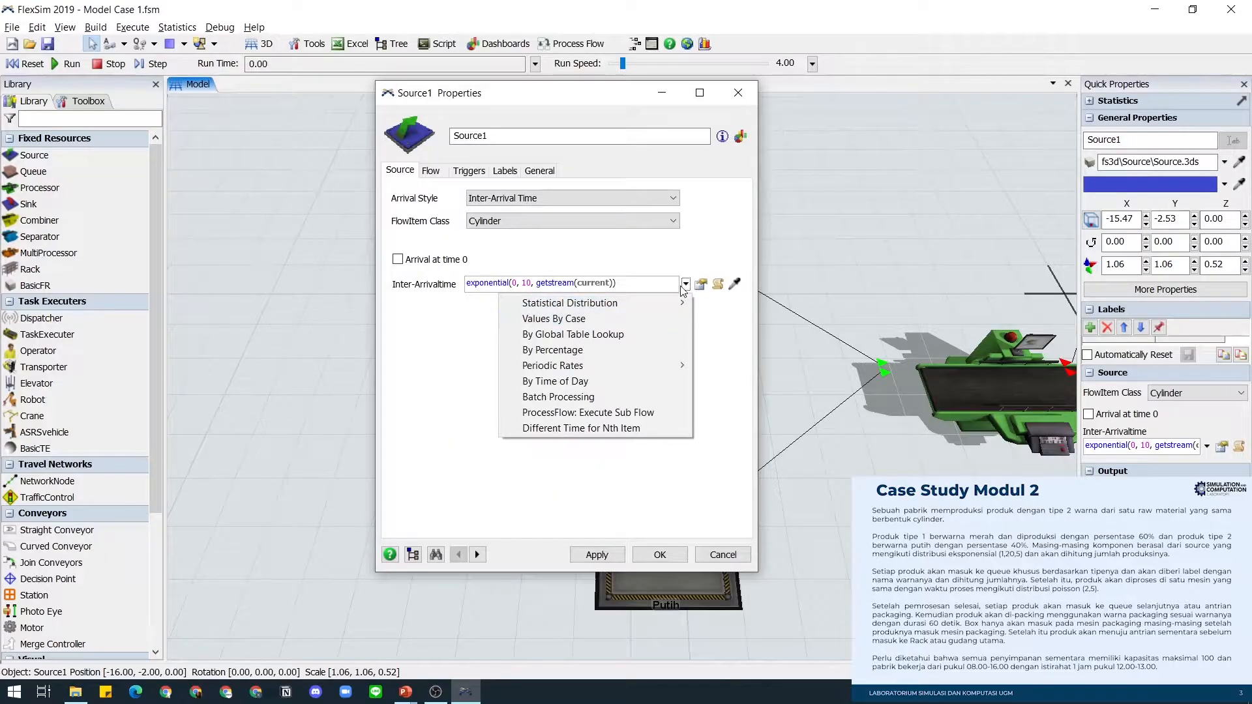
mouse_move(674, 309)
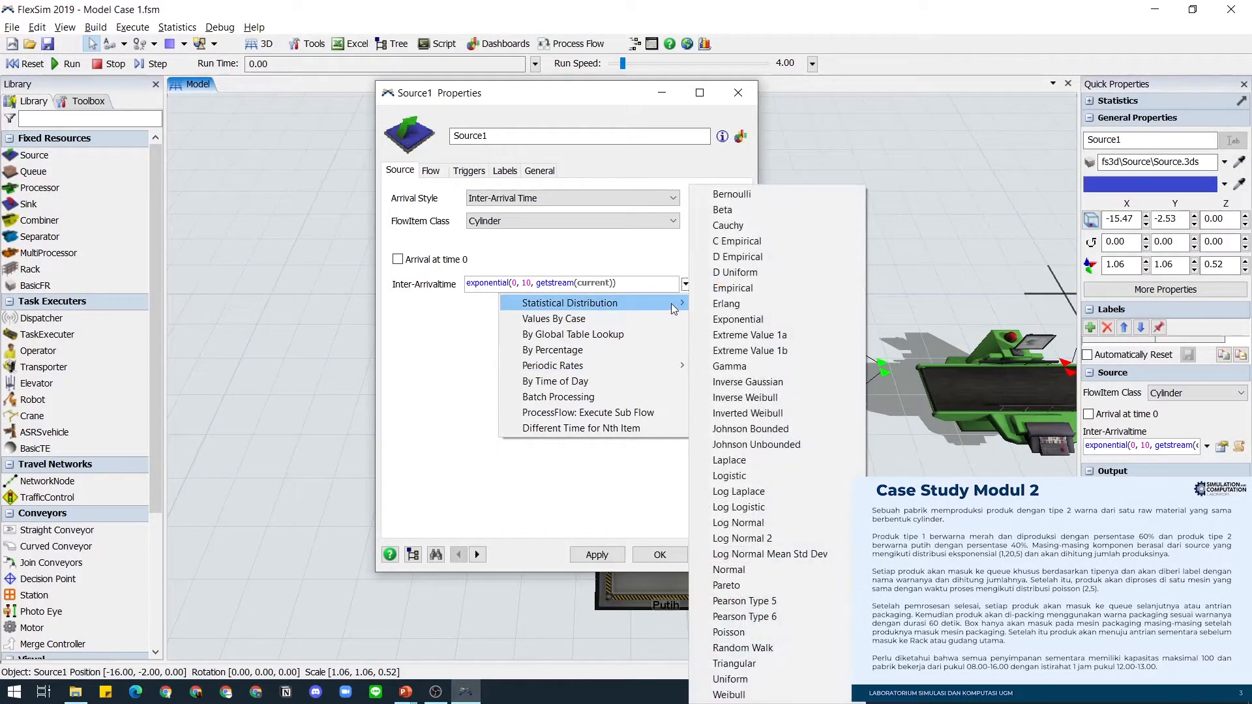
click(739, 319)
drag(541, 326, 502, 321)
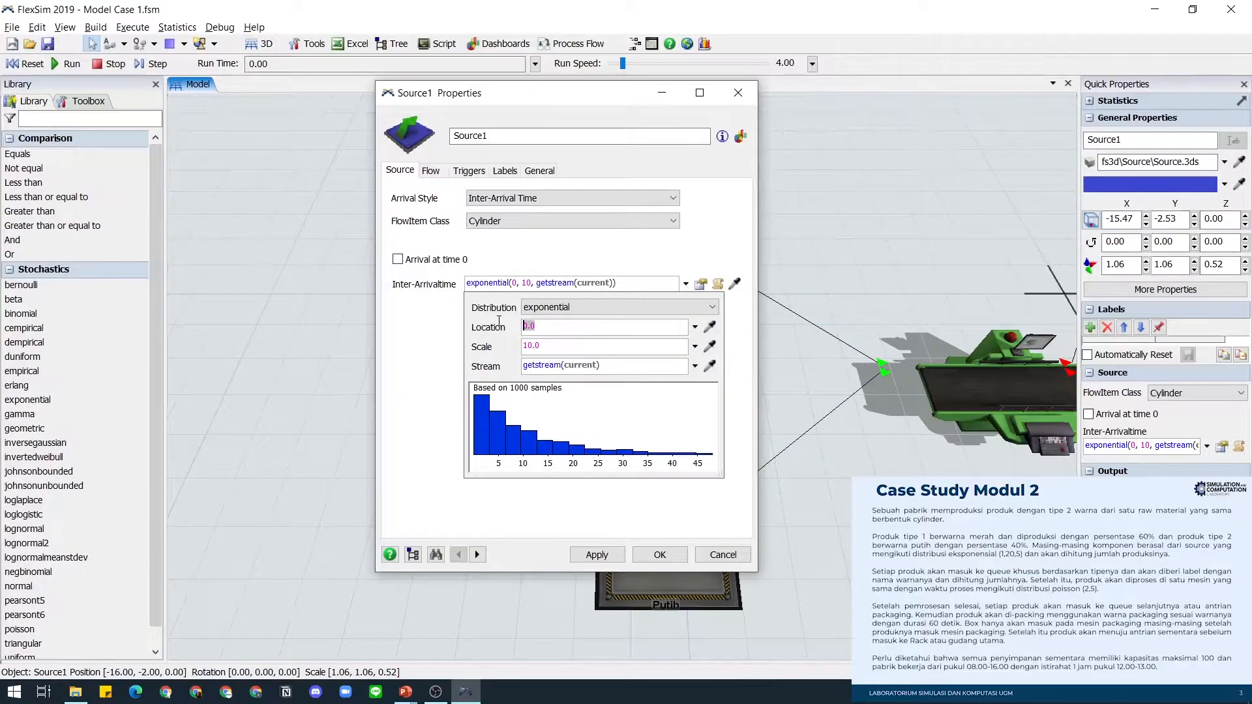
text(1)
key(Tab)
text(20)
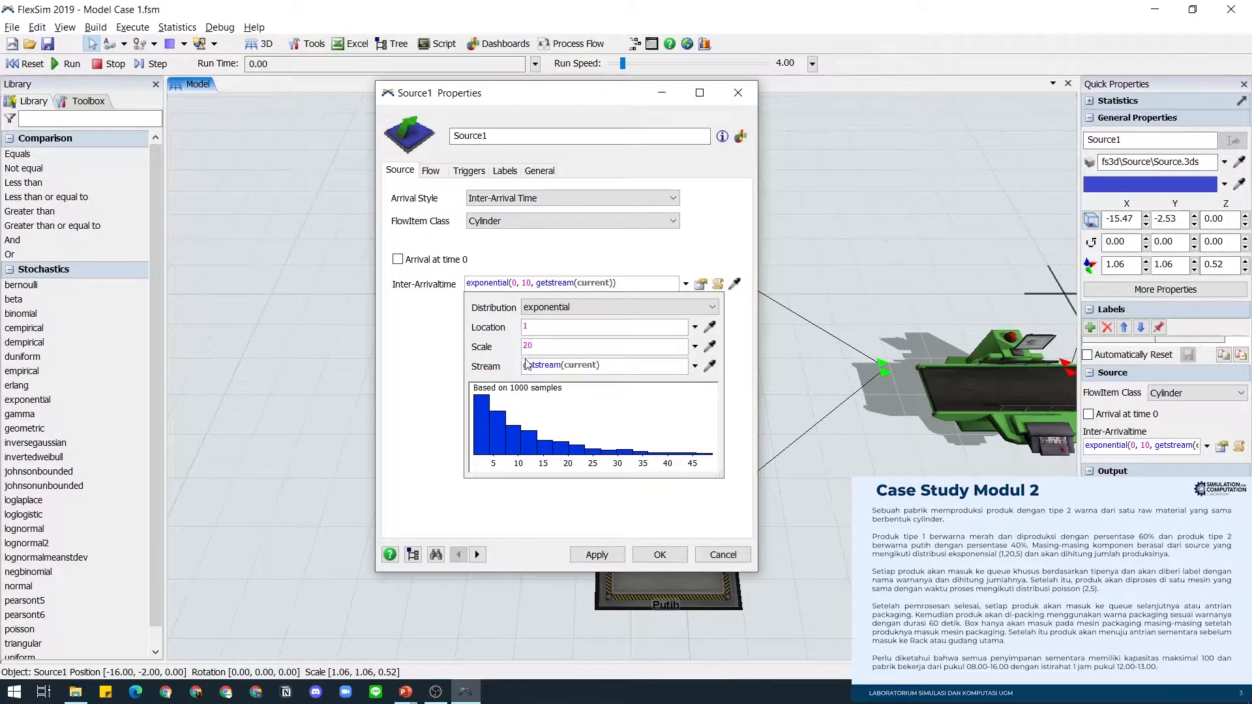
key(Tab)
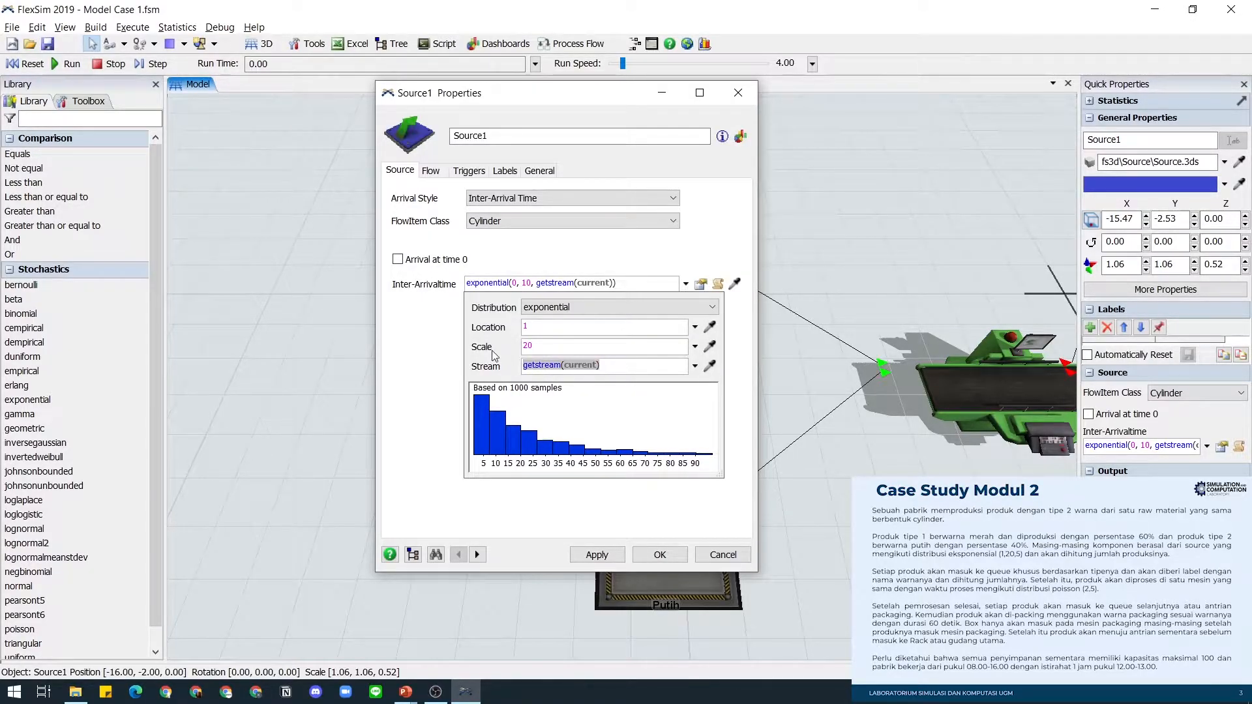
click(609, 555)
click(609, 555)
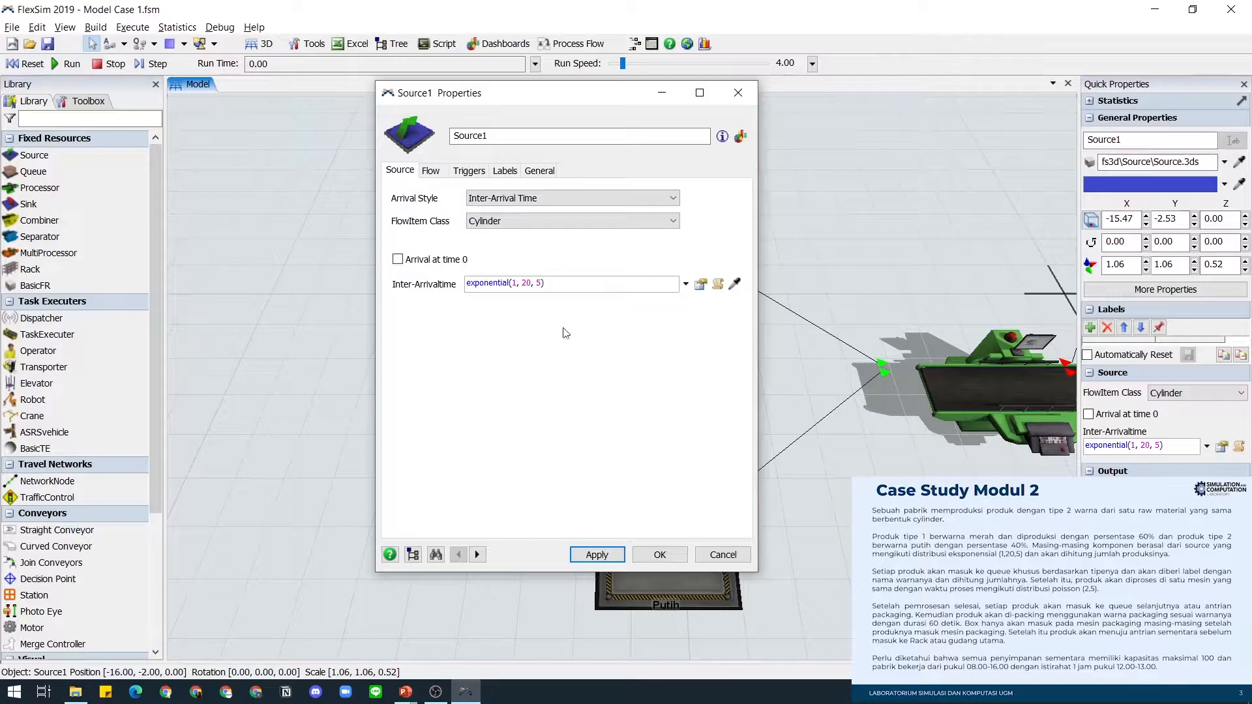
Step: Add a number label named itemproduced to Source1
click(507, 170)
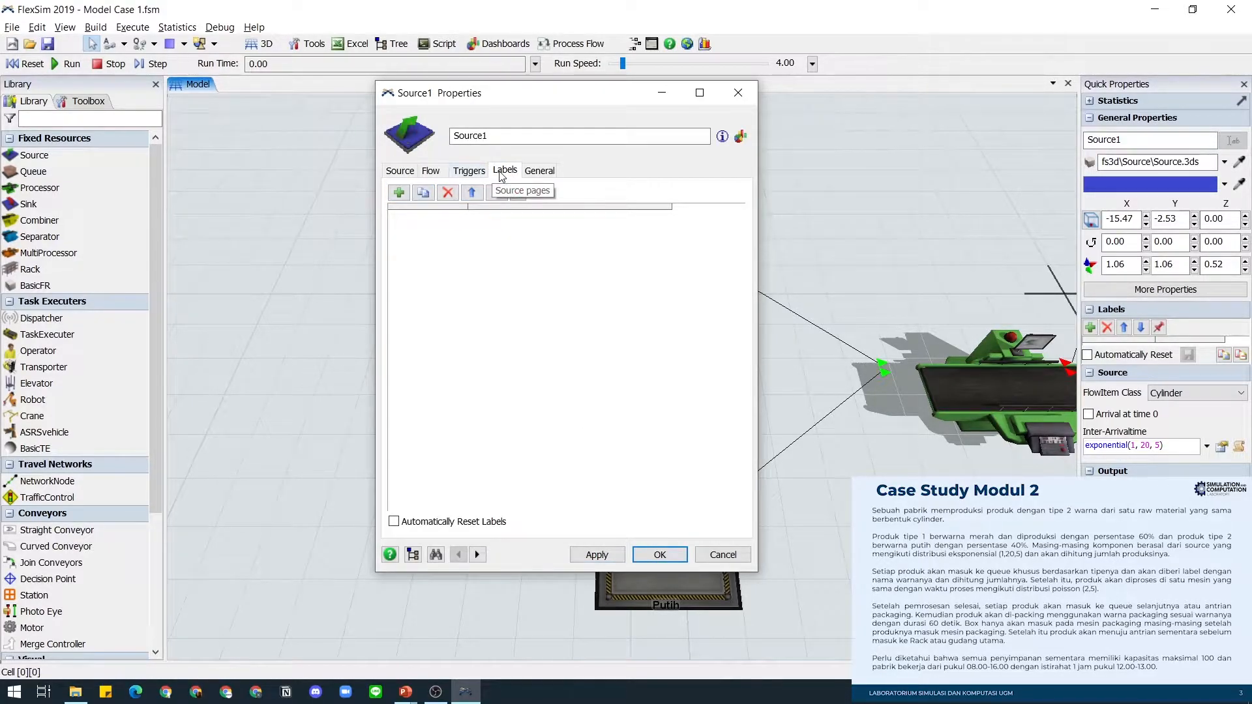
click(399, 193)
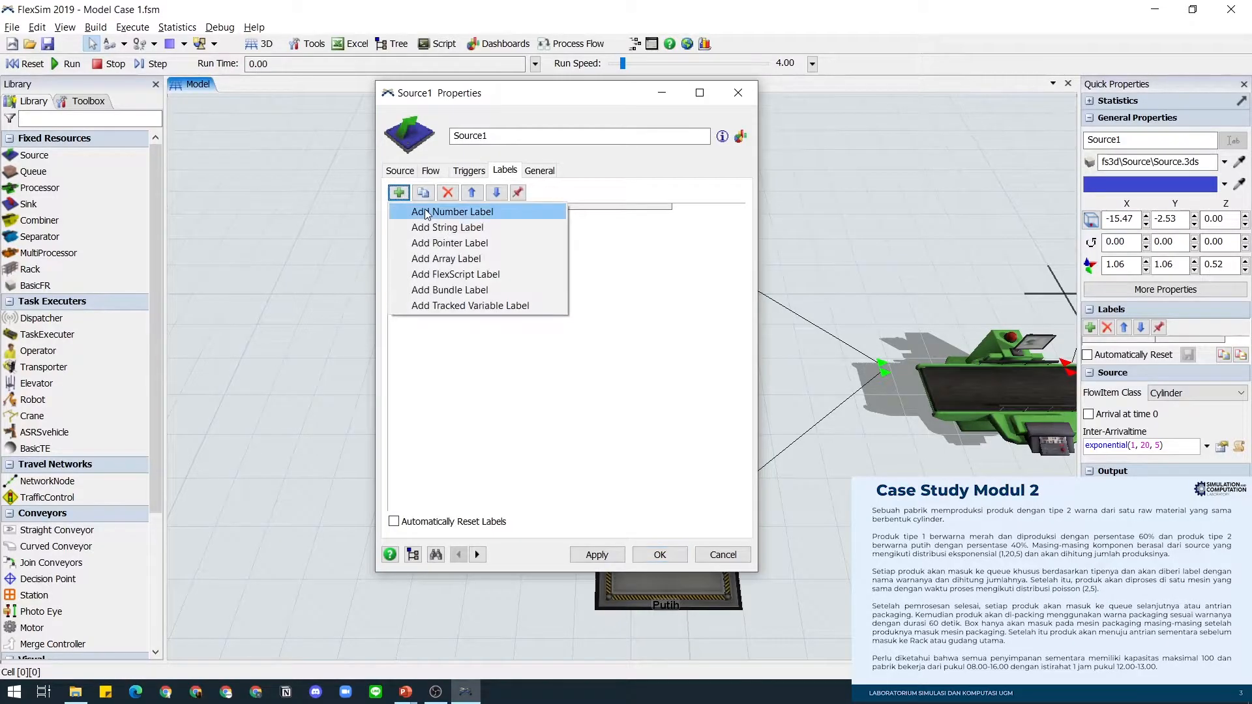
click(448, 212)
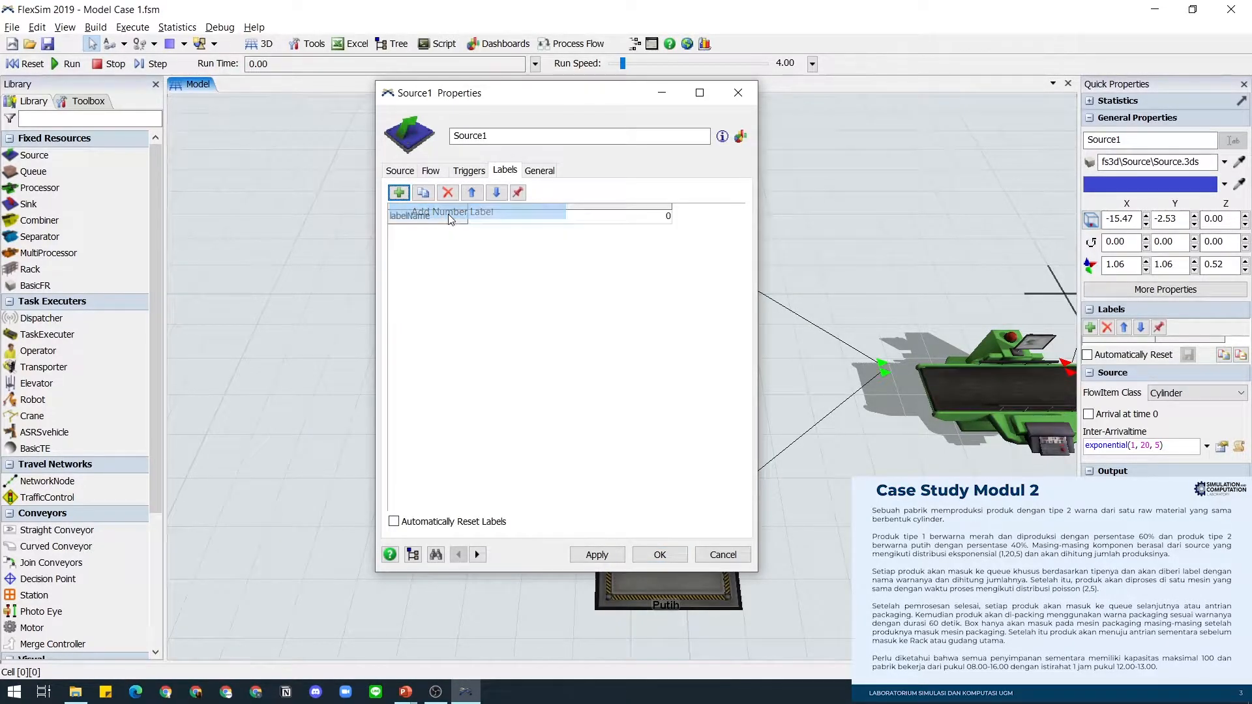
double_click(449, 217)
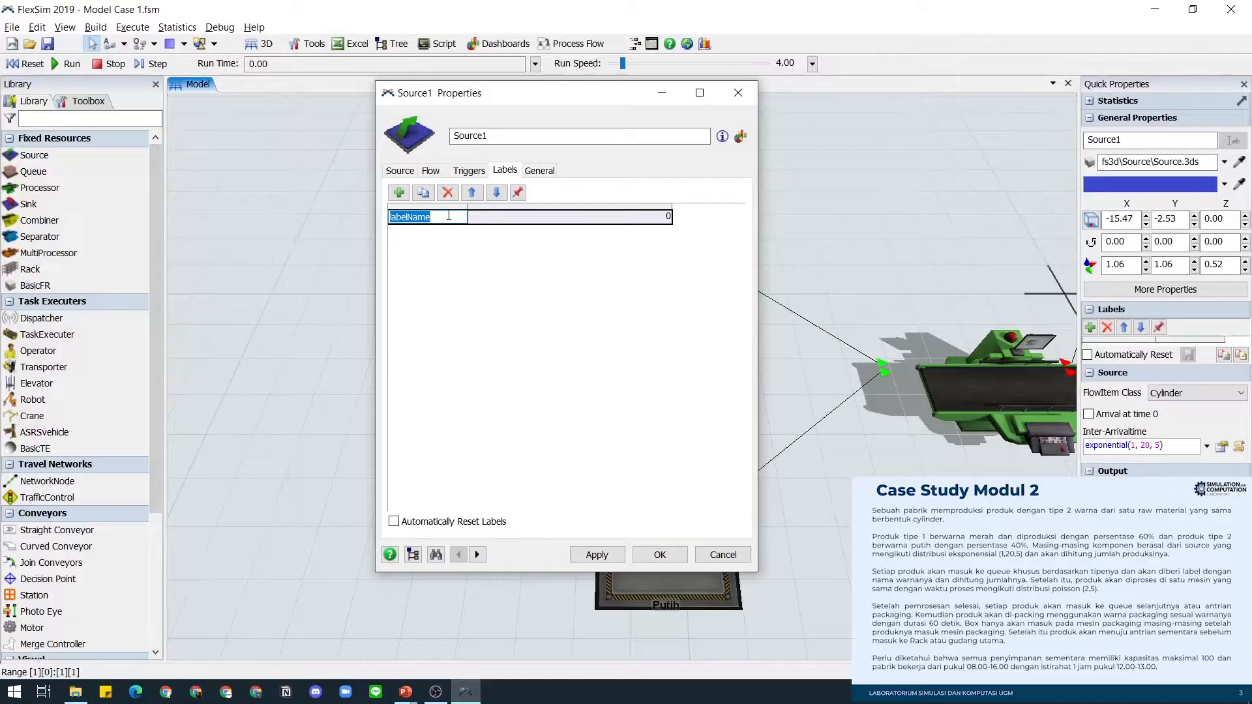
text(itemproduced)
key(Return)
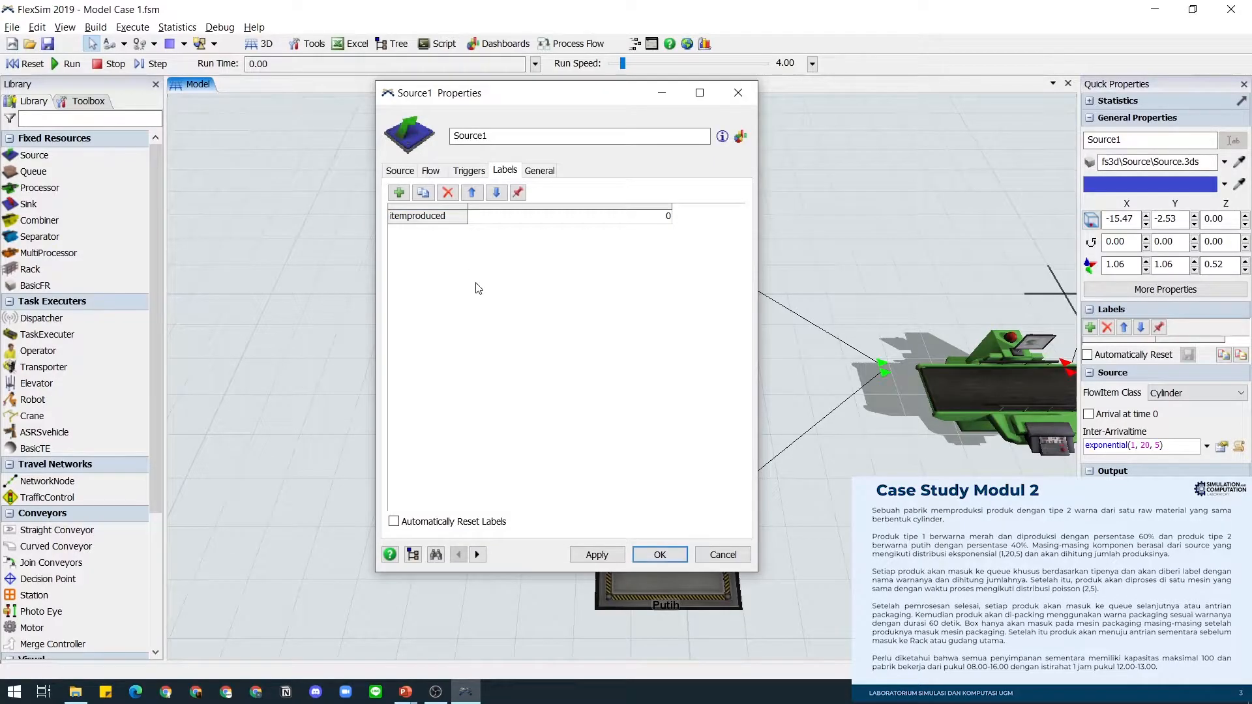
Step: Add an Increment Value action to Source1's On Creation trigger
click(469, 171)
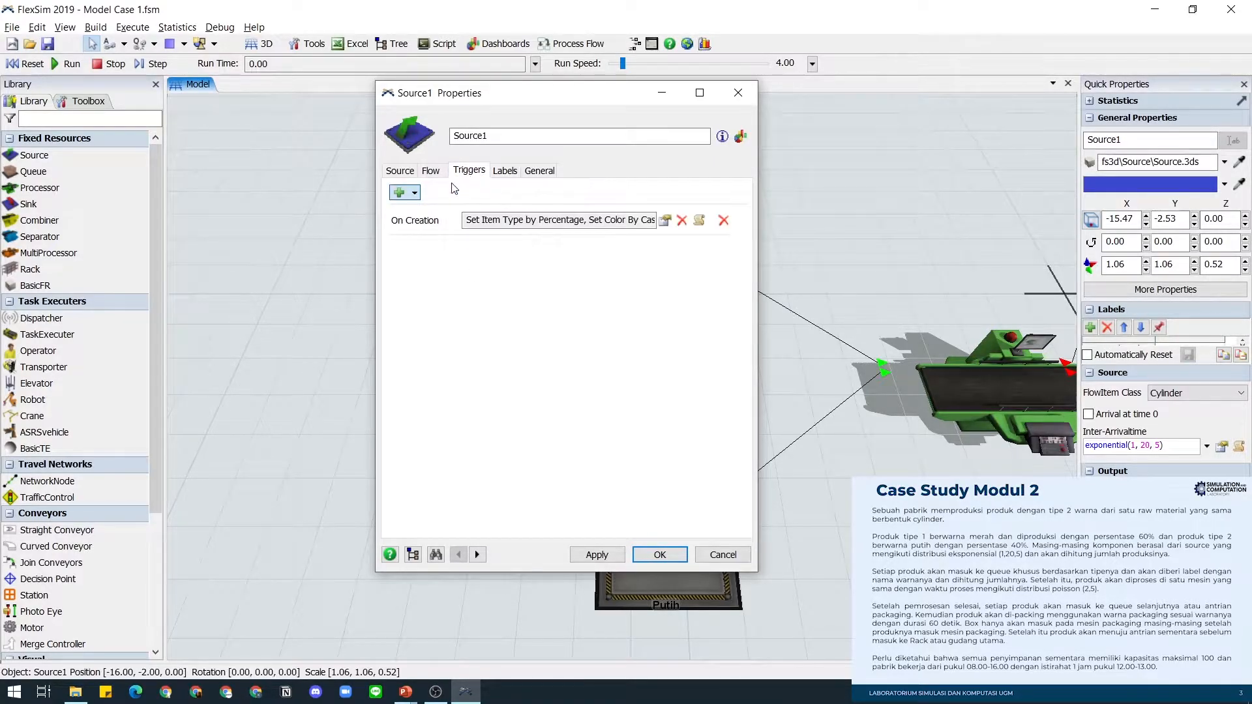
click(416, 193)
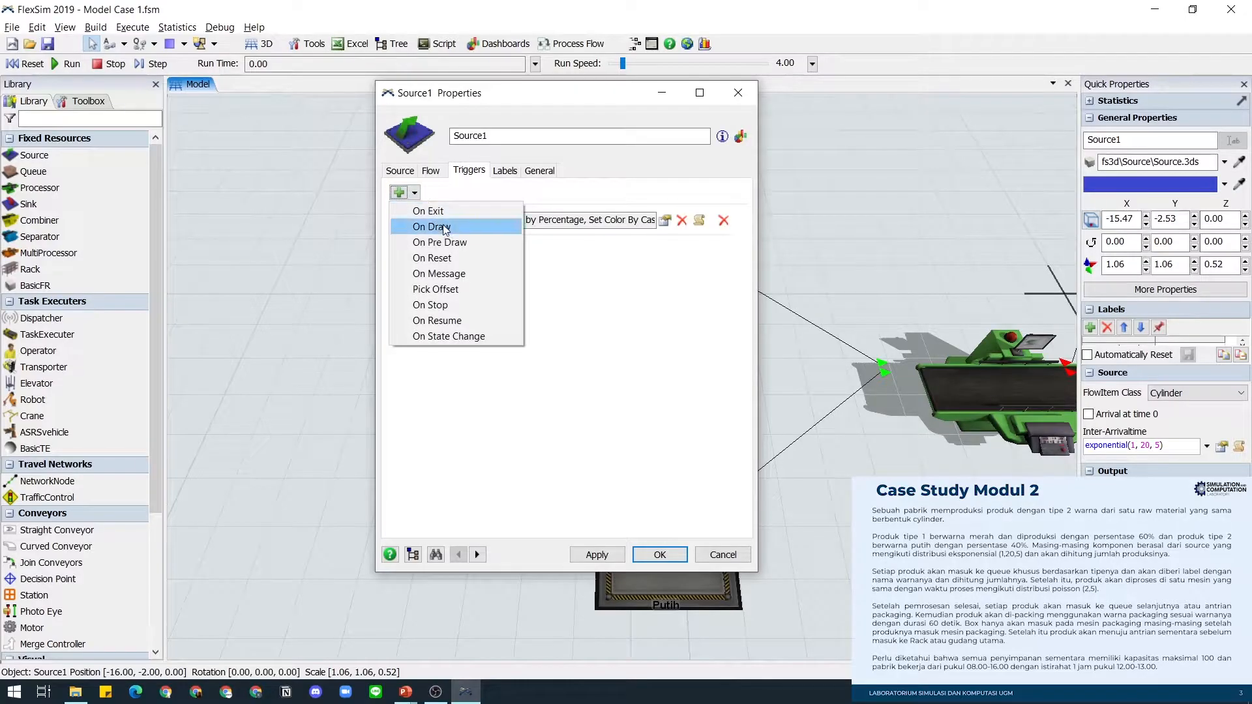
click(654, 298)
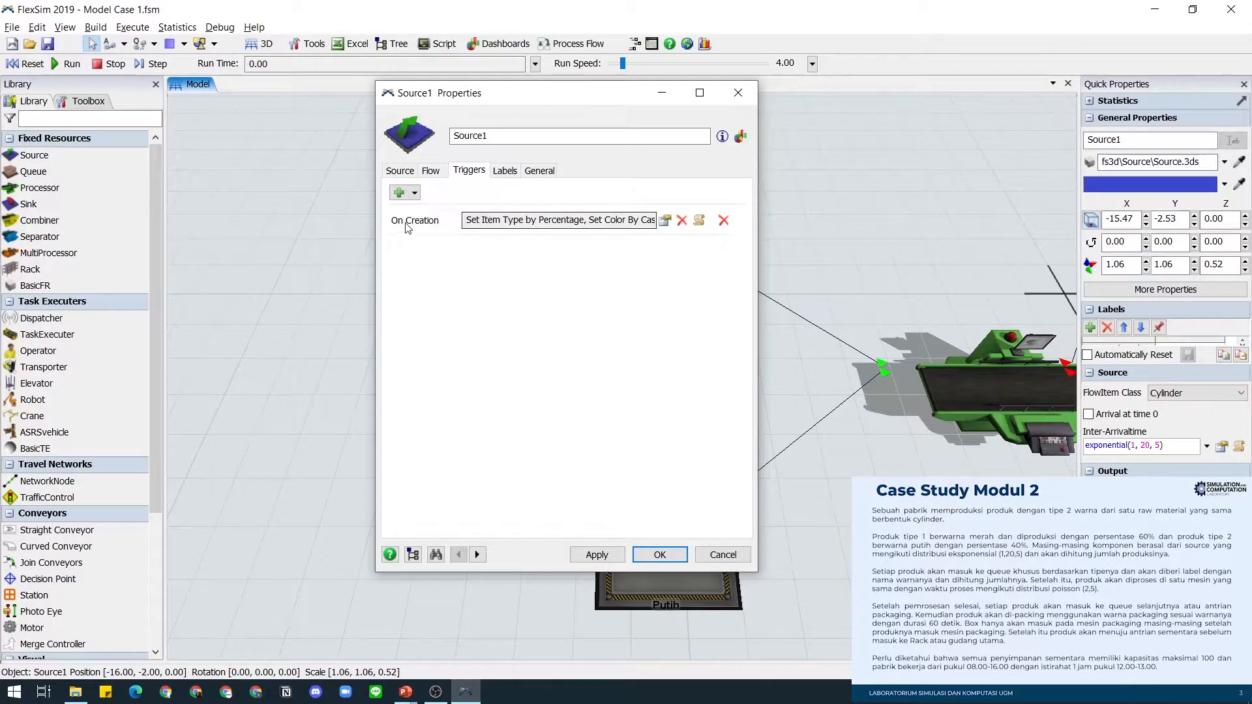
click(664, 221)
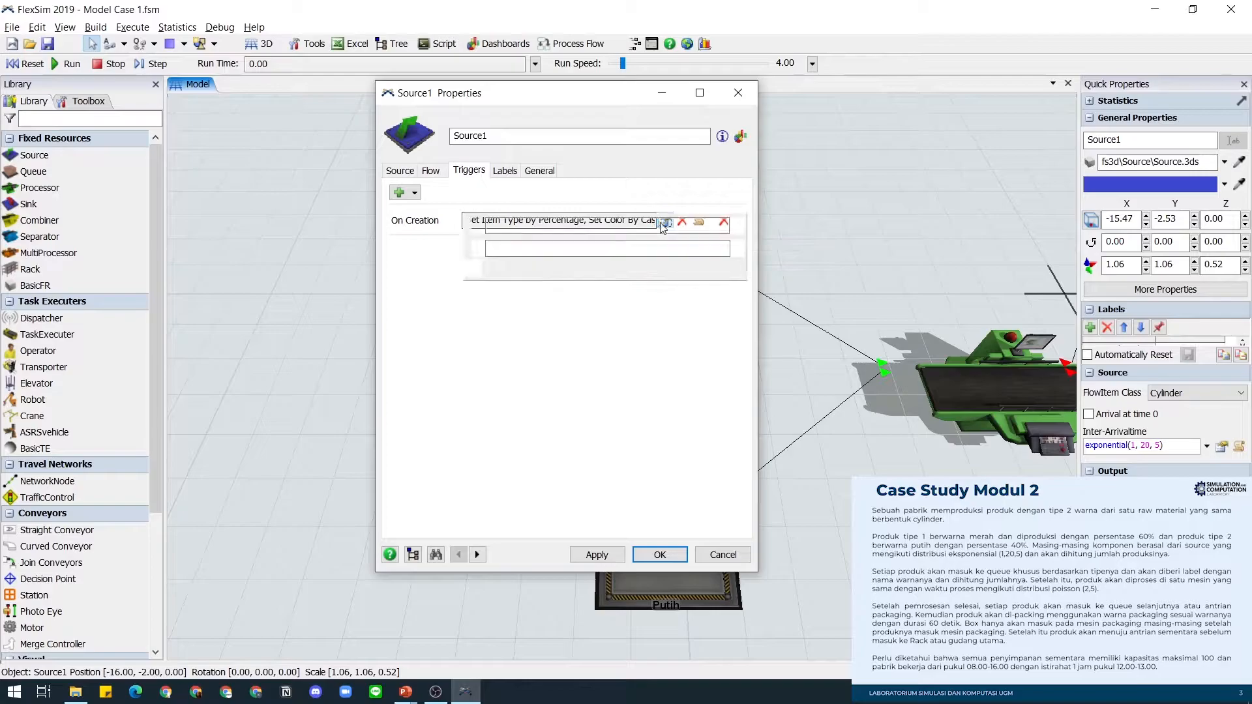
click(473, 268)
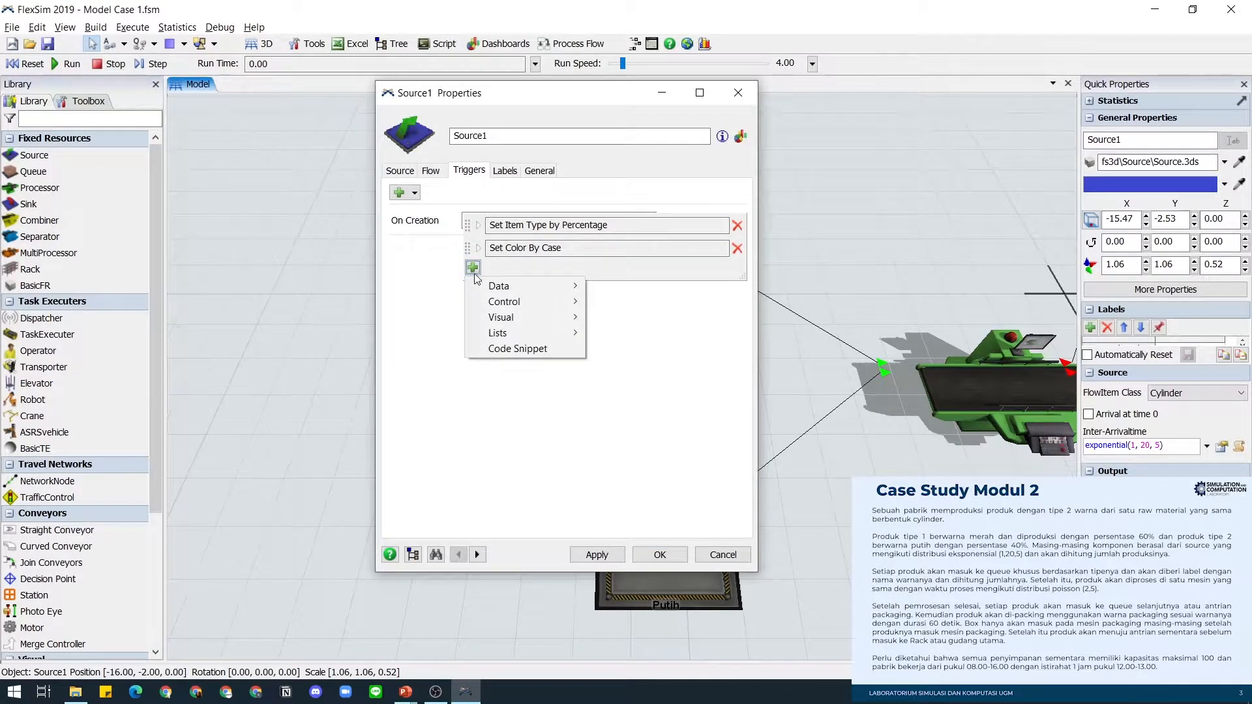
mouse_move(508, 291)
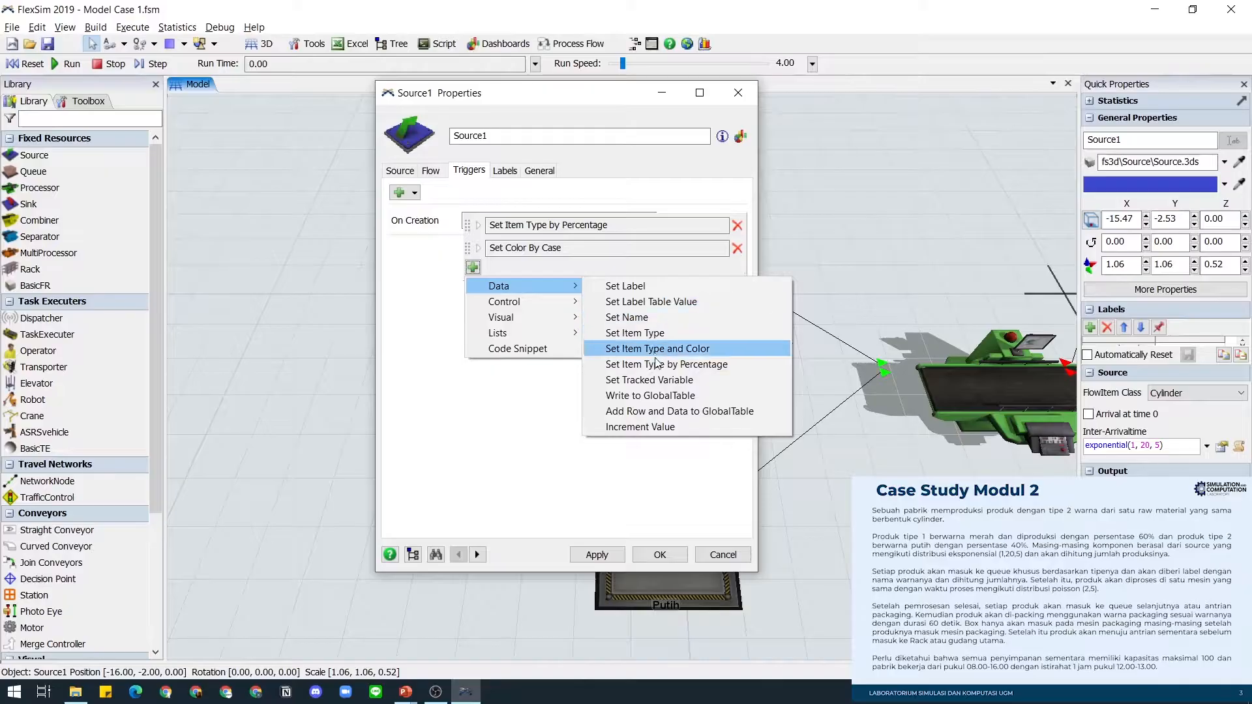
click(674, 430)
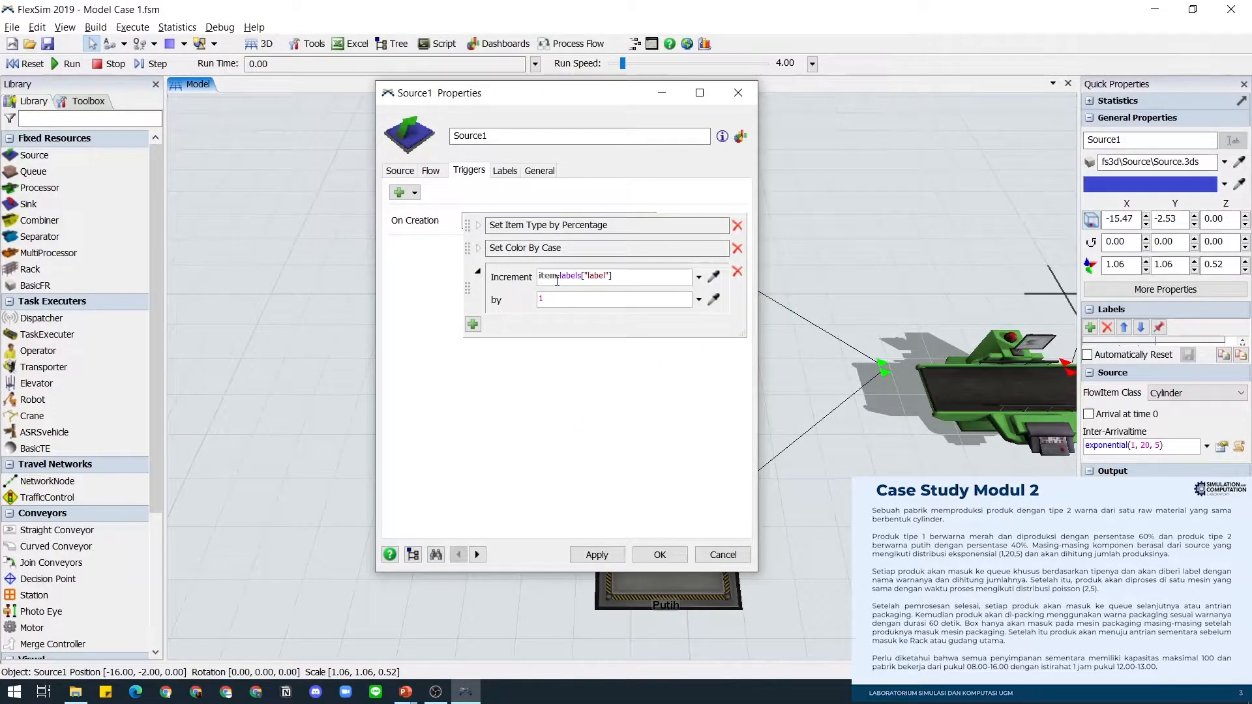
Step: Set the increment to current.labels["itemproduced"] by 1, apply it, and close Source1's properties
click(698, 277)
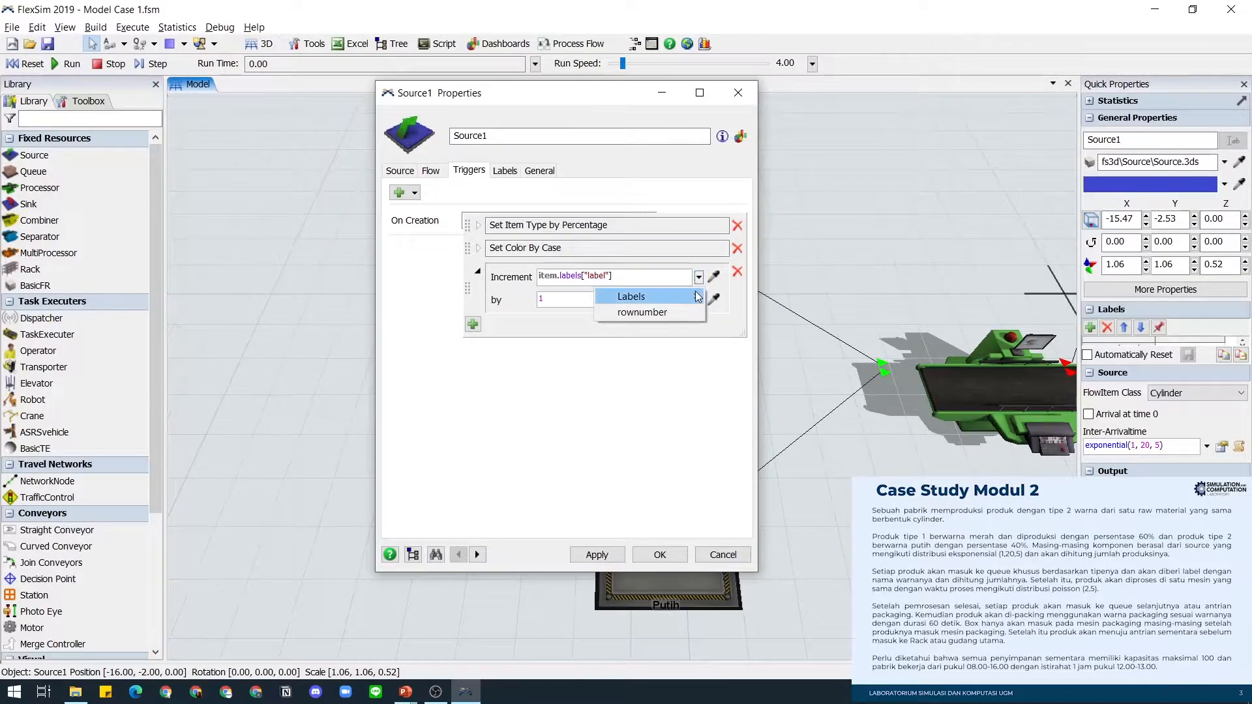
mouse_move(695, 294)
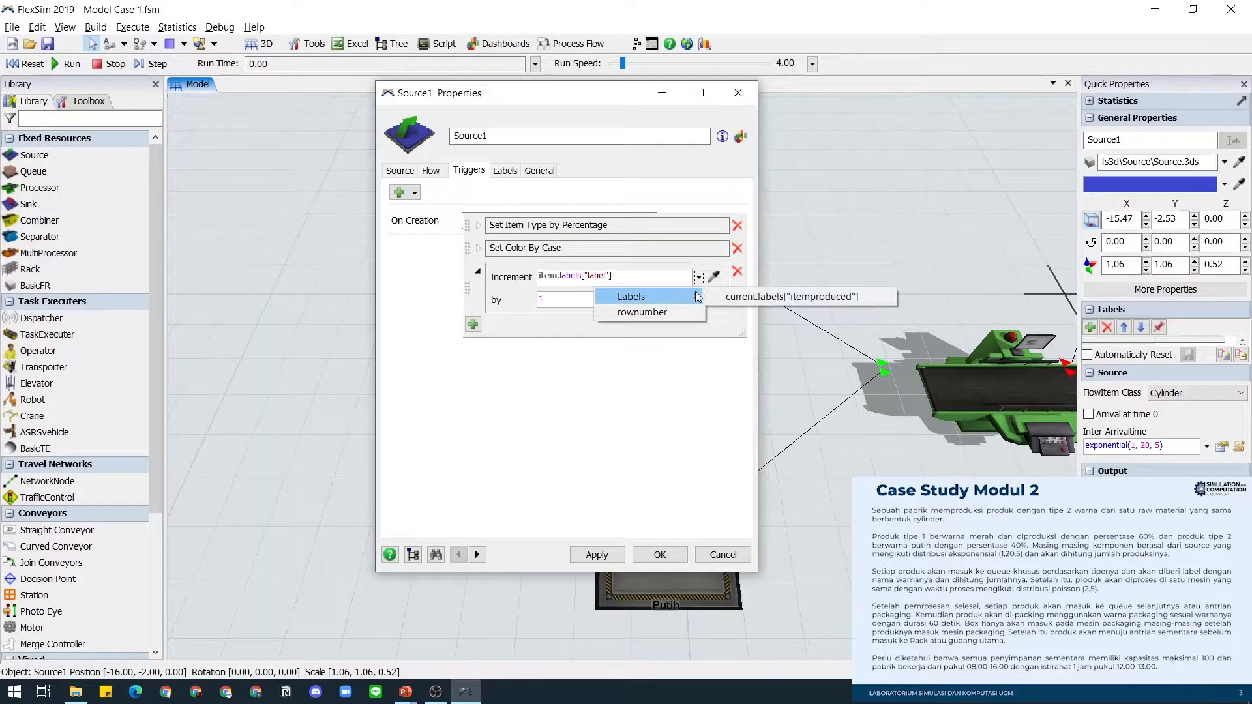
click(777, 298)
click(654, 280)
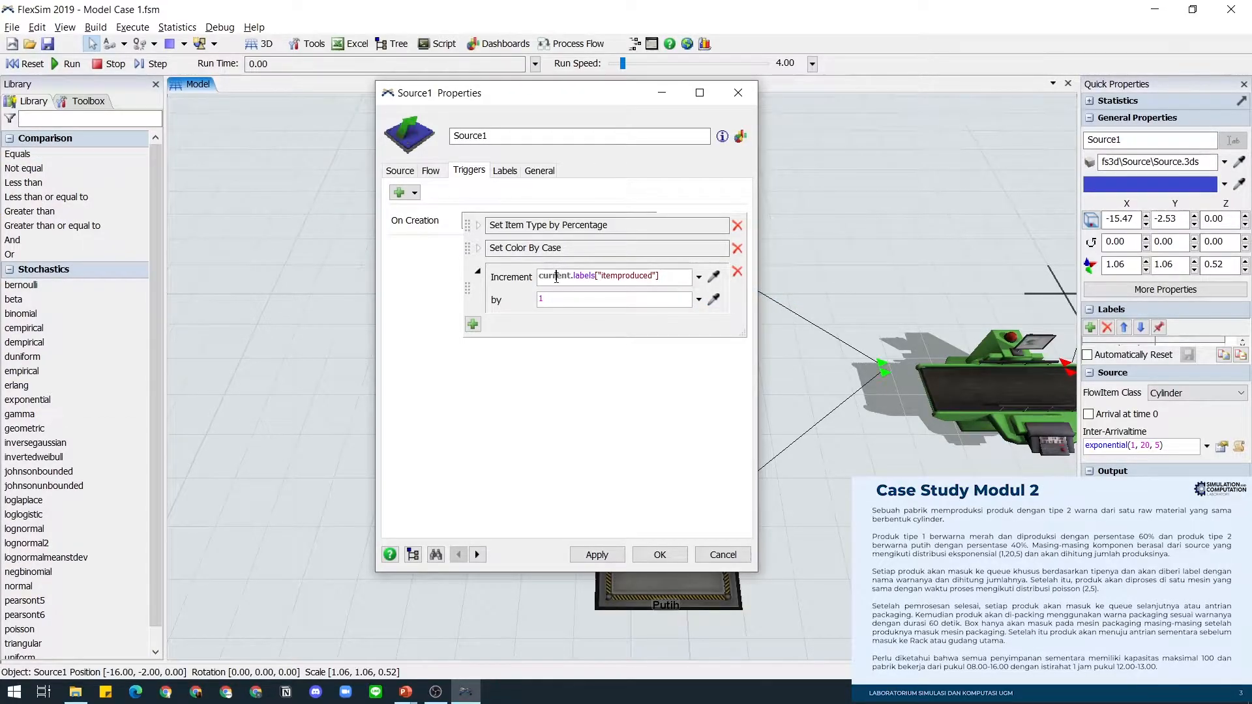
double_click(617, 277)
click(699, 277)
click(579, 317)
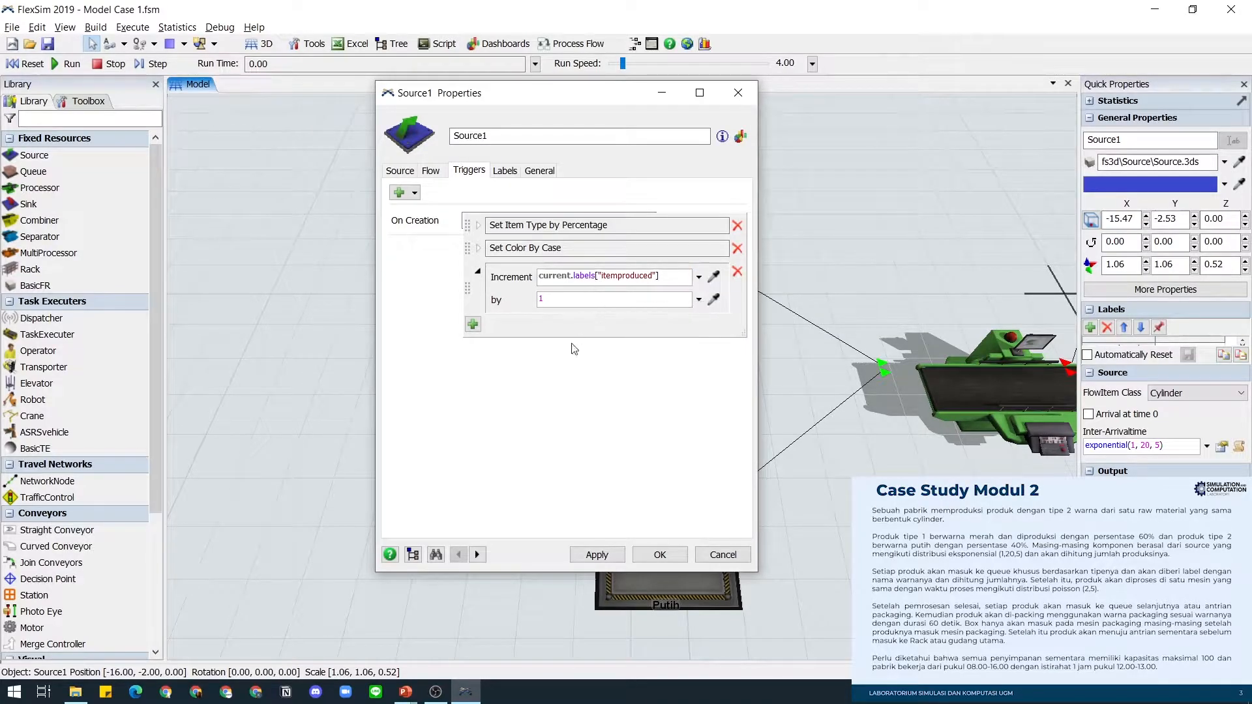
click(605, 556)
click(660, 554)
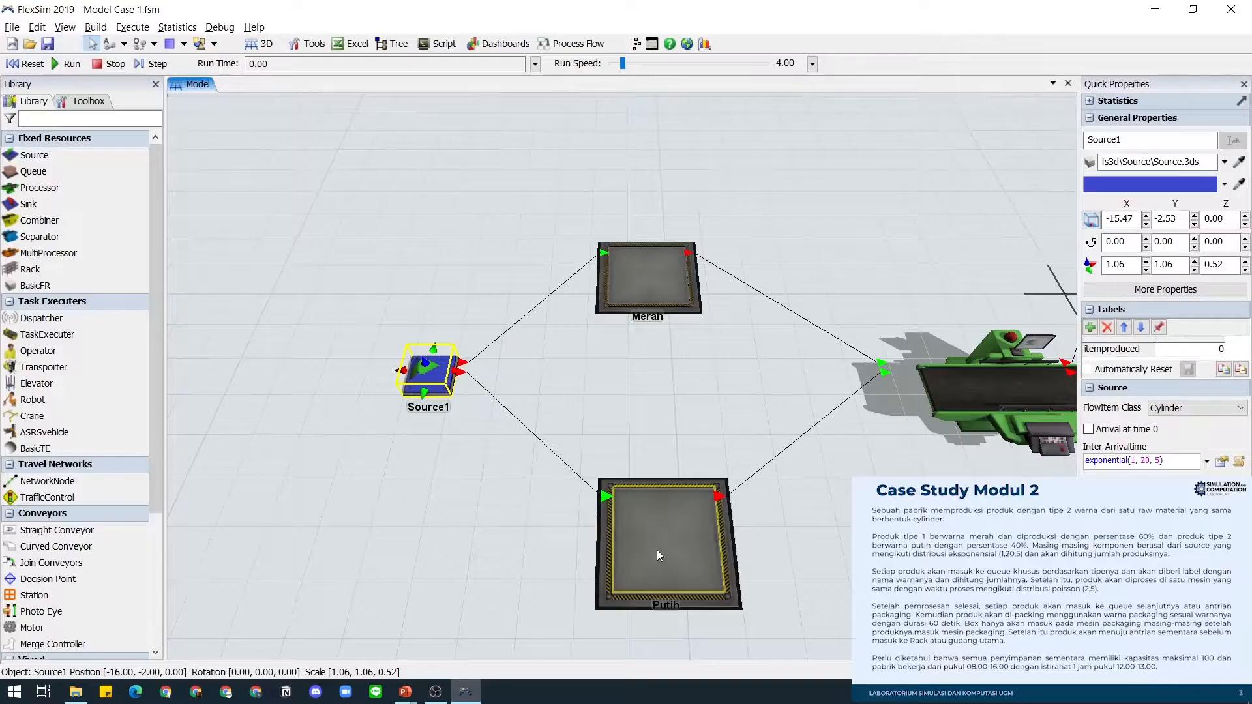
Step: Reopen Source1's properties and set its output Send To Port rule to Port By Case
click(482, 431)
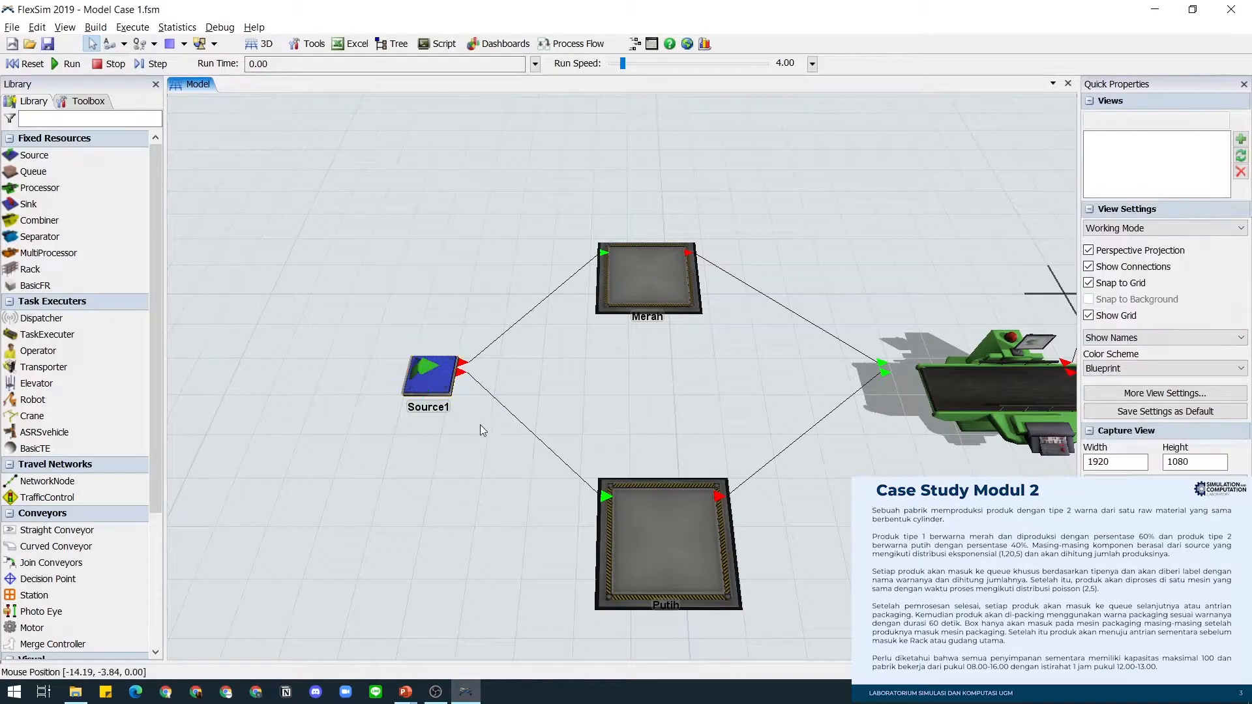
drag(483, 431, 500, 436)
double_click(452, 393)
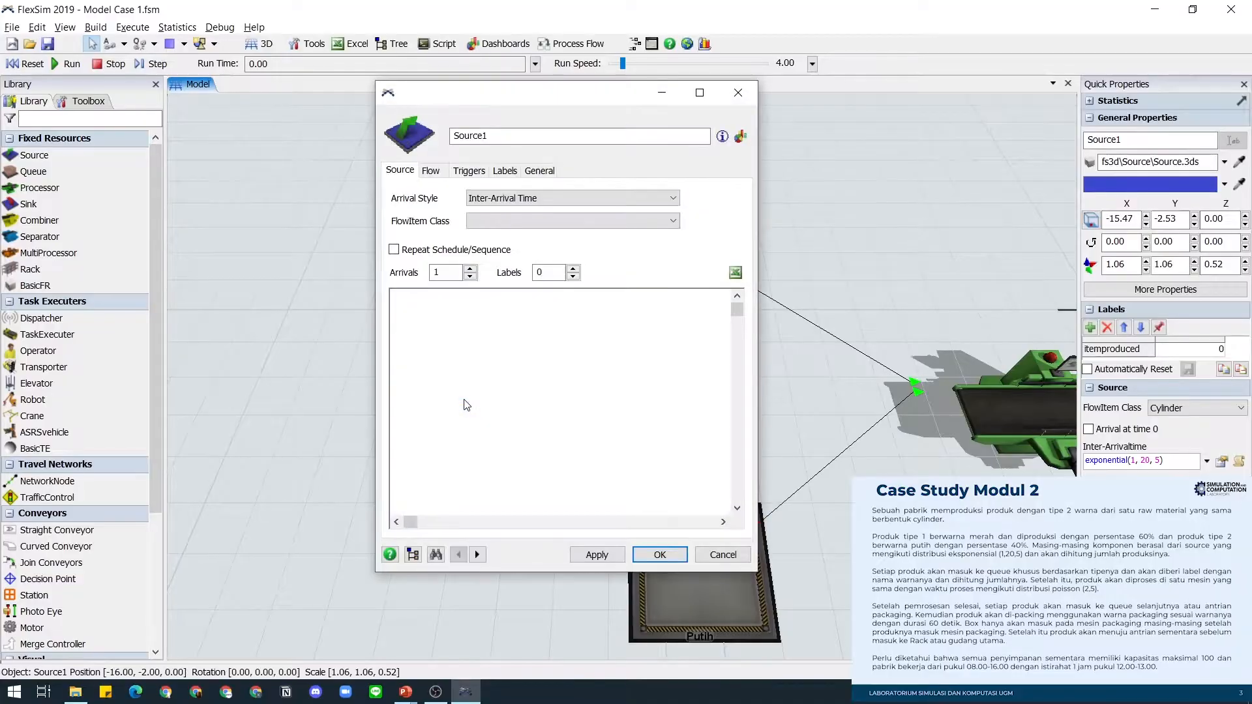
click(446, 172)
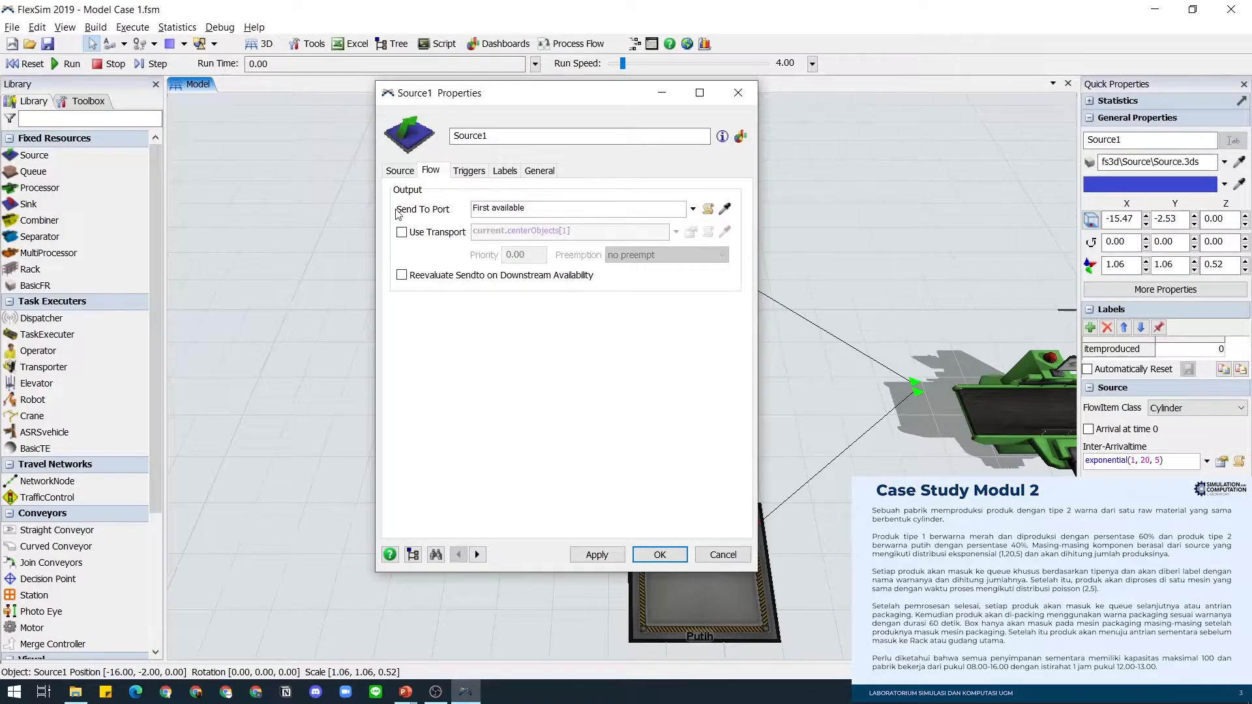
click(693, 208)
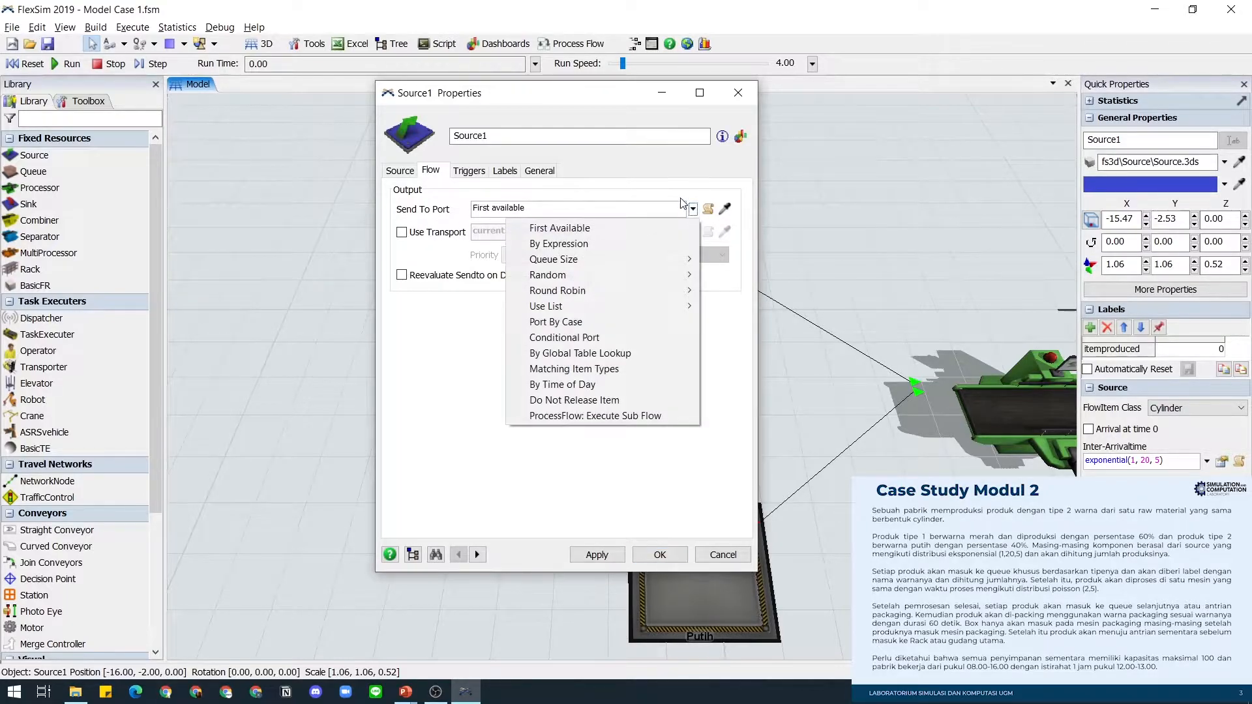
mouse_move(666, 292)
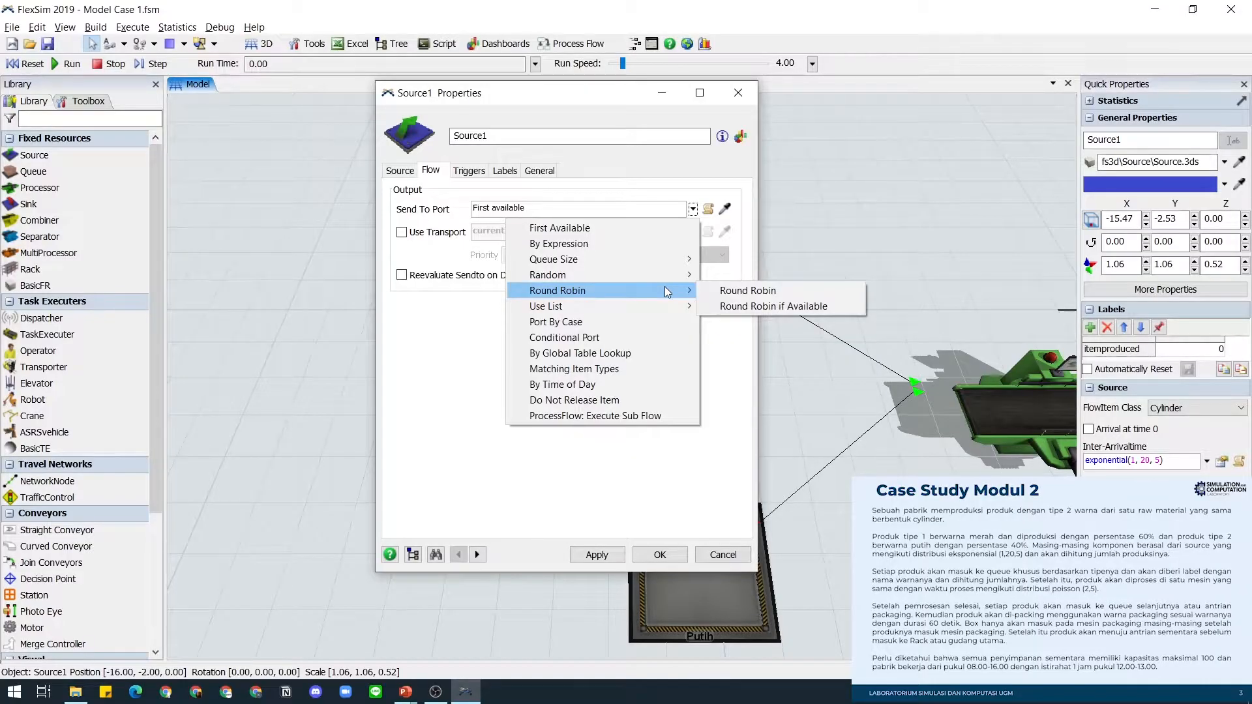
click(671, 321)
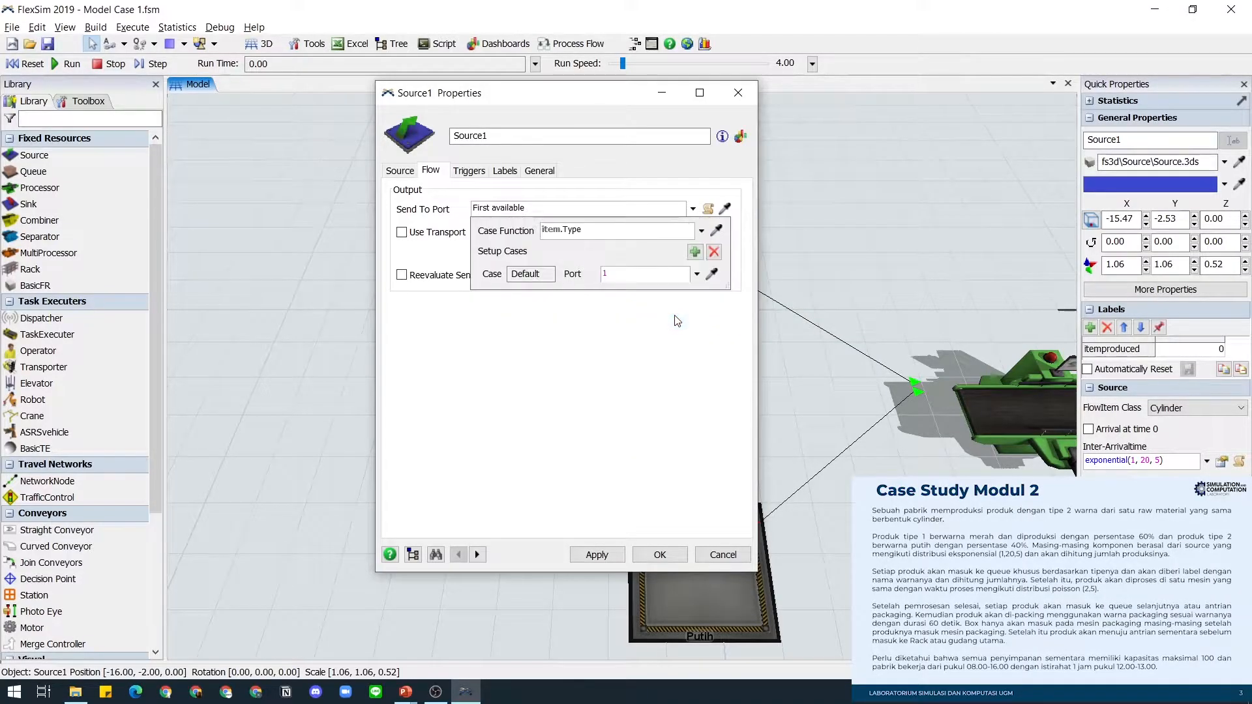
Step: Add case 1 with port 1 based on item.Type, edit the default case's port, and apply the routing
click(693, 253)
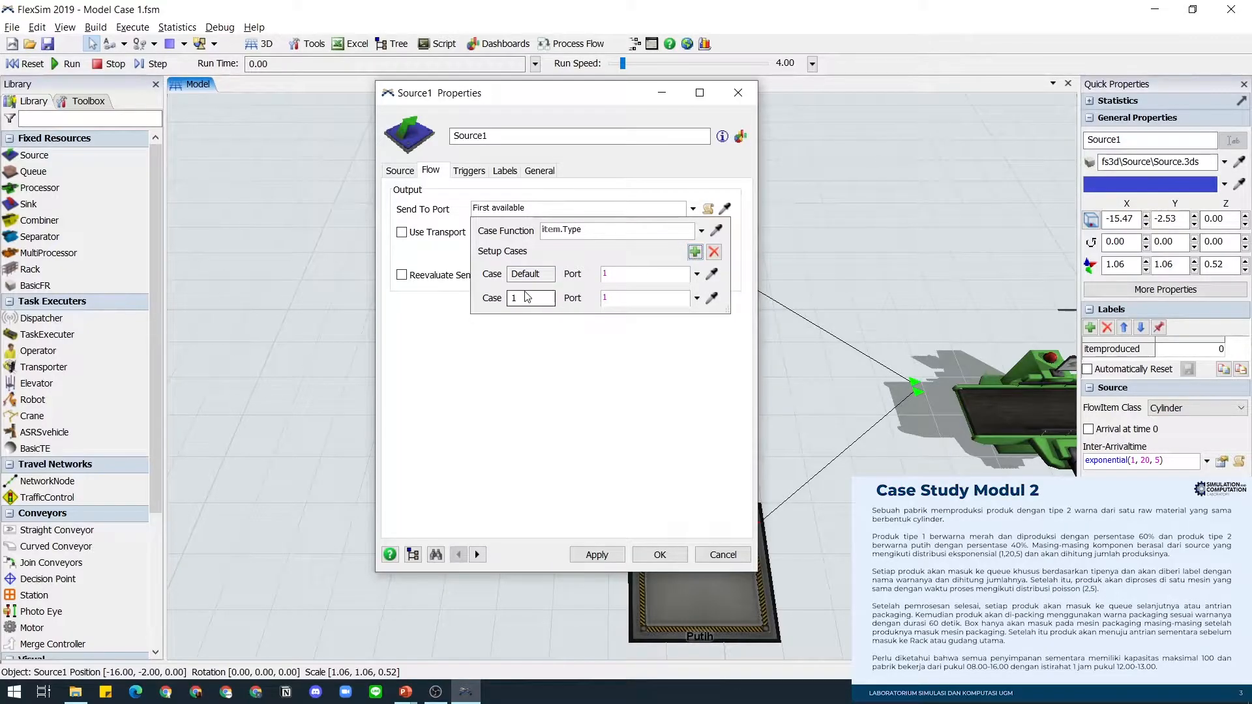
drag(524, 296, 495, 296)
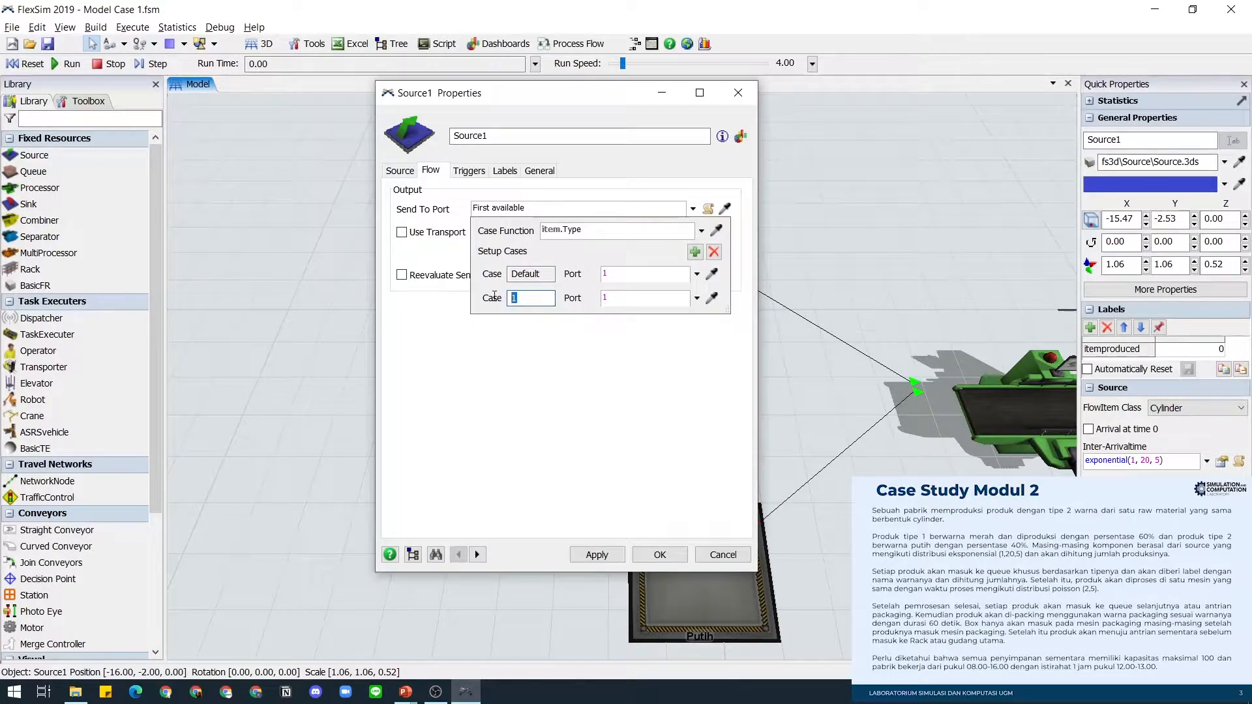
click(697, 298)
click(612, 277)
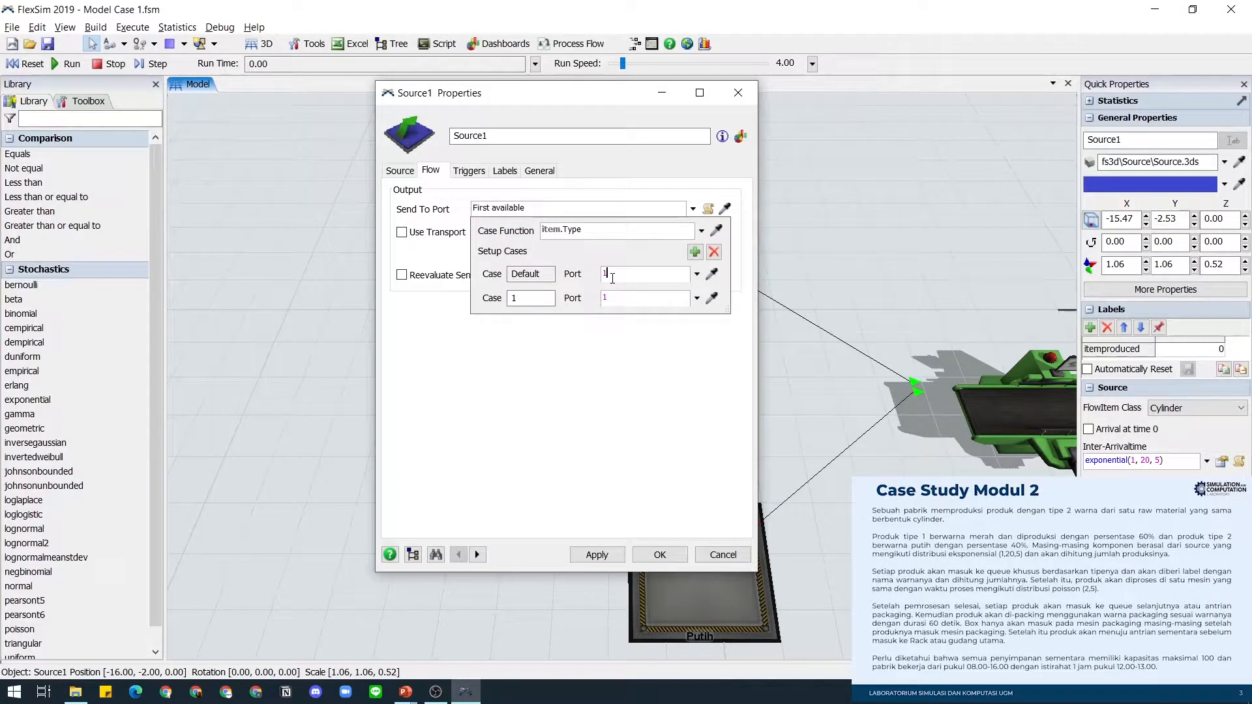
click(696, 274)
mouse_move(694, 293)
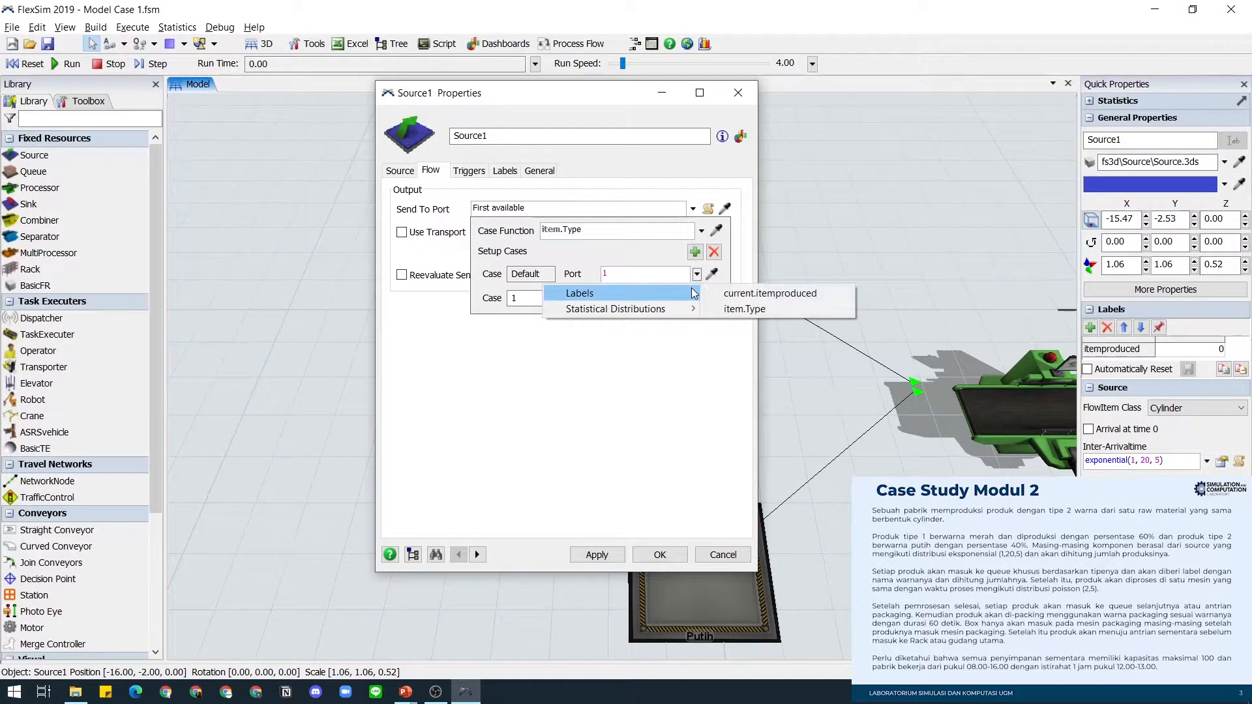
click(661, 274)
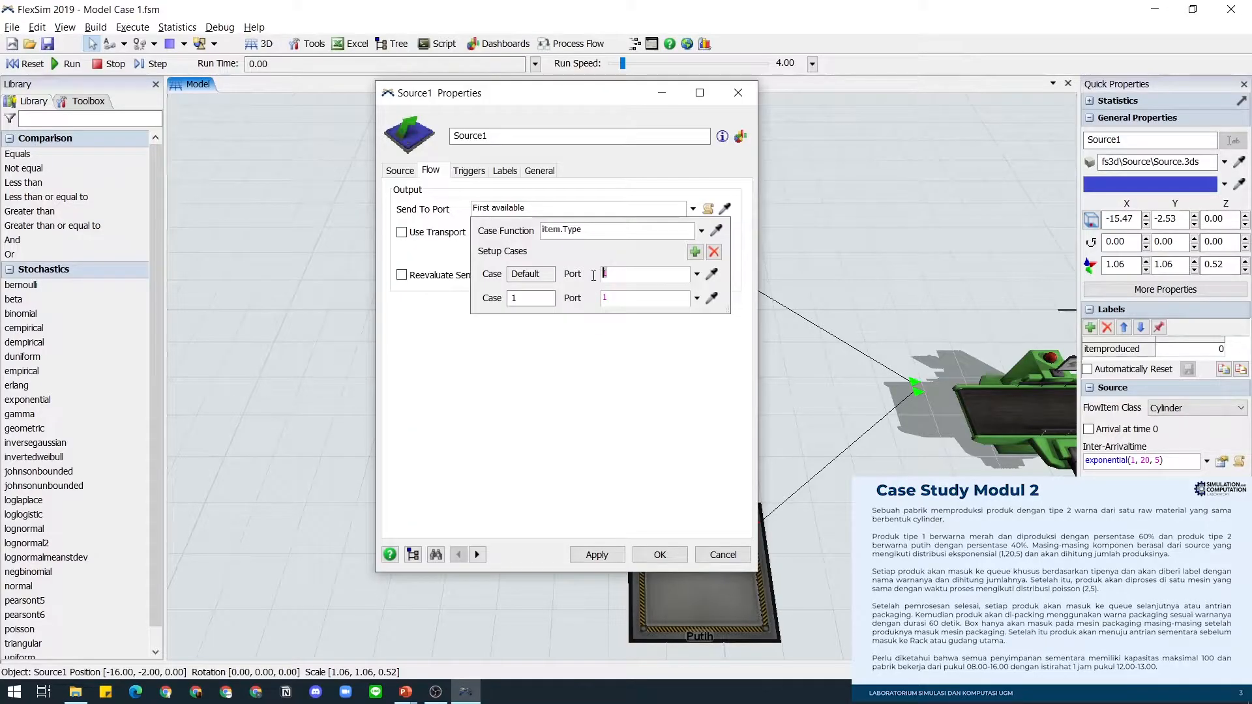
click(646, 348)
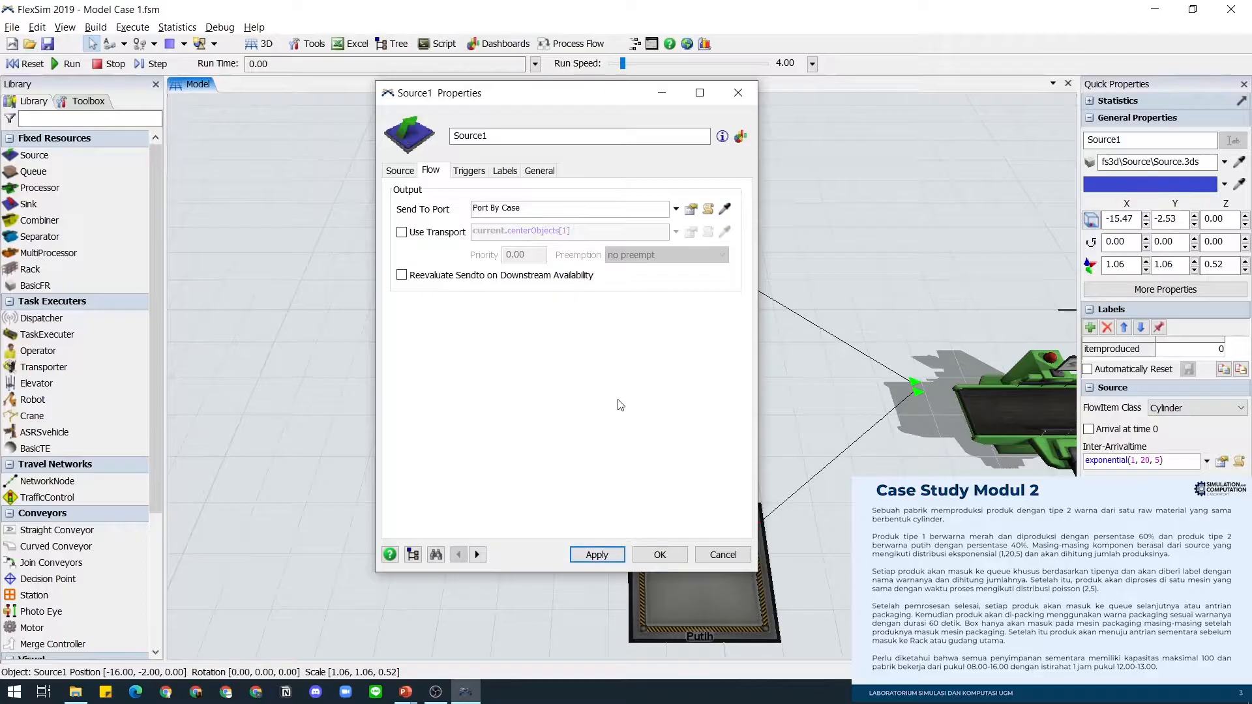
Step: Examine the order of Source1's output ports to see which queue each port number feeds
drag(628, 94, 370, 129)
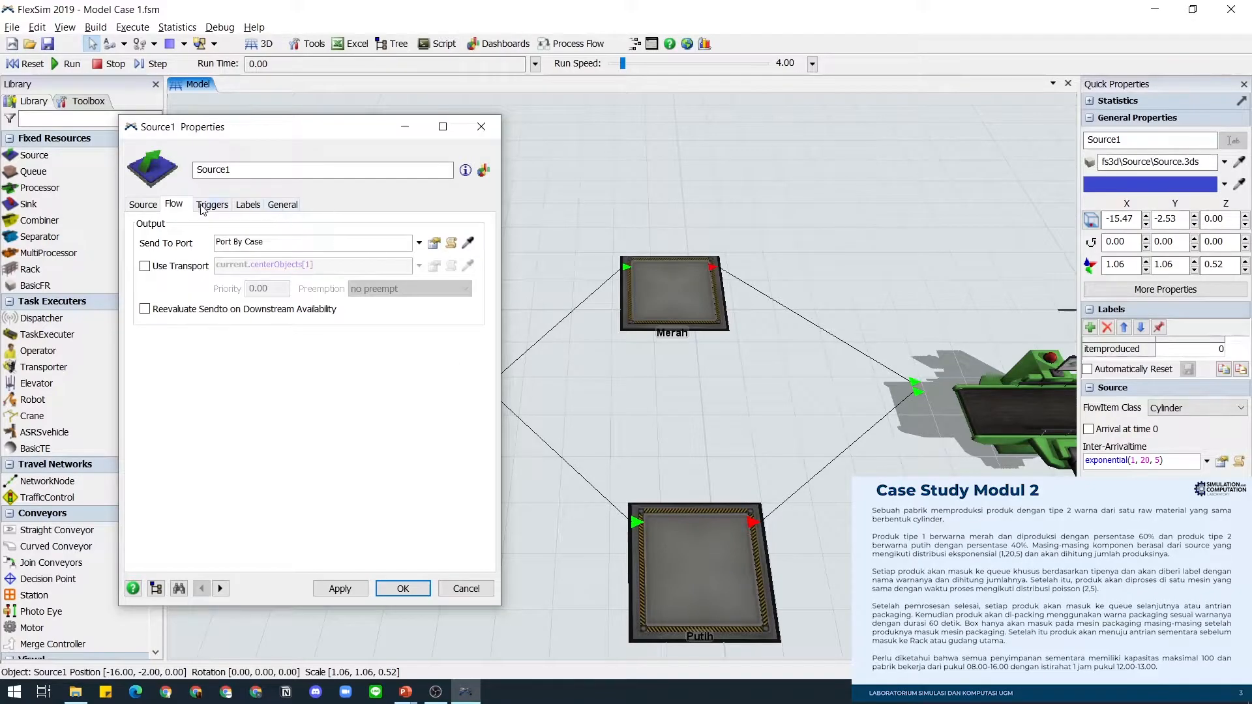
click(298, 205)
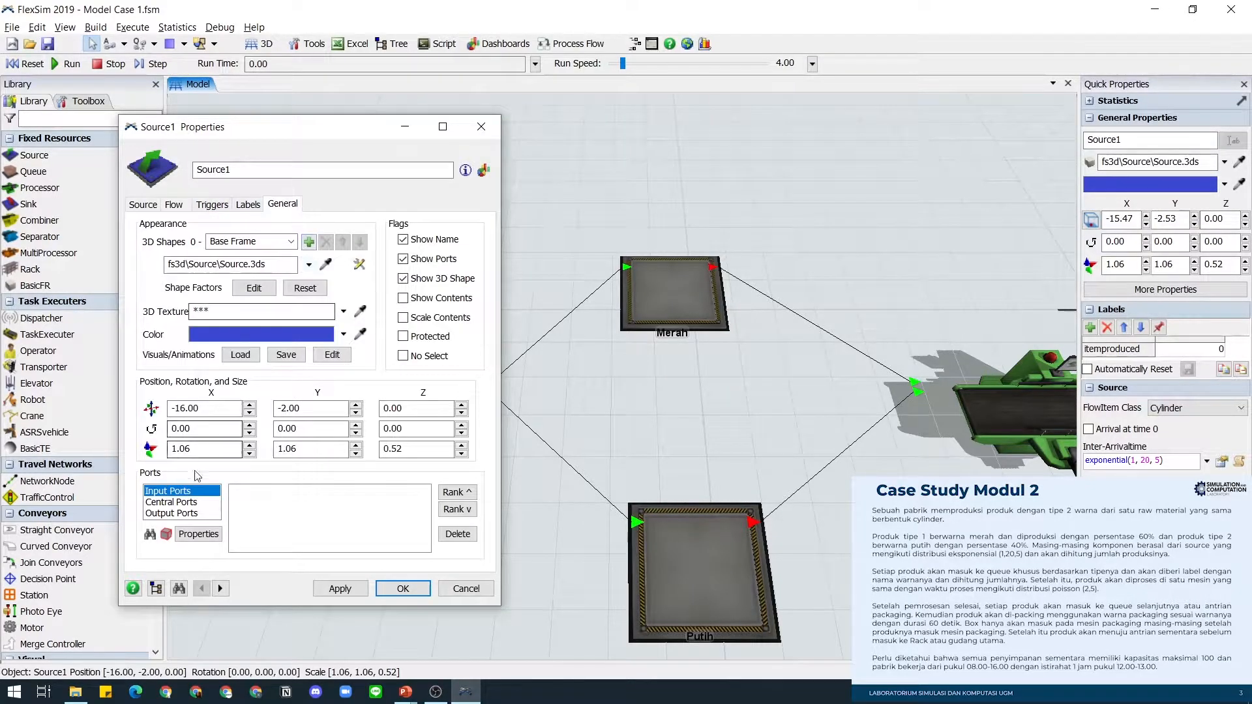
click(190, 513)
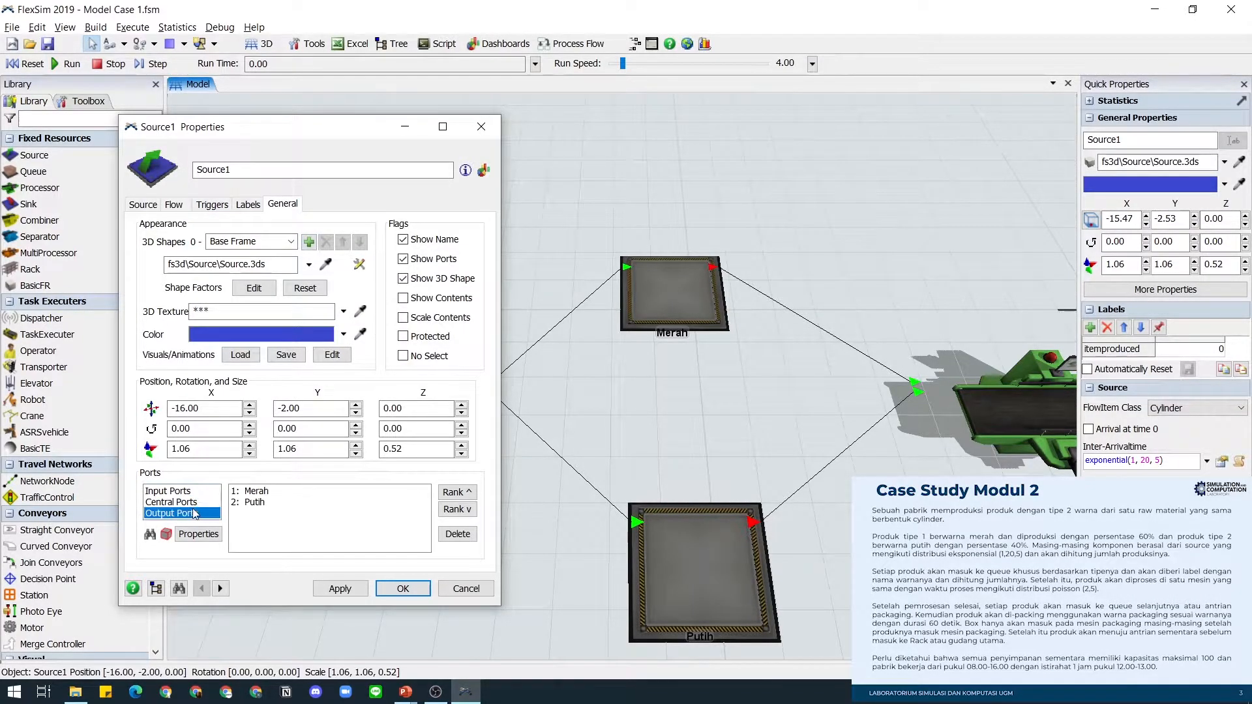
click(261, 493)
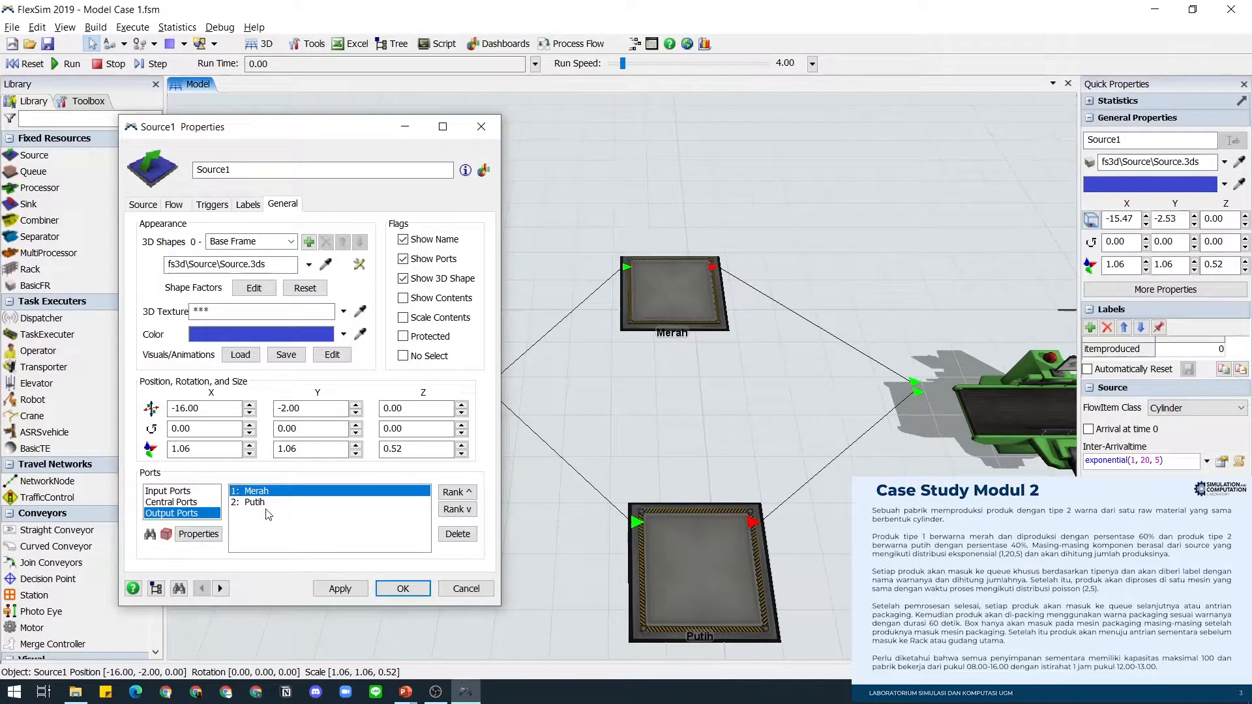
Step: Try ranking Putih first among Source1's output ports, and restore Merah to port 1
click(256, 503)
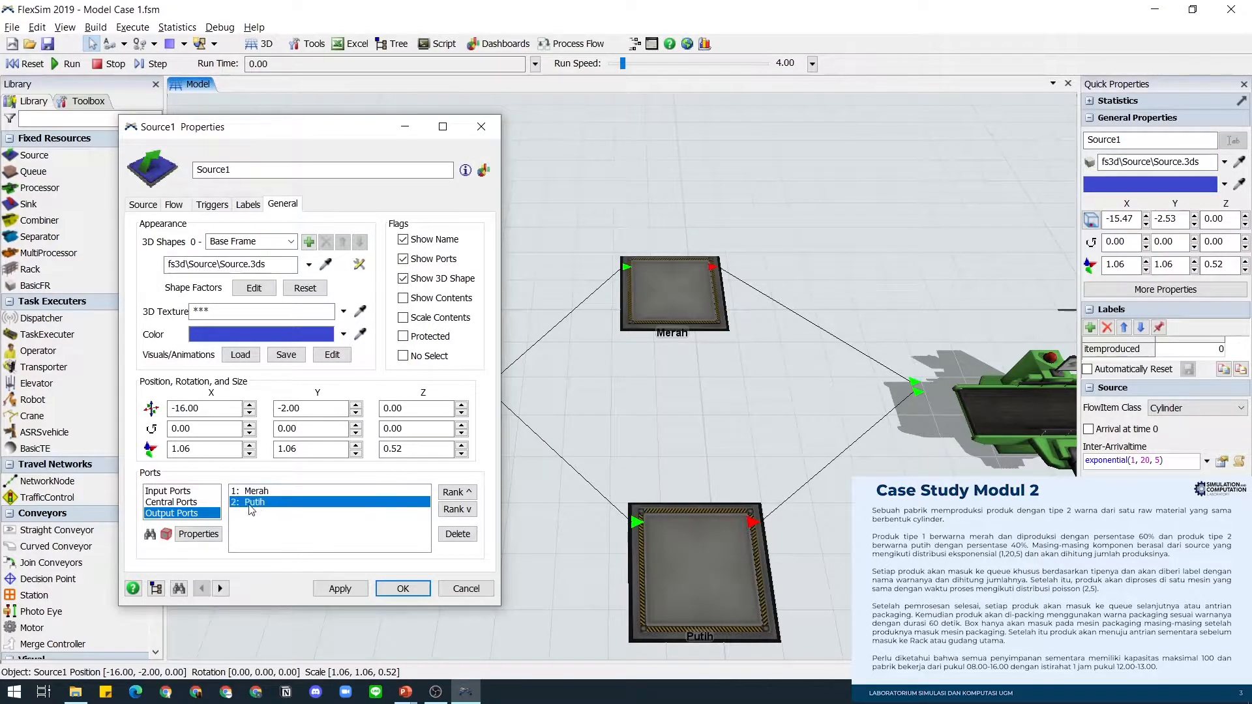
click(470, 493)
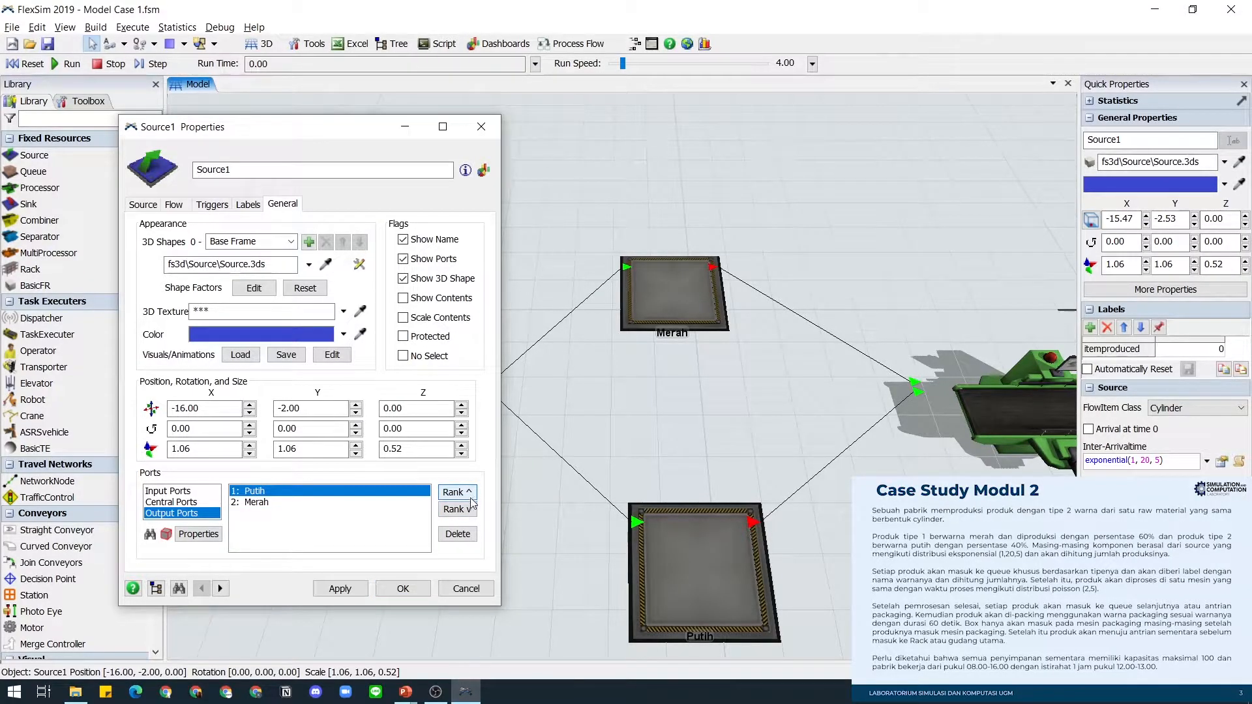
click(368, 511)
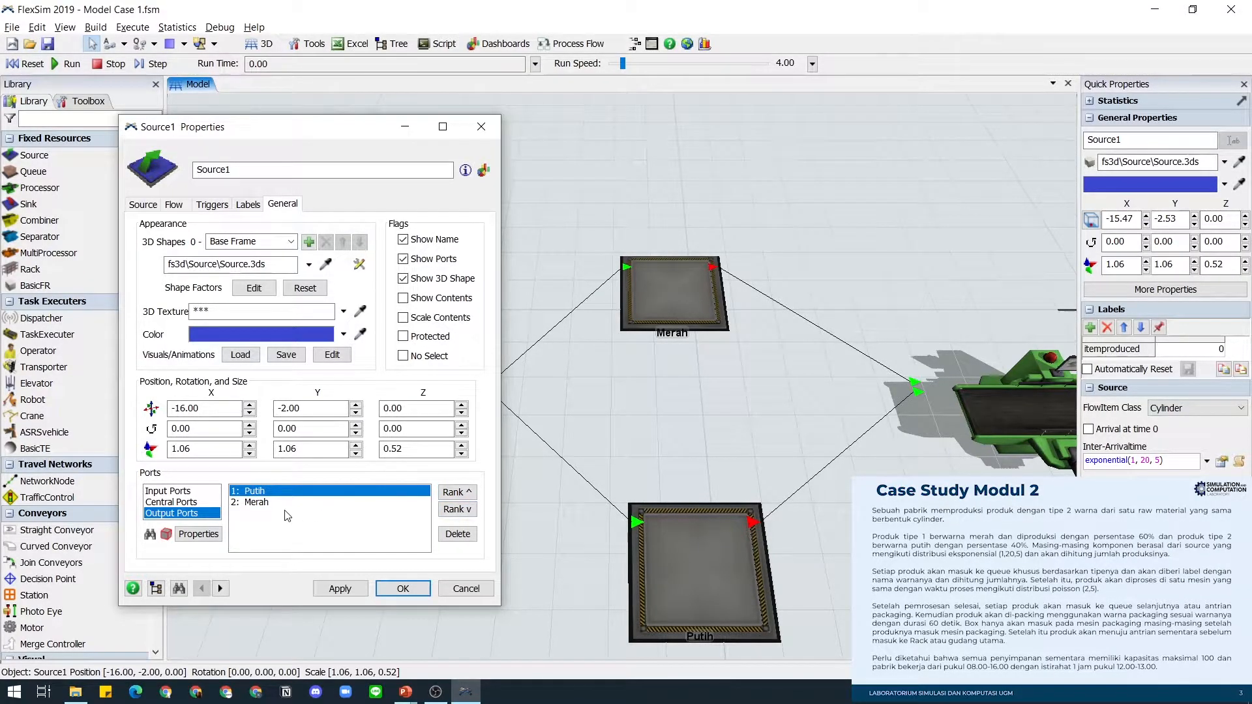
click(256, 504)
click(457, 493)
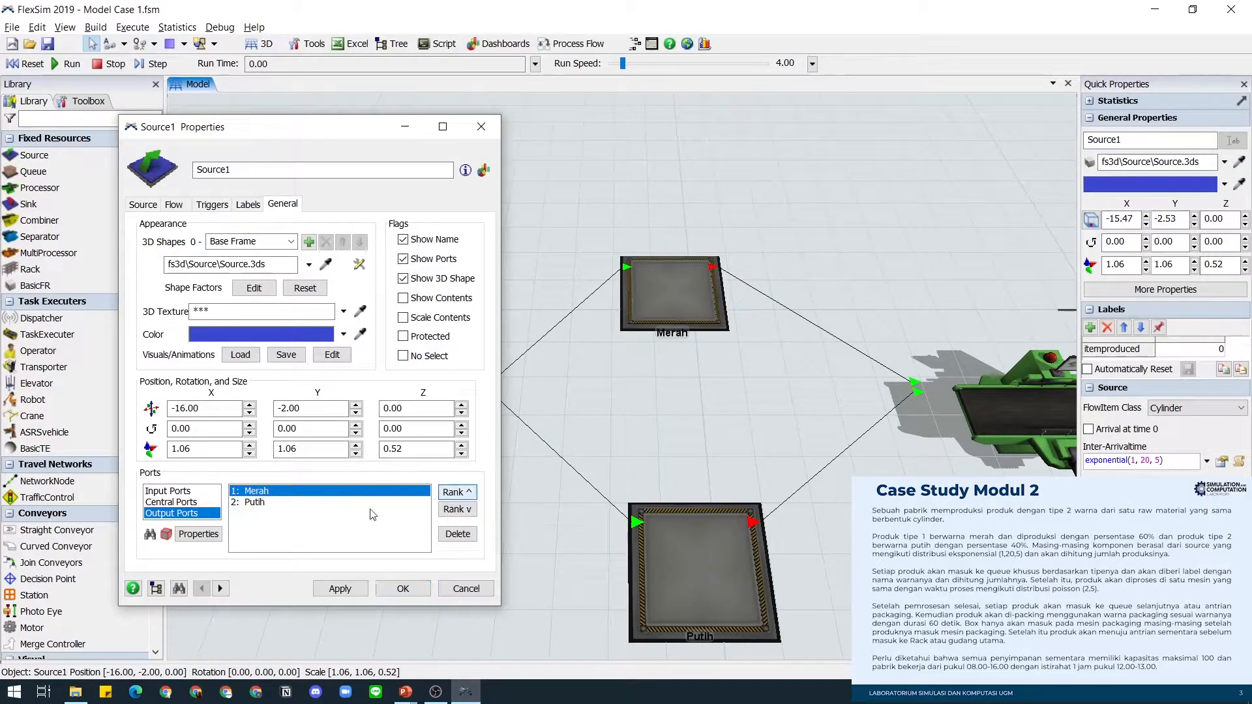
Step: Apply Source1's settings and close its properties
click(340, 589)
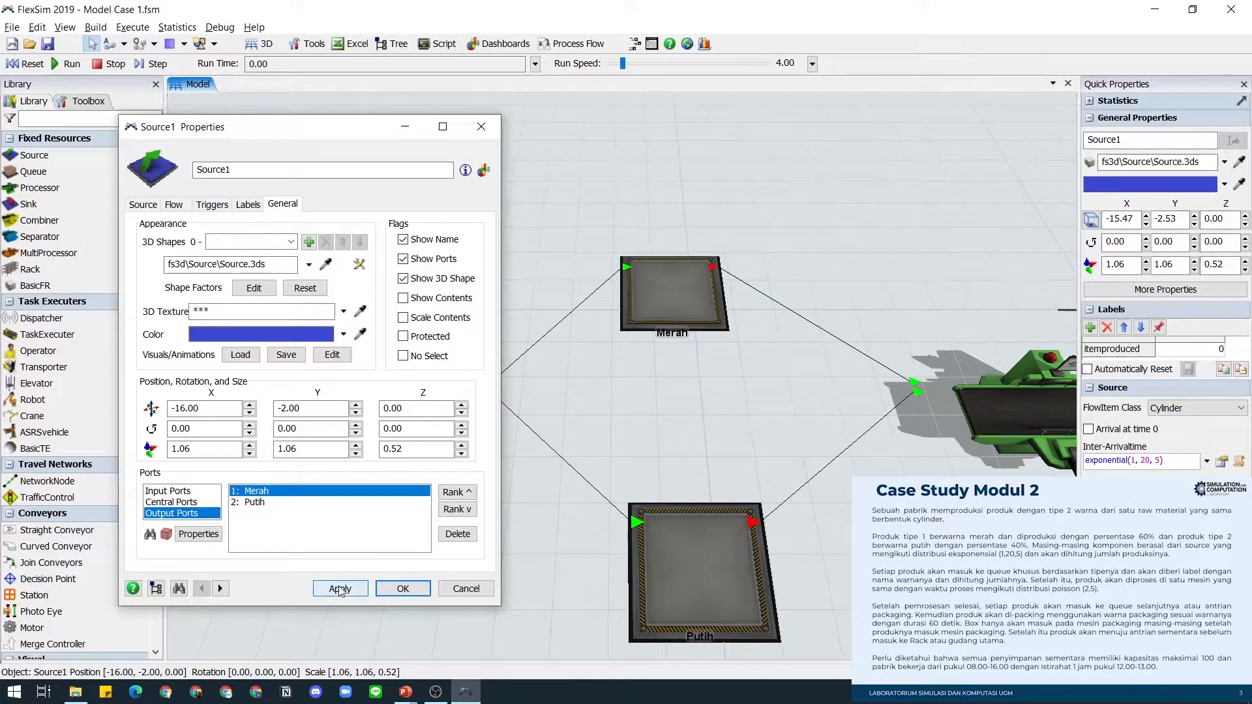
click(402, 589)
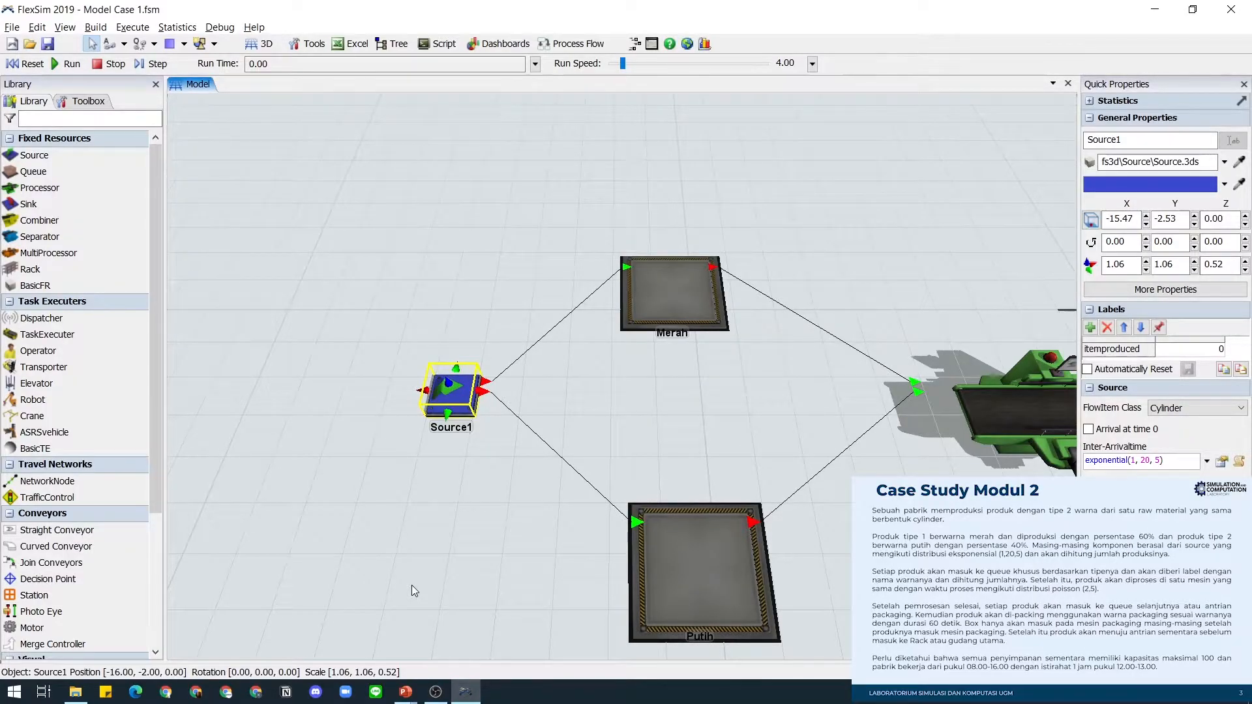
drag(737, 445, 508, 423)
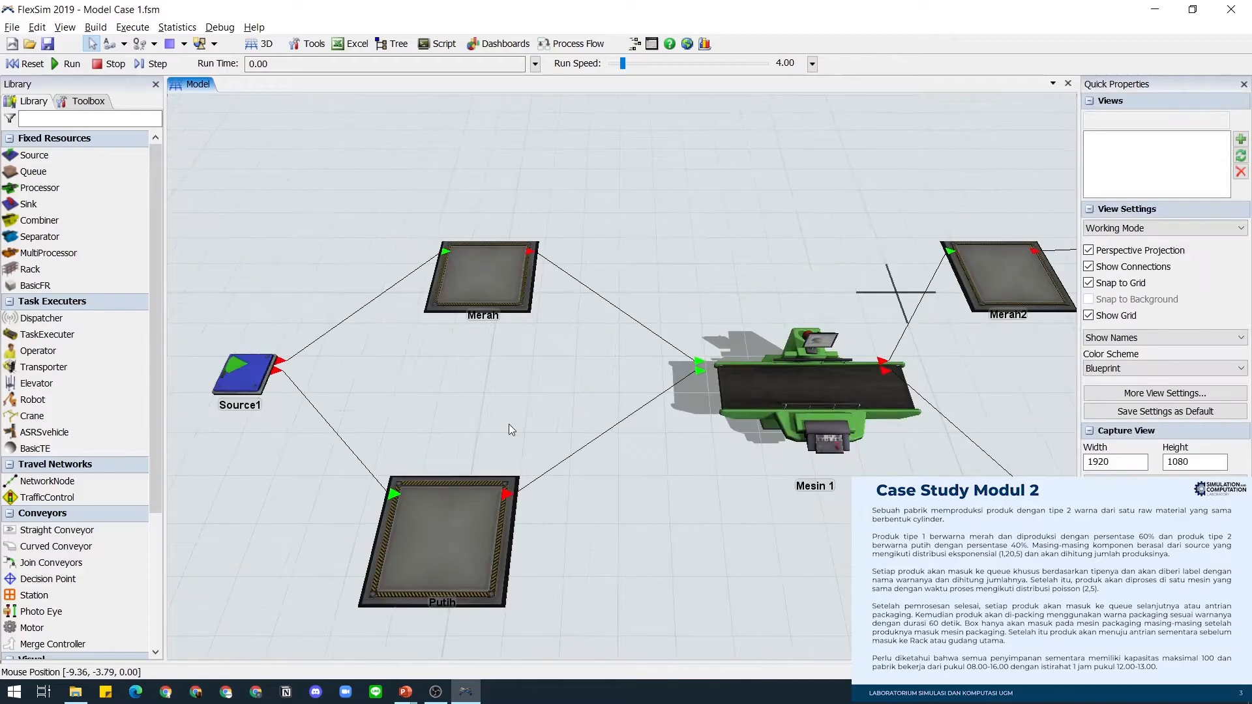
Step: Open Mesin 1's properties and choose the Poisson statistical distribution for its process time
drag(678, 452, 569, 447)
click(722, 404)
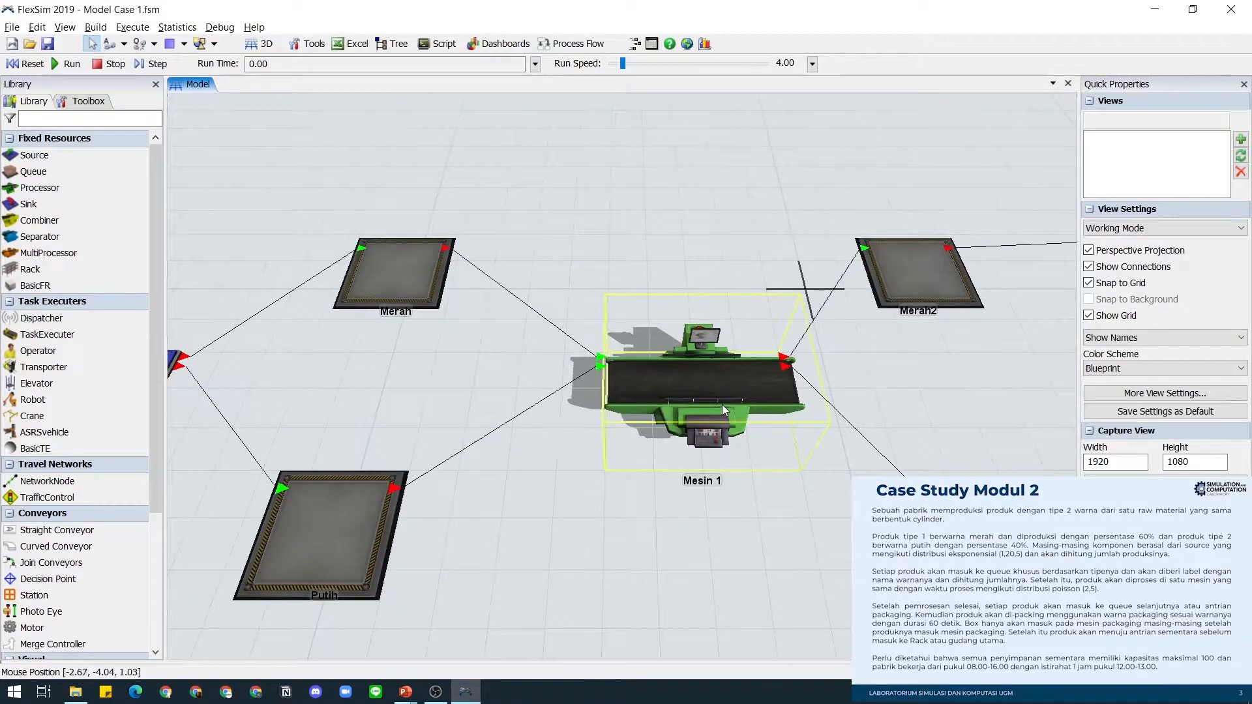
double_click(722, 404)
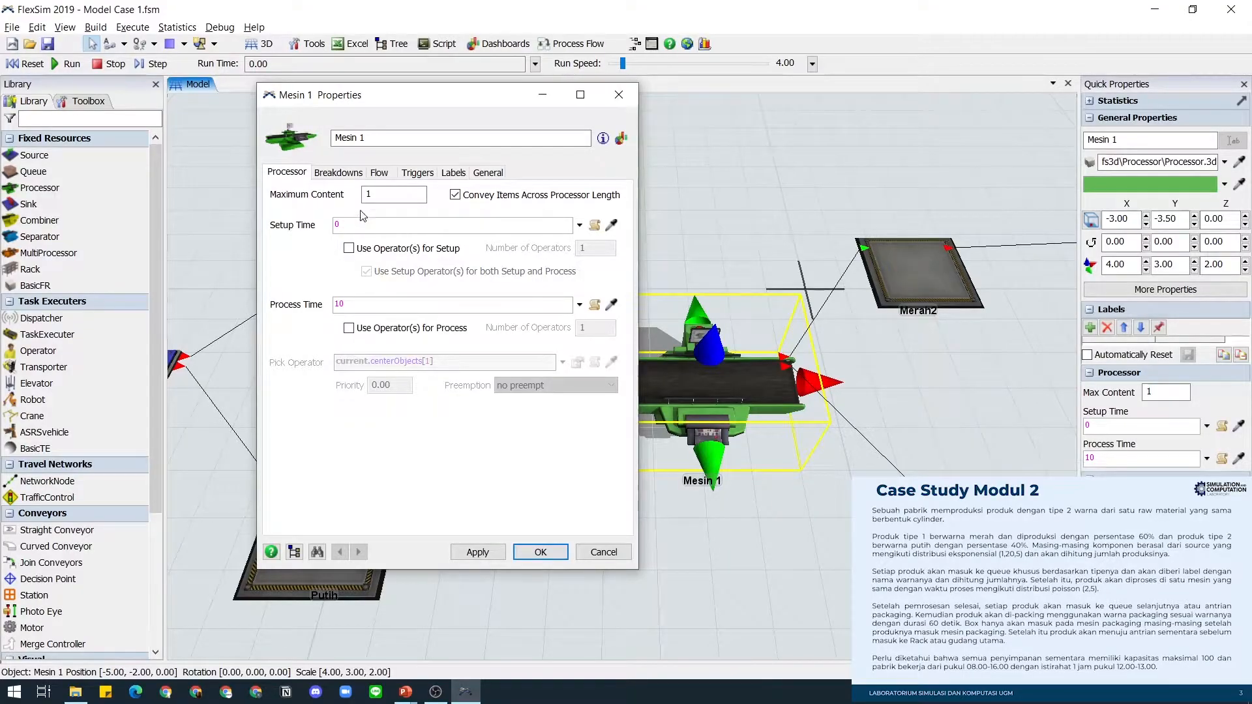
click(579, 306)
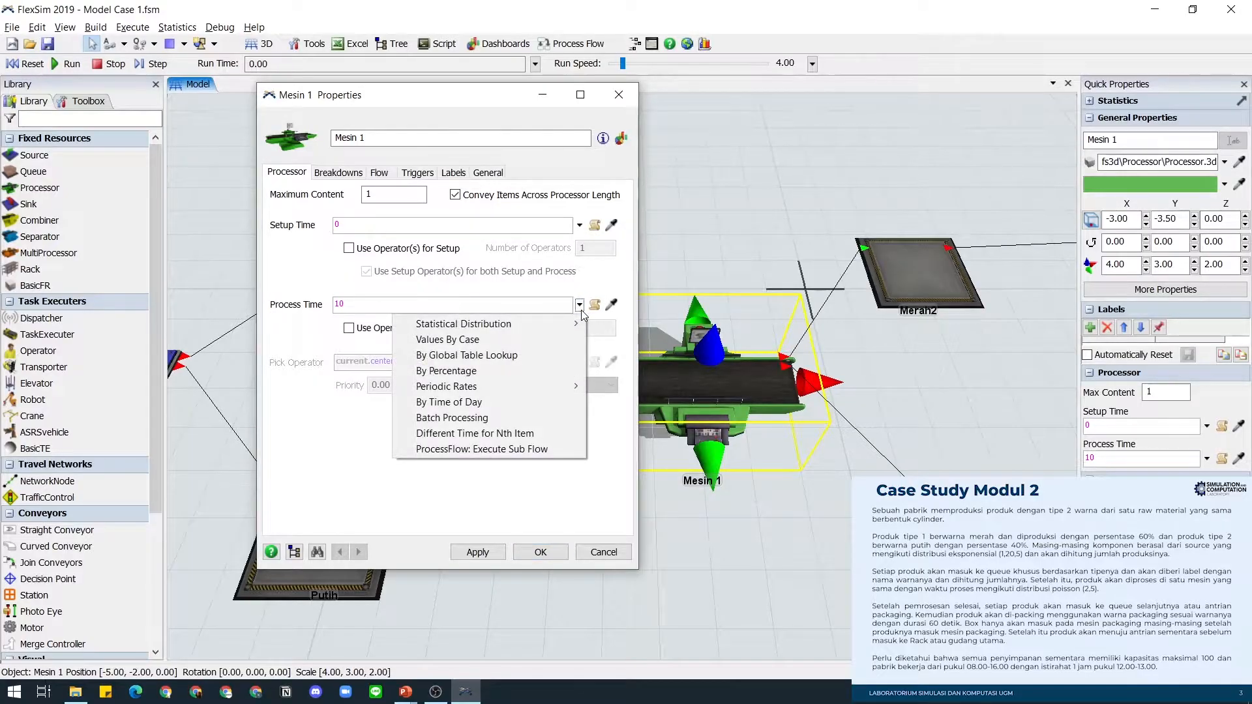
mouse_move(578, 325)
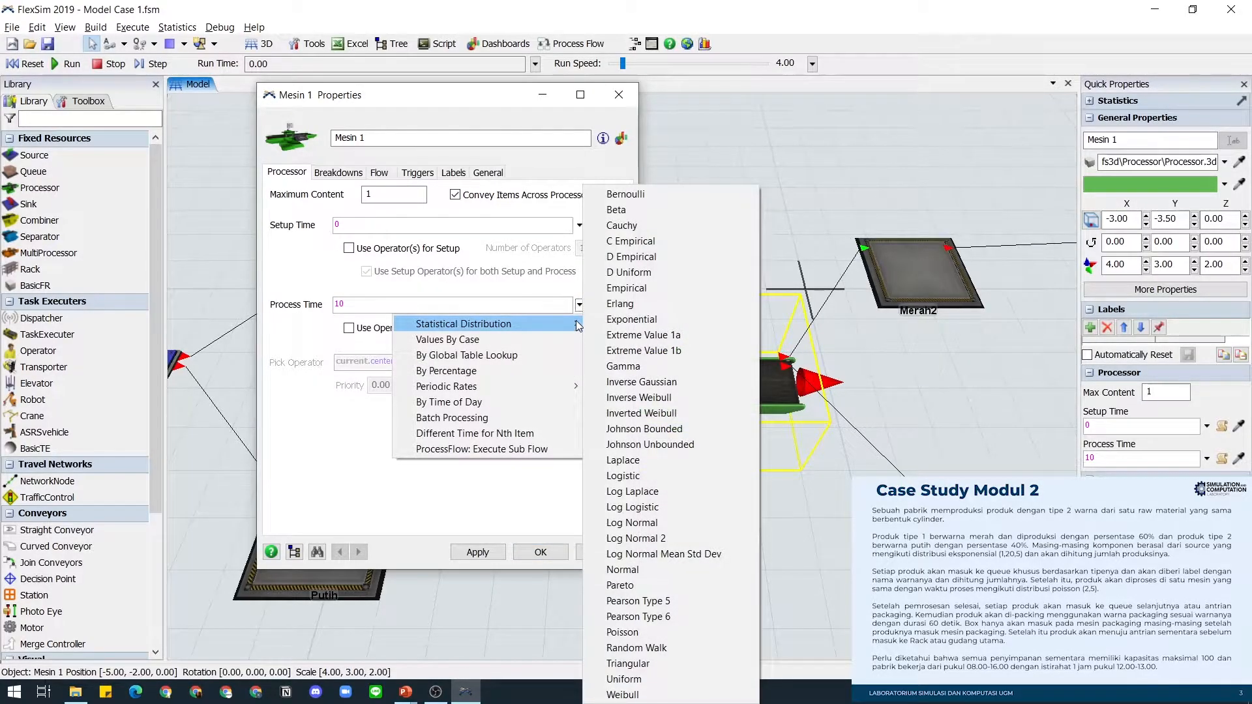
click(691, 632)
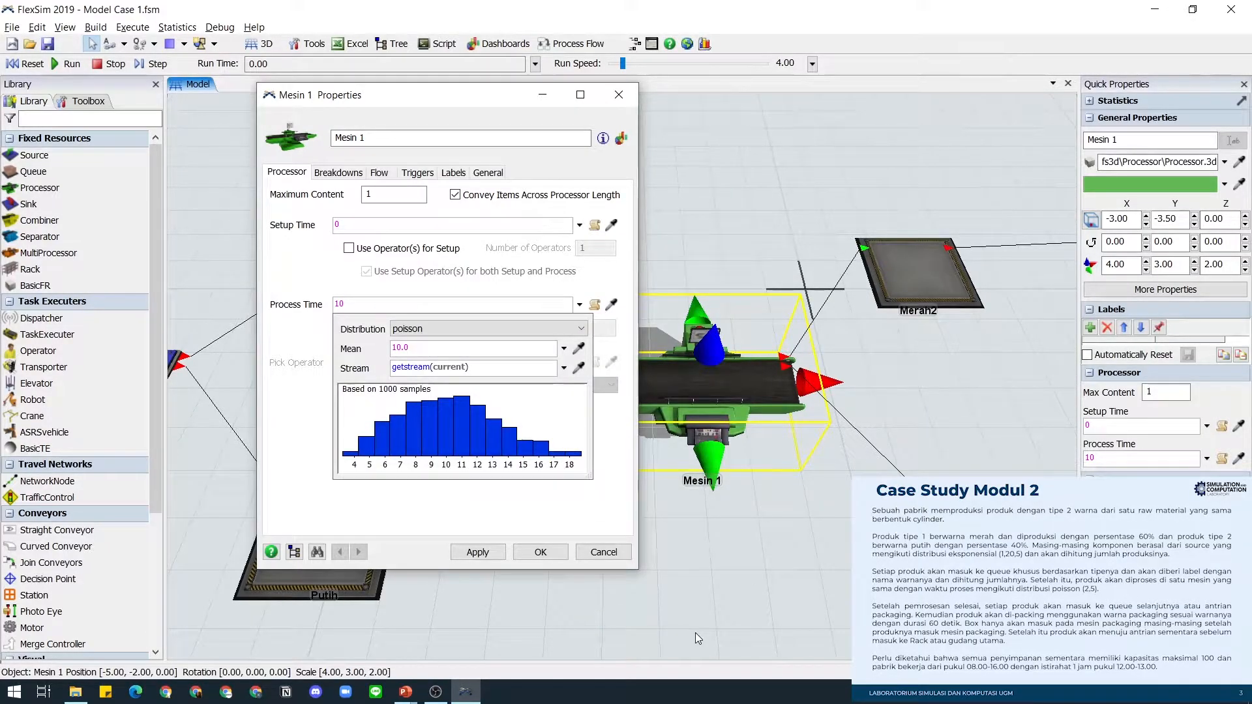
Step: Set the Poisson process time to mean 2 and stream 5, and apply and close Mesin 1's properties
triple_click(428, 354)
text(2)
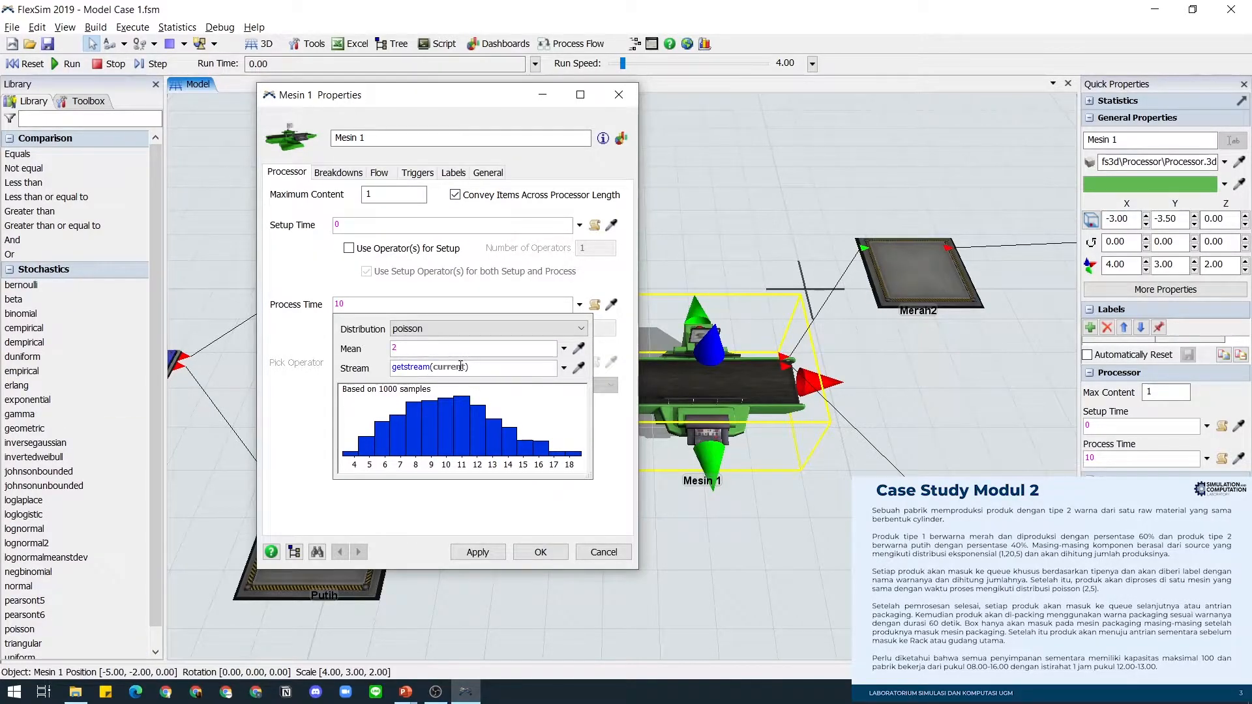
key(Tab)
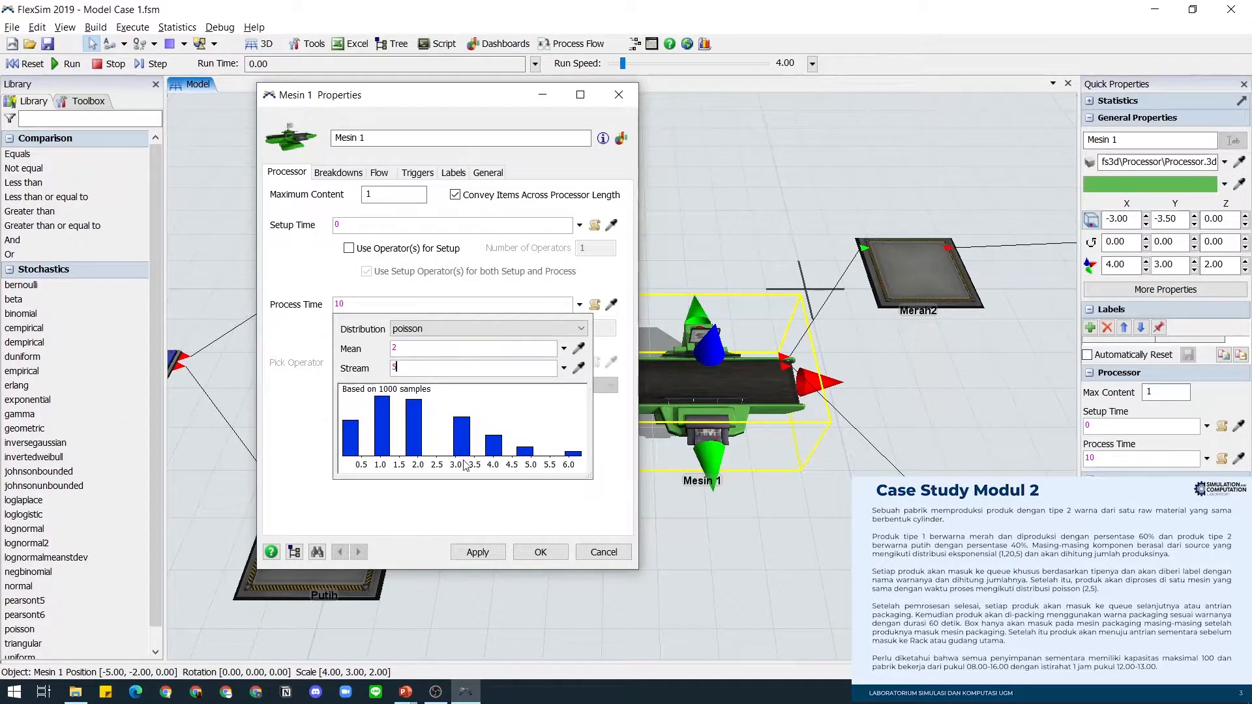
click(484, 554)
click(477, 553)
click(541, 552)
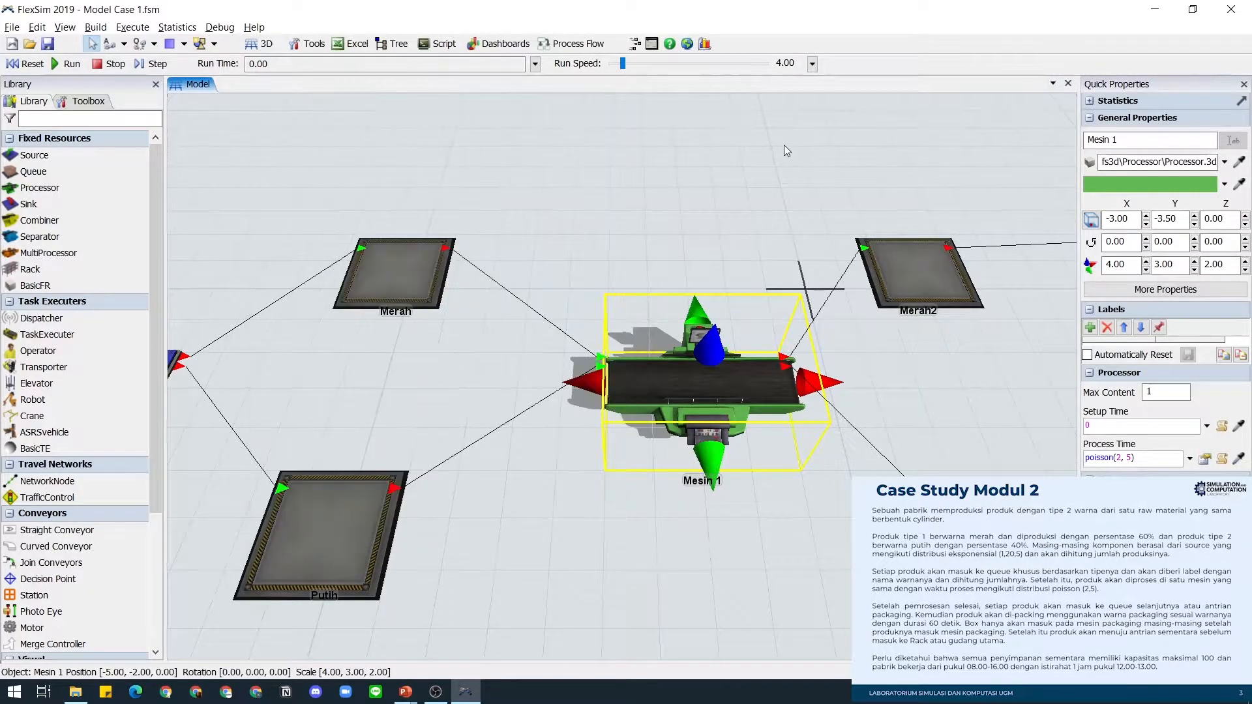
Step: Add a number label named merah to the Merah queue fed by Source1, and save its properties
drag(511, 294, 666, 268)
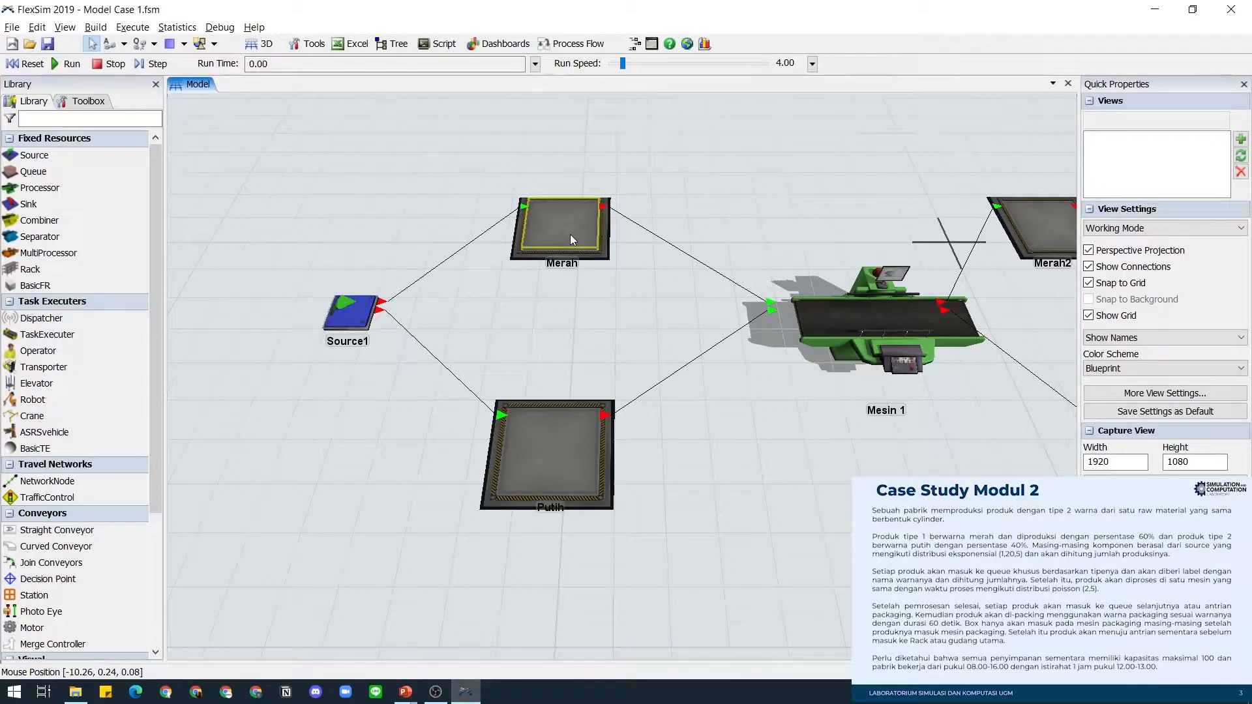
scroll(571, 233, up, 3)
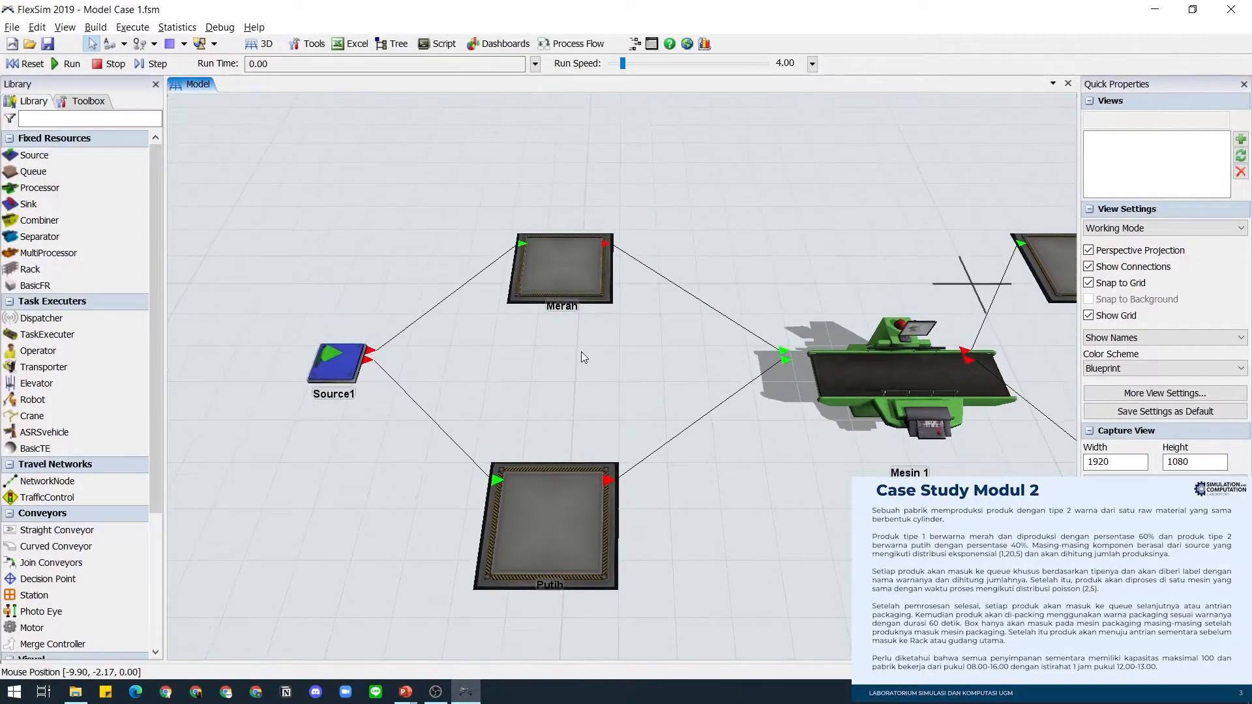
double_click(576, 261)
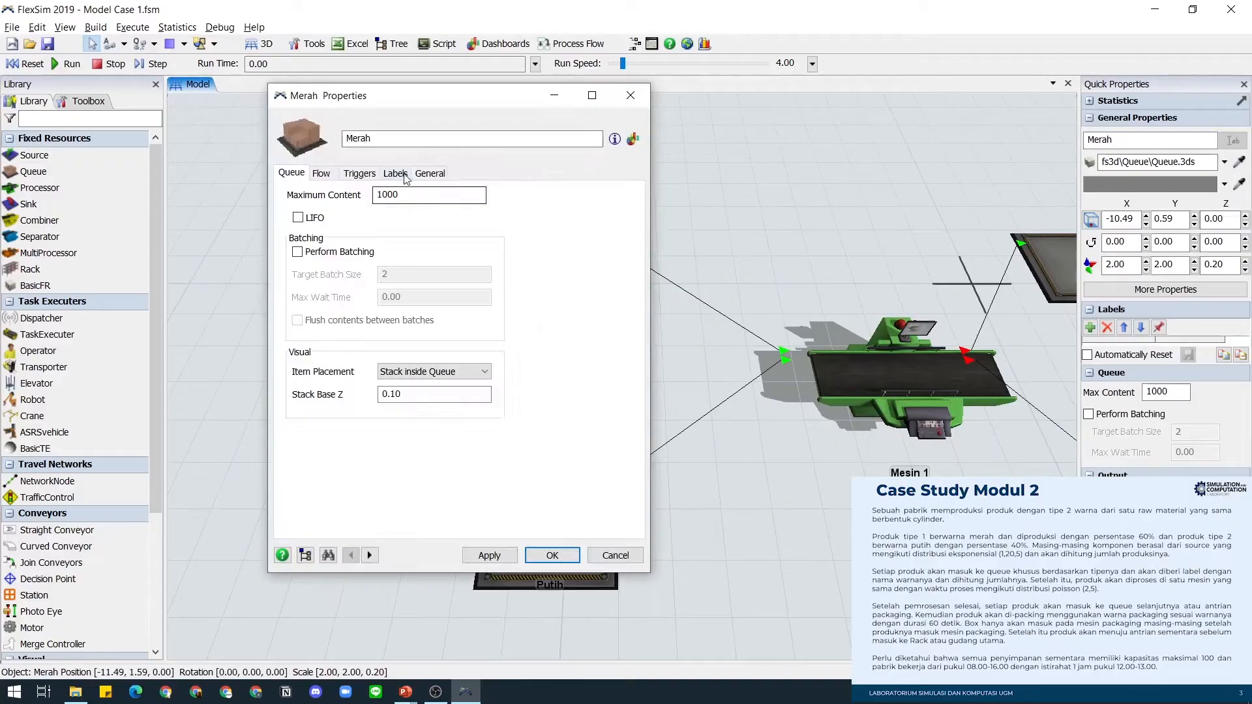
click(395, 173)
click(292, 195)
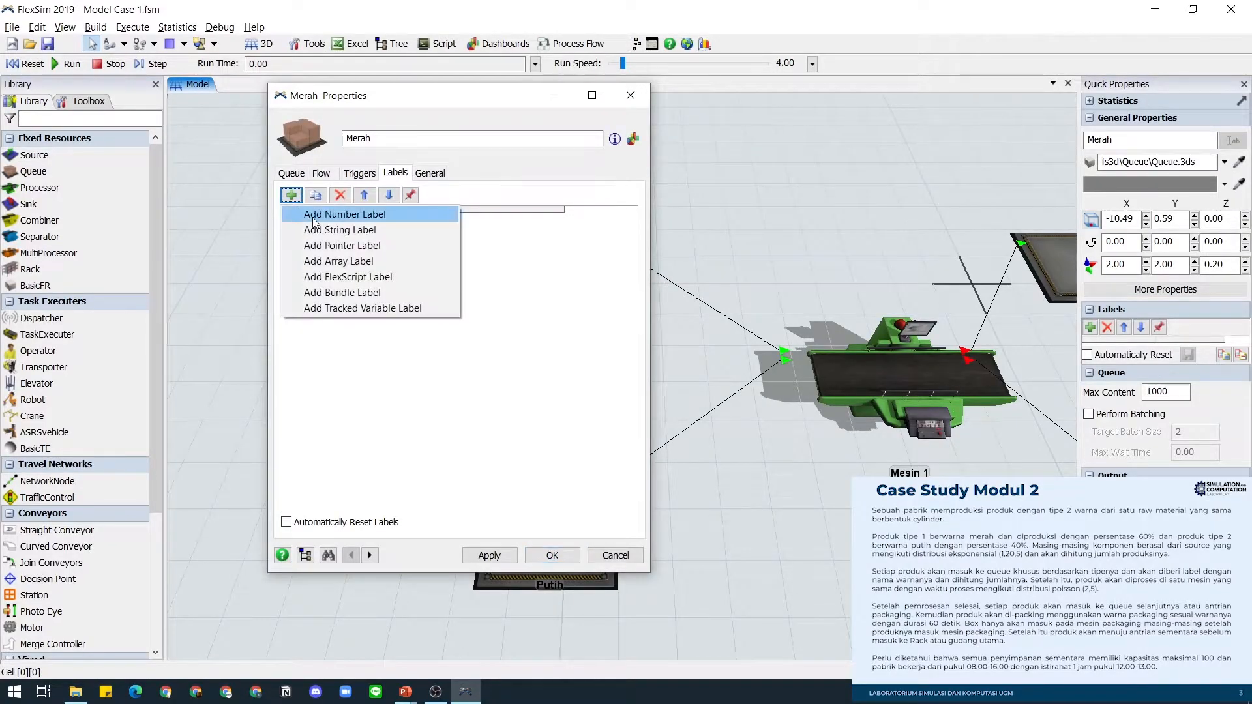
click(313, 216)
double_click(315, 219)
text(merah)
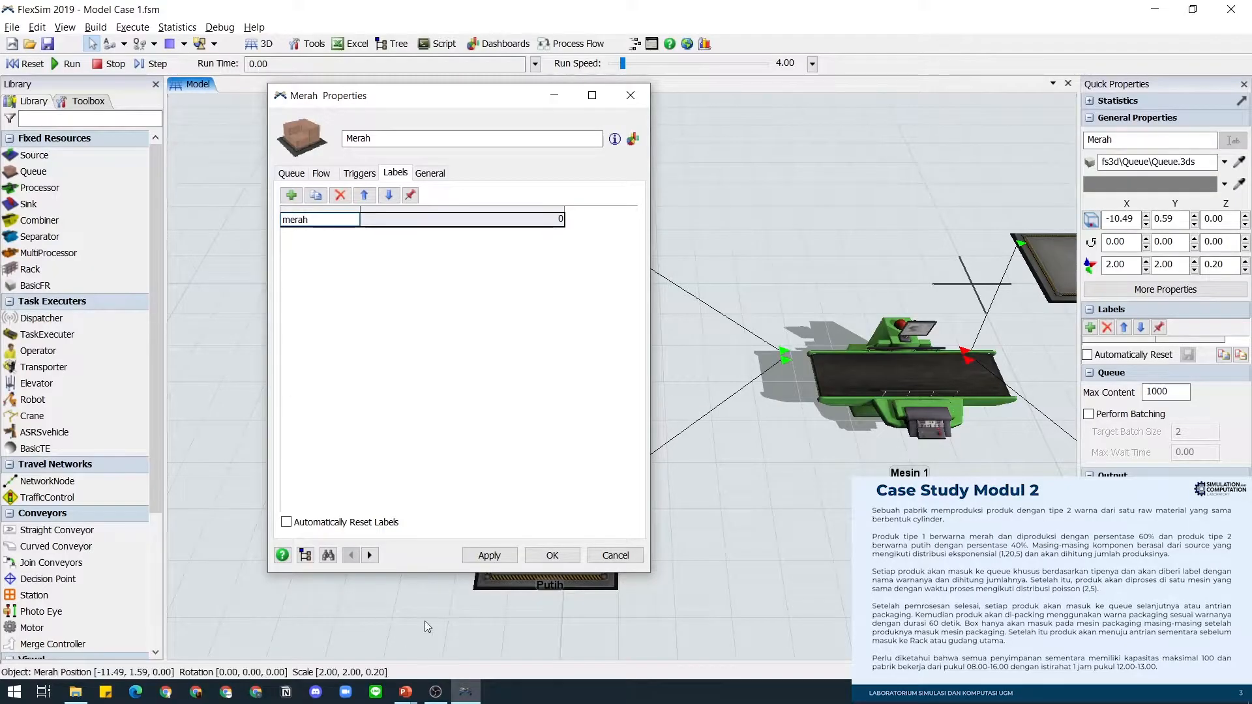
click(561, 550)
click(565, 551)
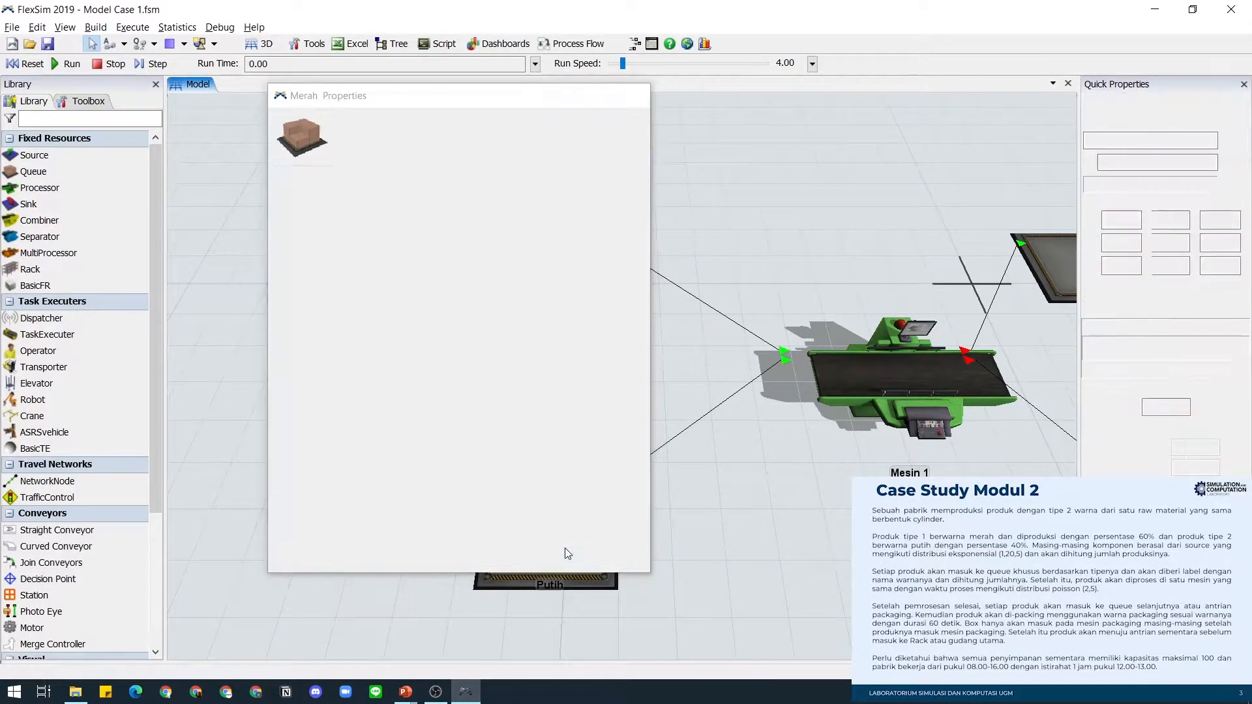
Step: Add a number label named putih to the Putih queue fed by Source1, and save its properties
double_click(550, 515)
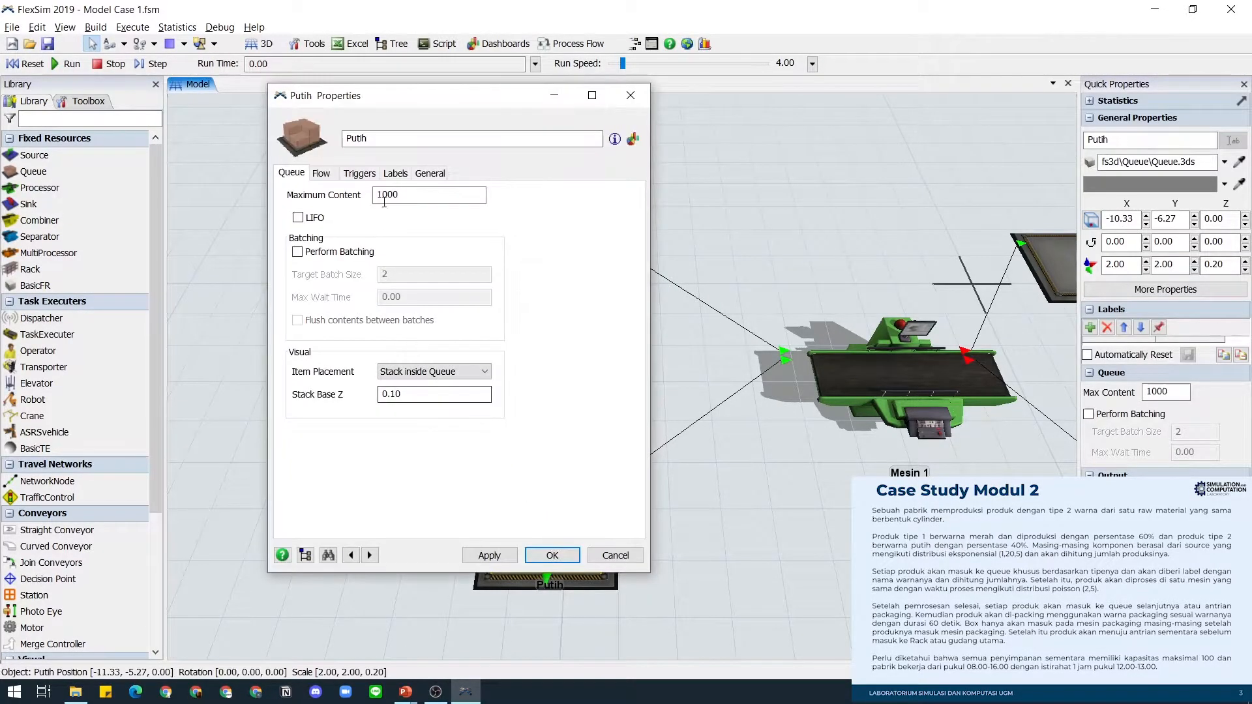
click(391, 173)
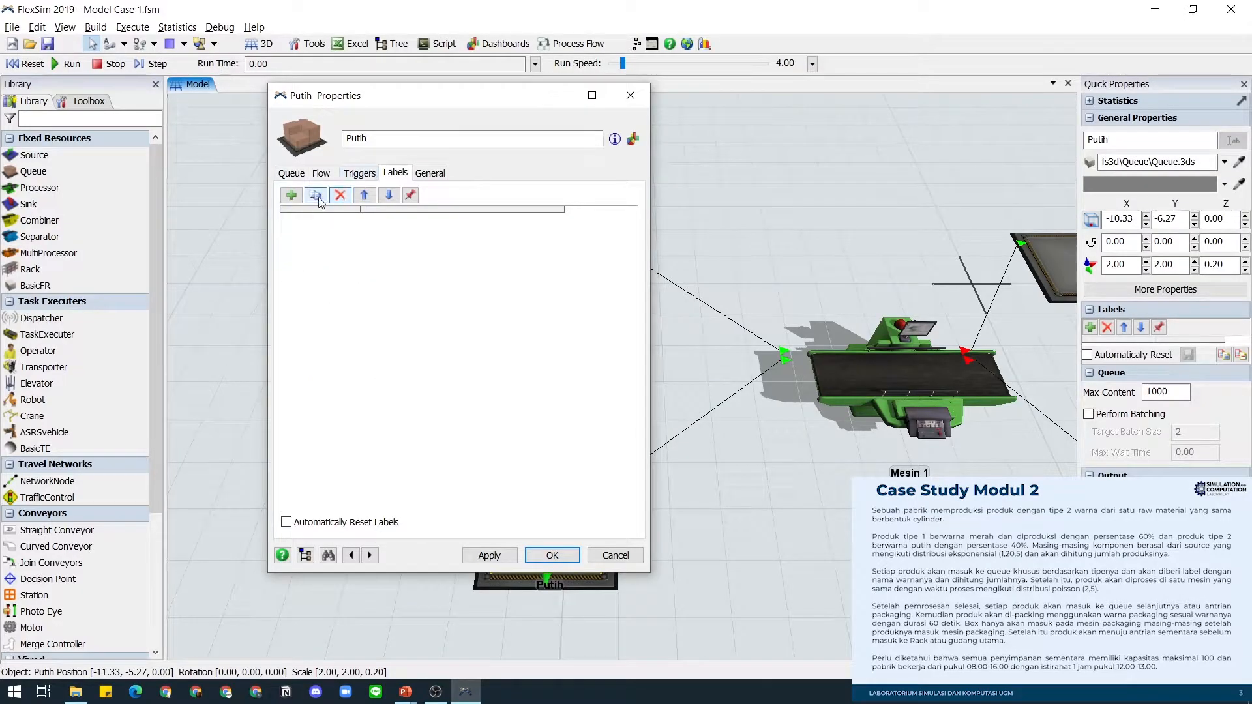
click(291, 195)
click(319, 215)
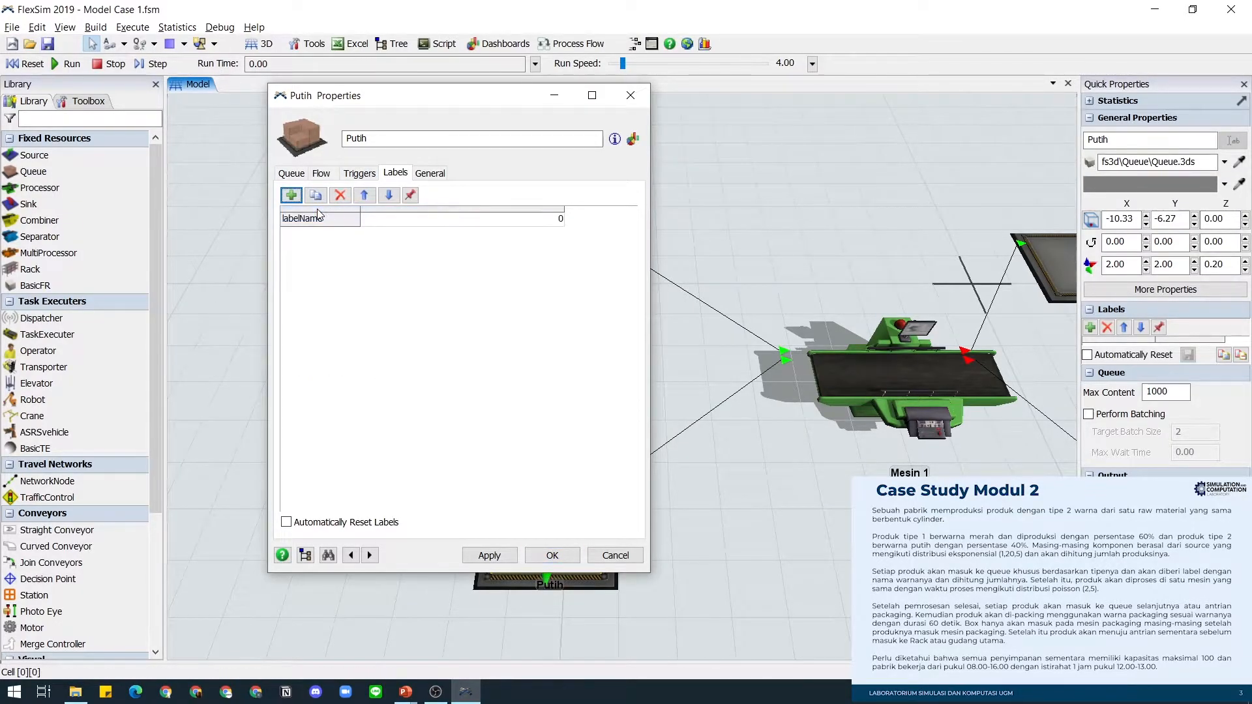
double_click(332, 218)
text(putih)
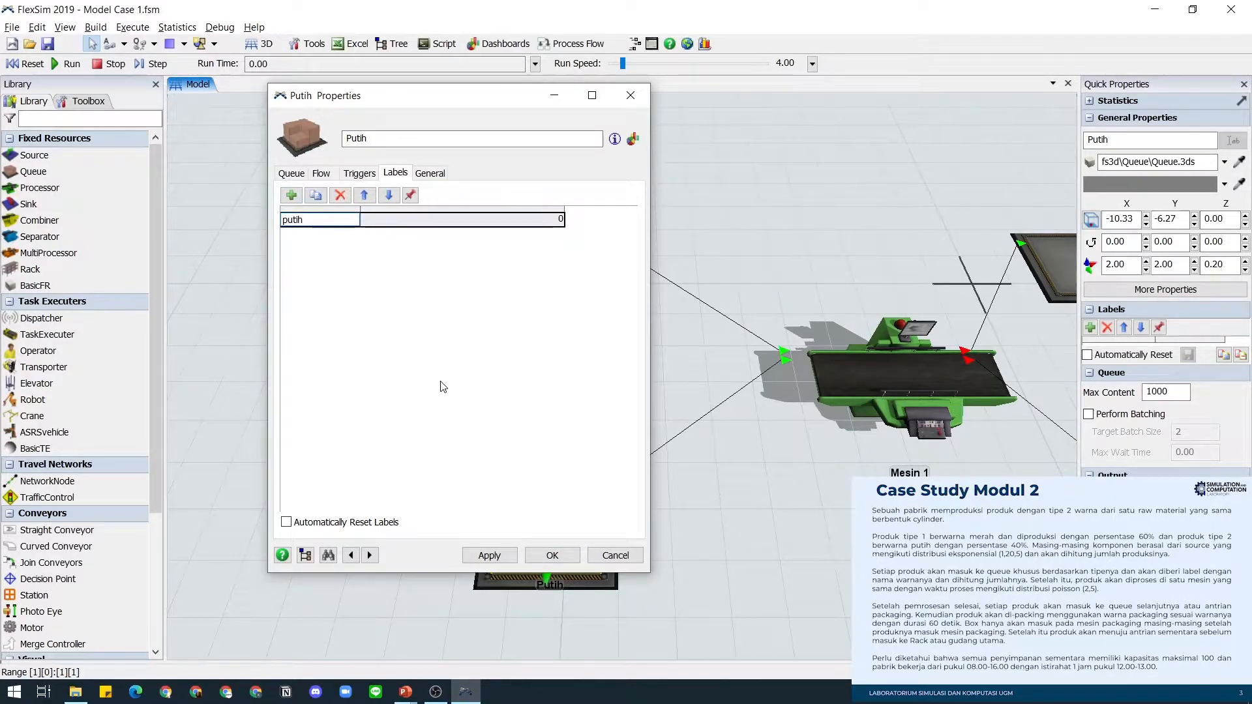
click(551, 554)
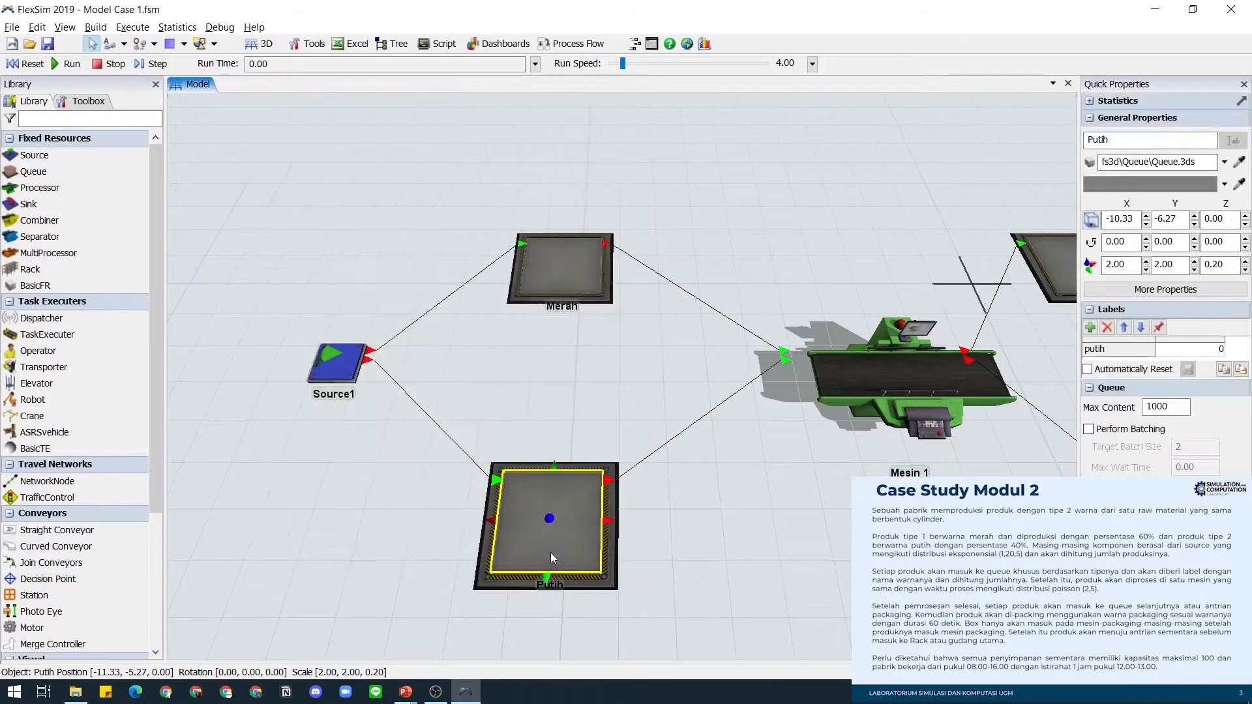
click(651, 414)
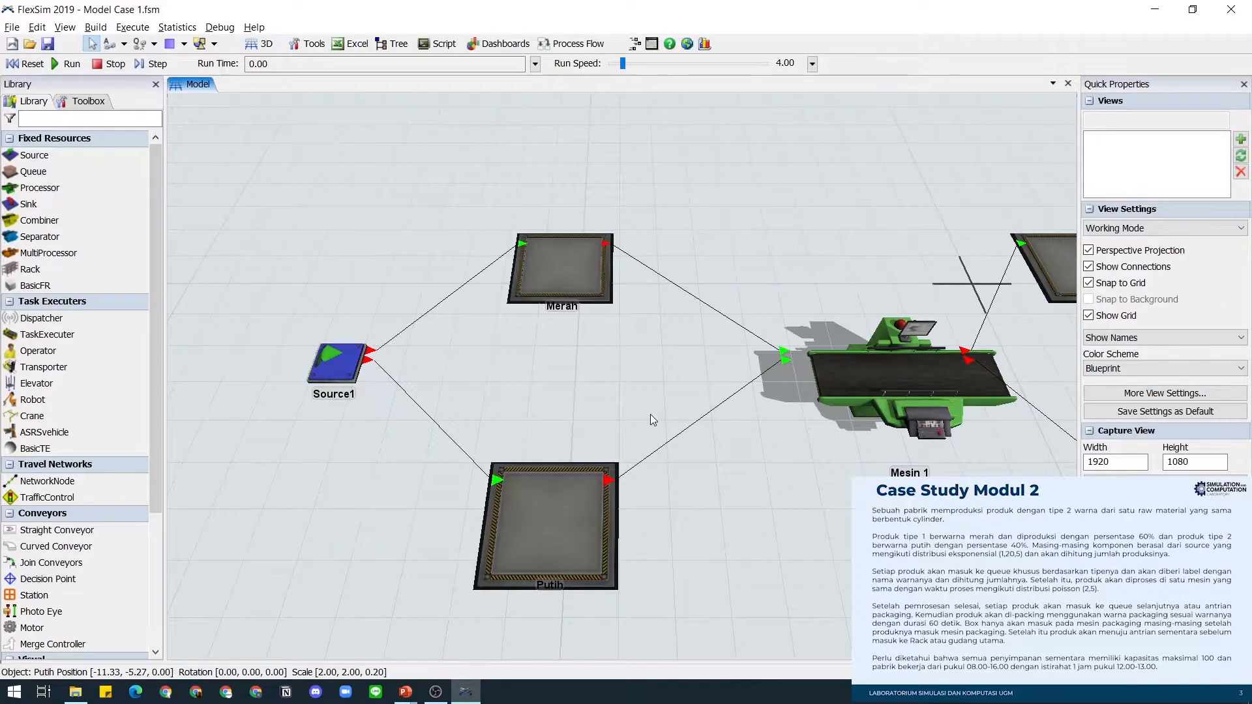
Step: Add an On Entry trigger with the Increment Value action to the Merah queue
double_click(572, 280)
click(359, 173)
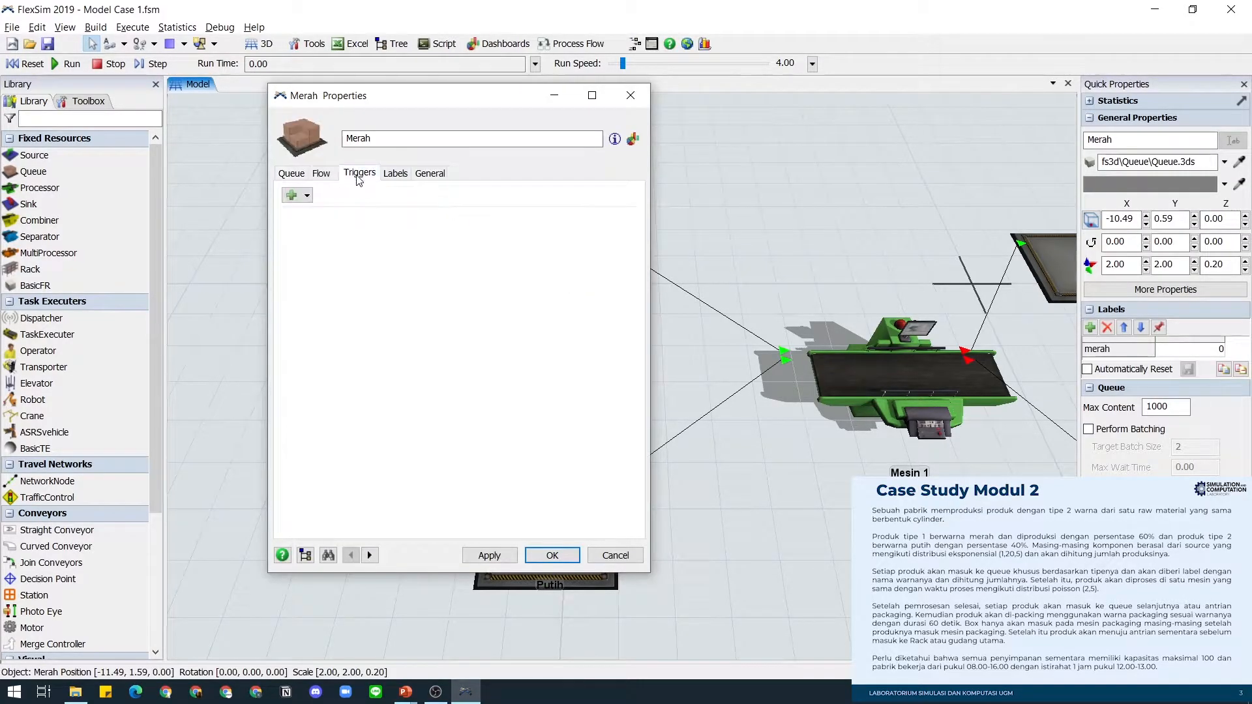
click(291, 195)
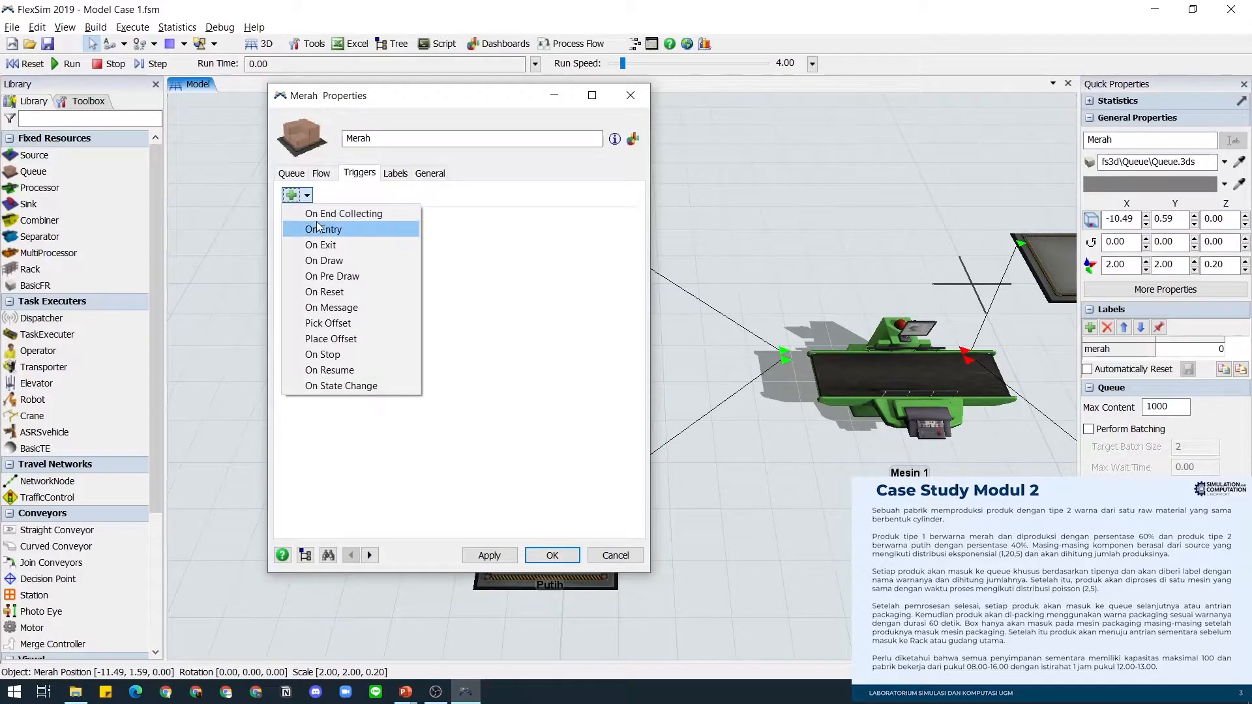
click(320, 229)
click(557, 223)
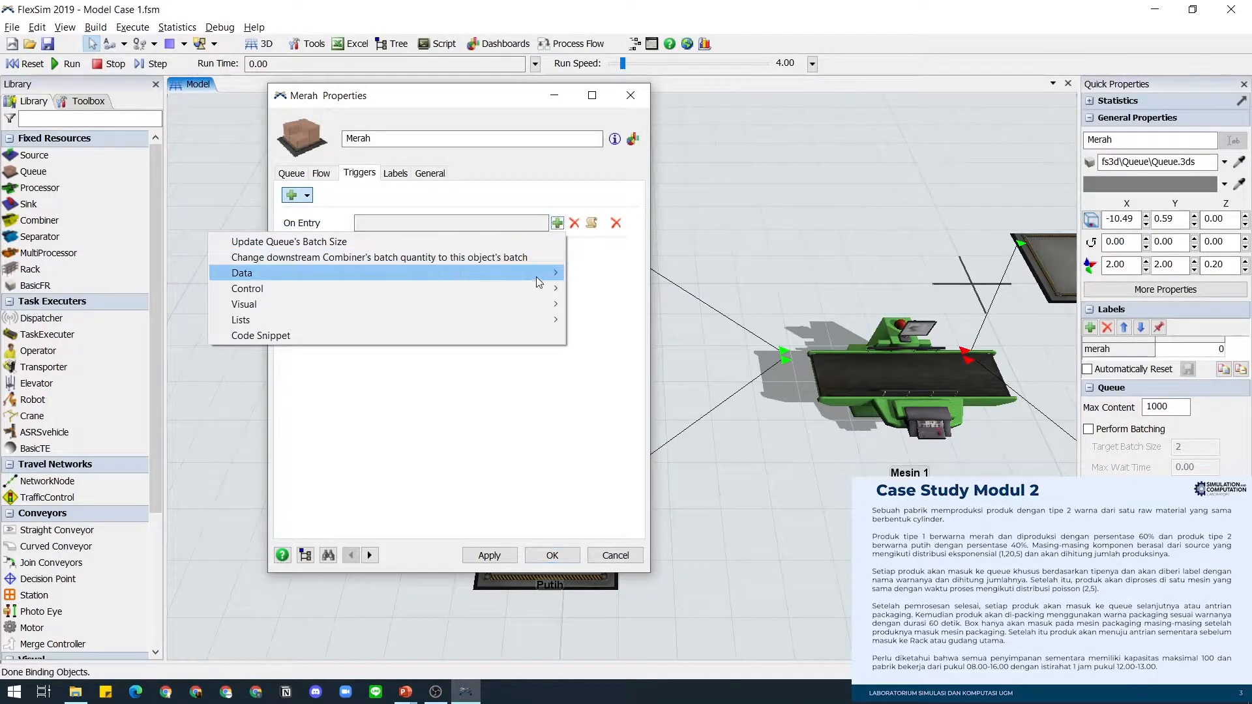
mouse_move(539, 282)
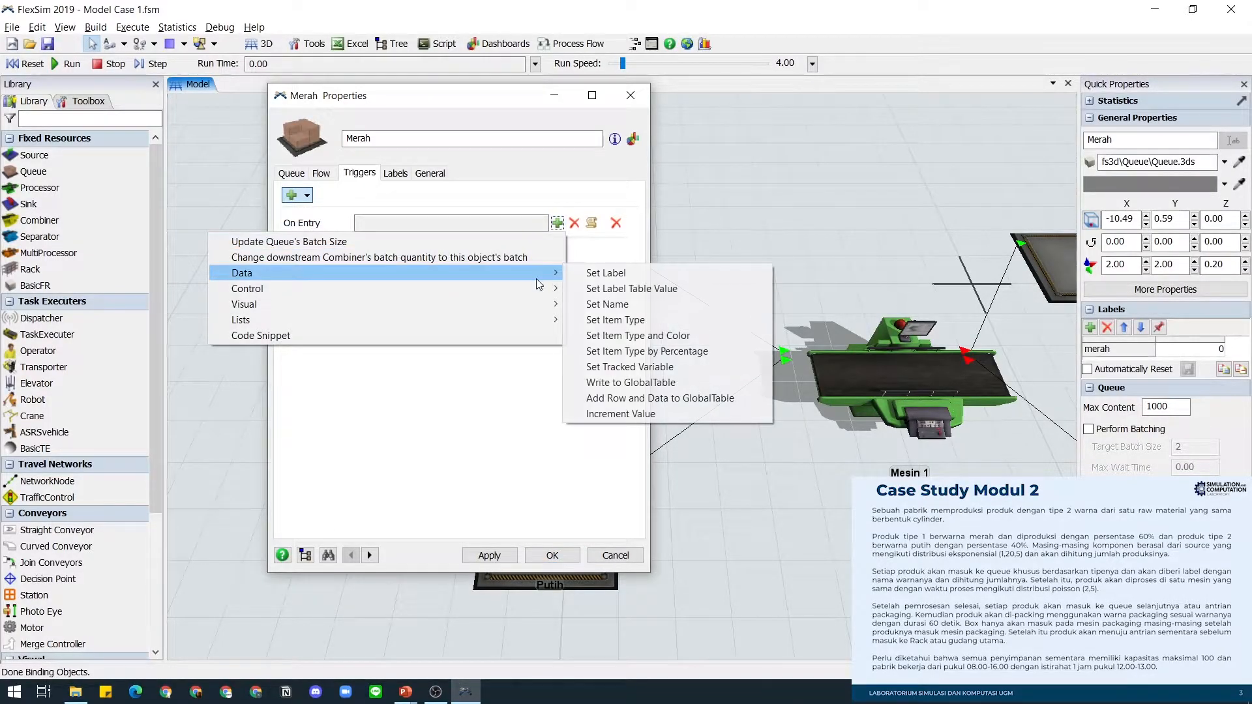
click(670, 420)
Step: Make Merah's entry trigger increment current.labels["merah"], and apply and close the queue's properties
click(590, 233)
mouse_move(559, 253)
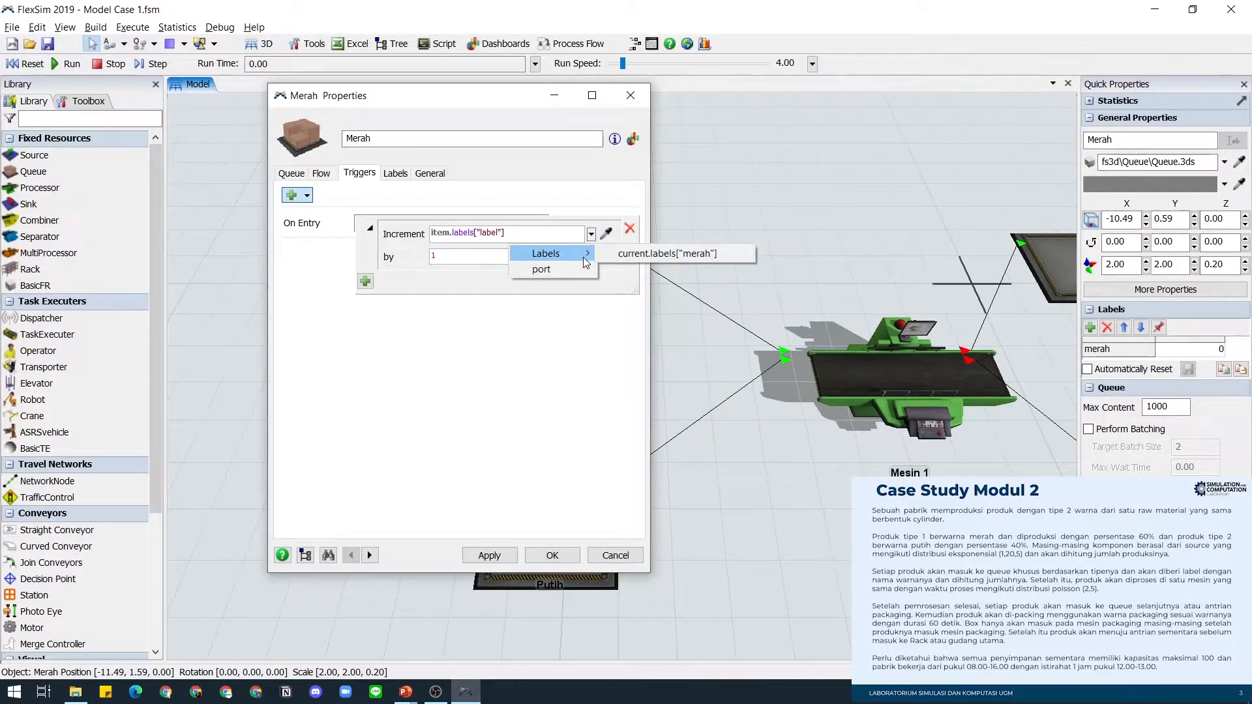
click(663, 254)
click(489, 555)
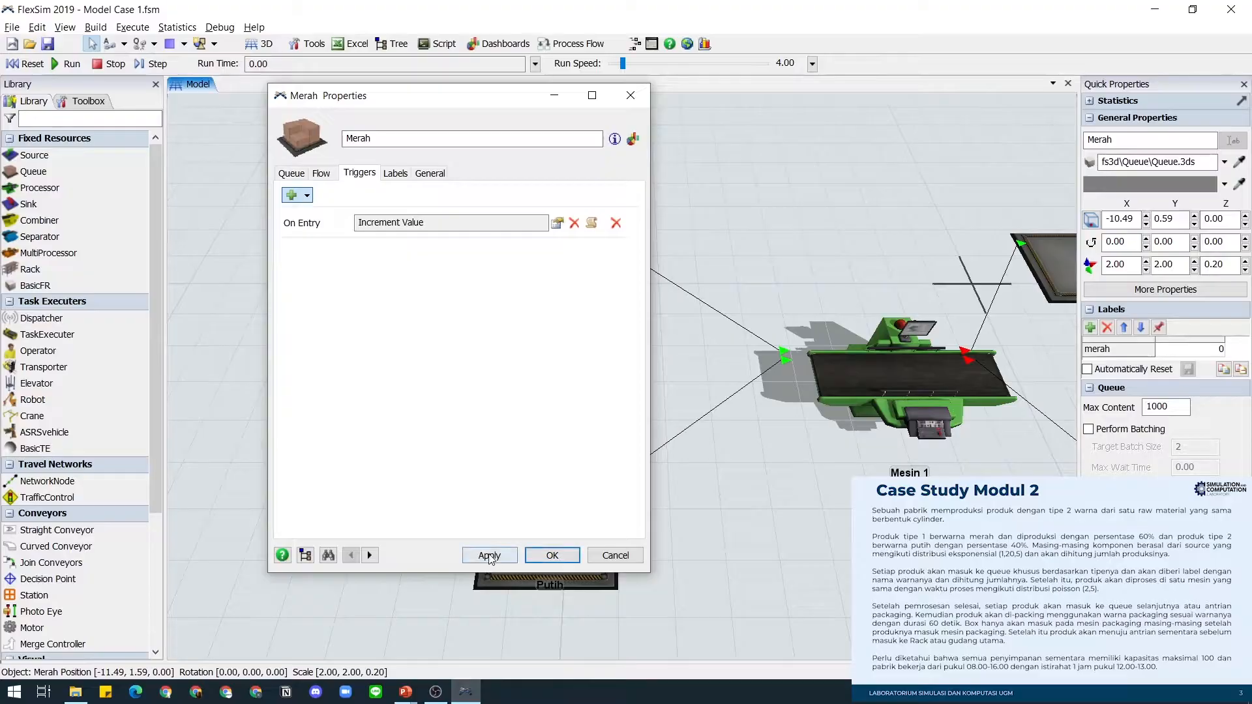
click(550, 554)
Step: Add an On Entry trigger with the Increment Value action to the Putih queue
click(579, 504)
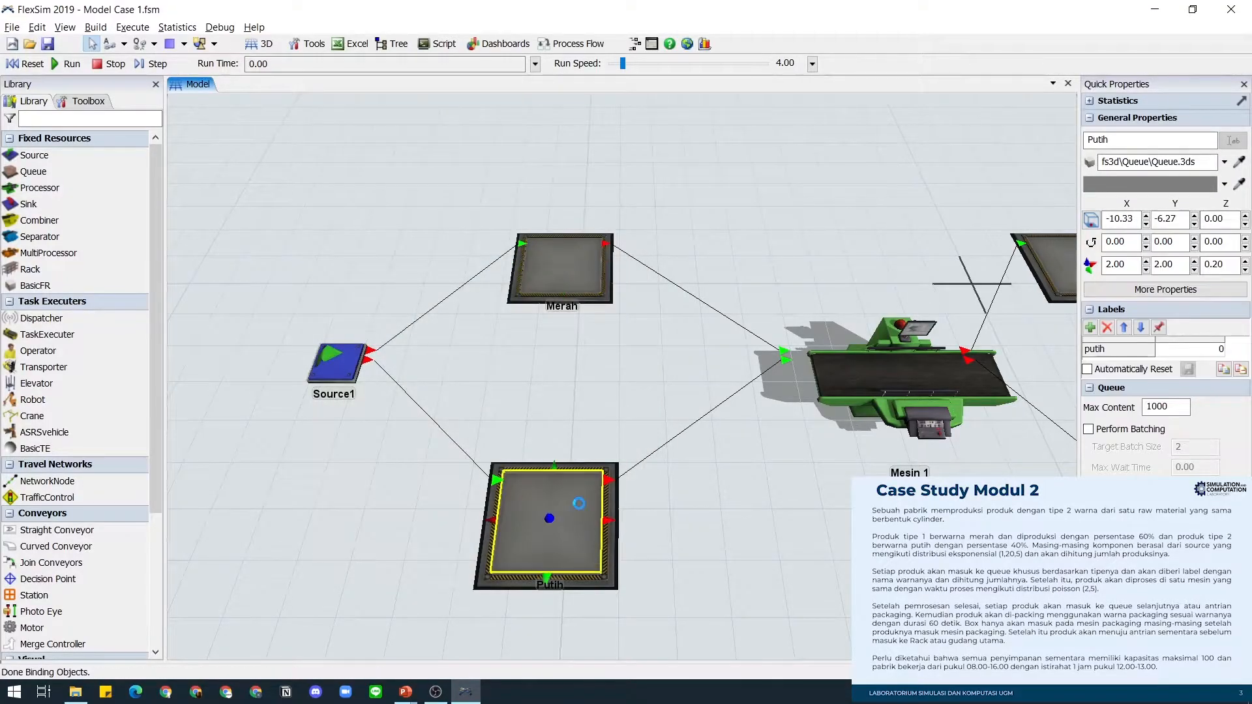
click(359, 173)
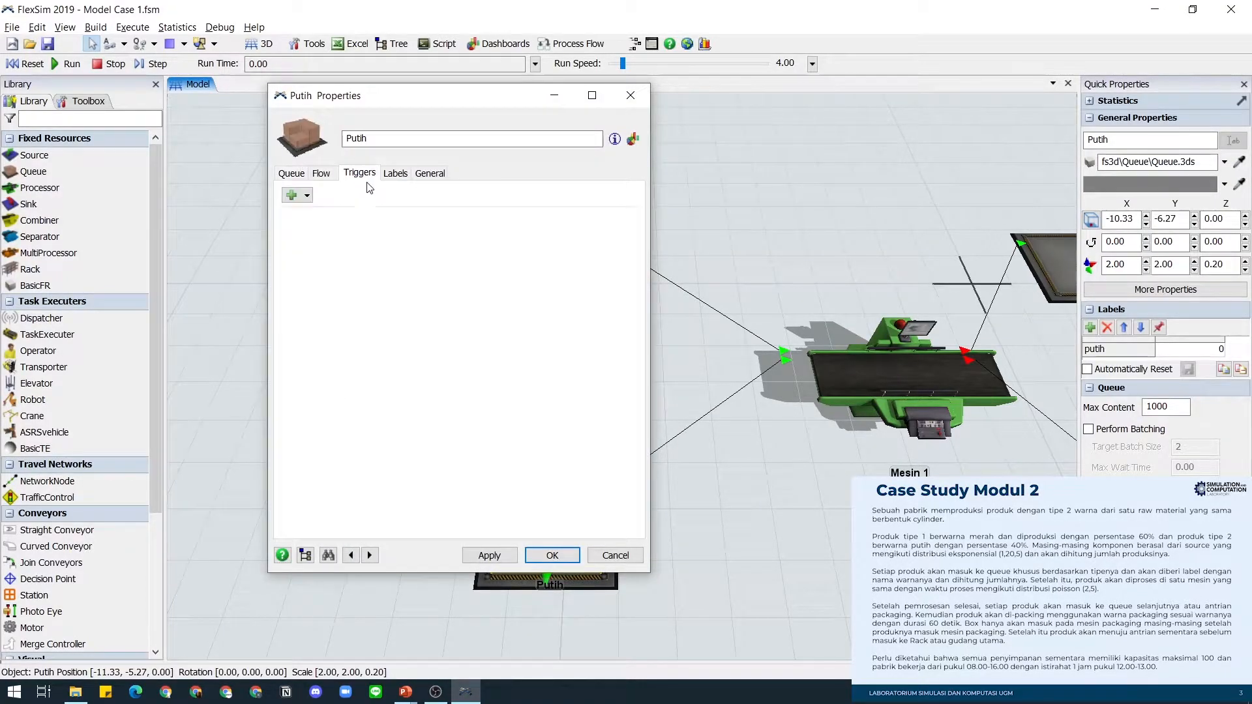
click(307, 196)
click(329, 230)
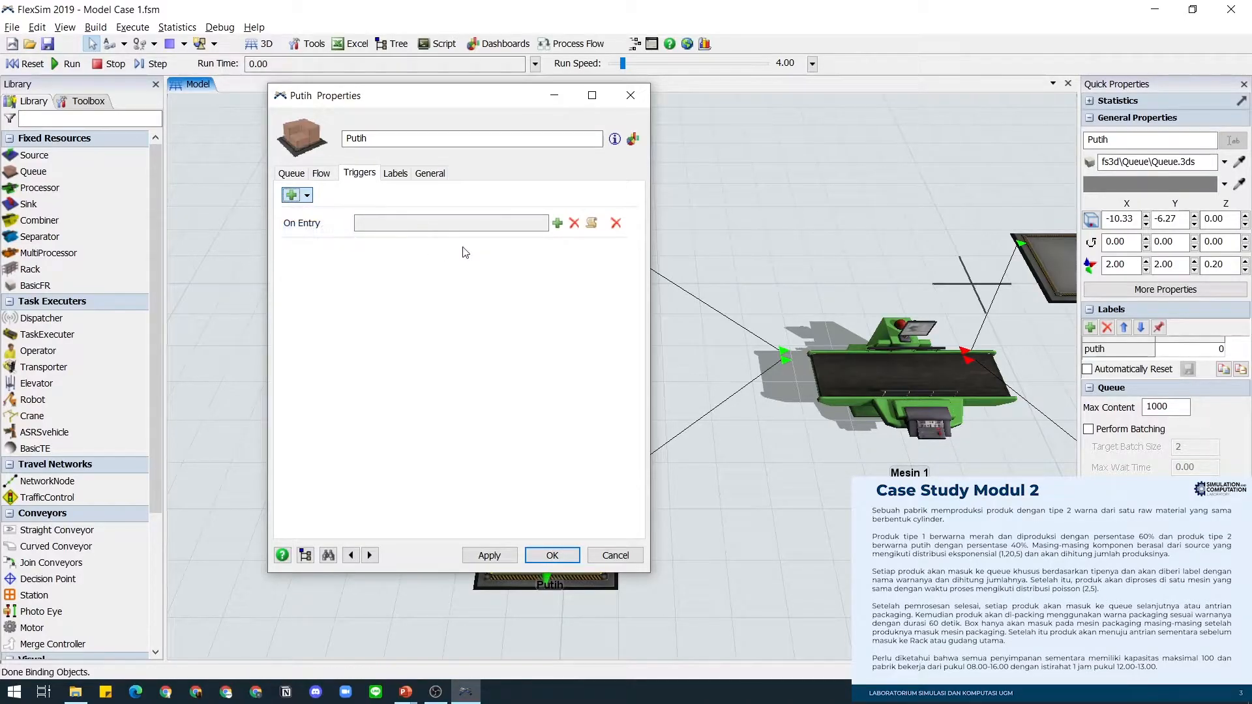
click(557, 223)
mouse_move(533, 287)
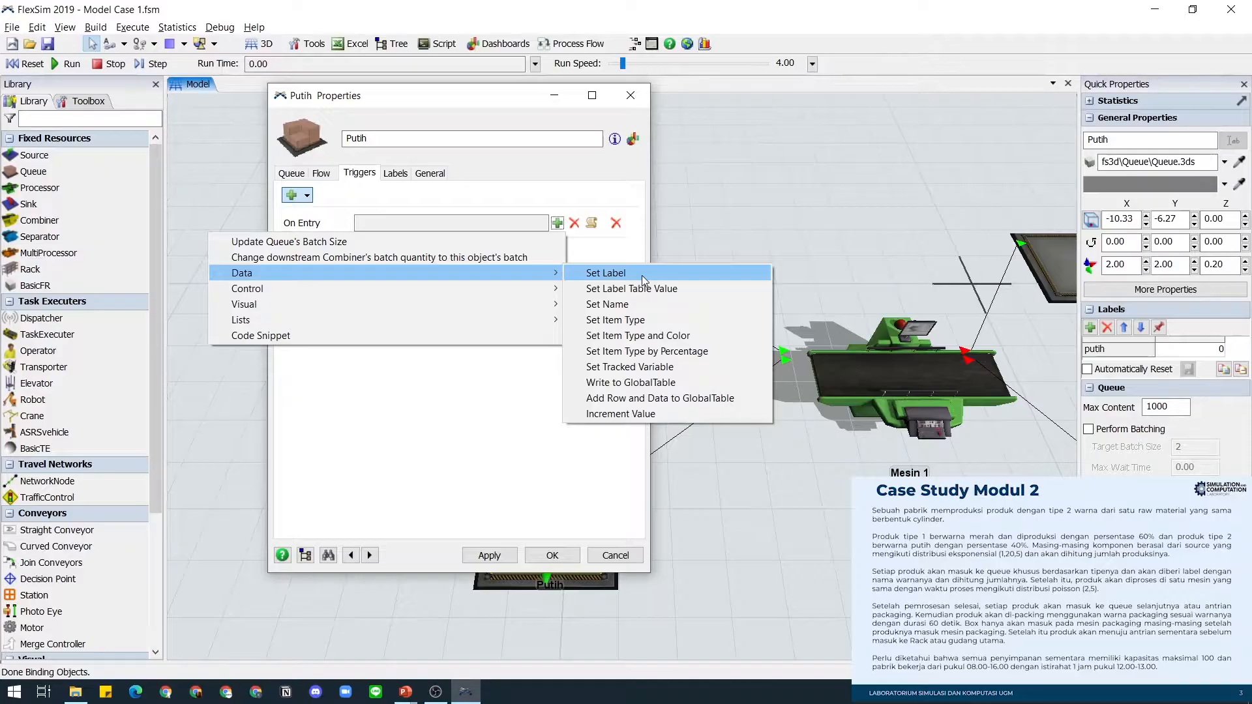
click(667, 414)
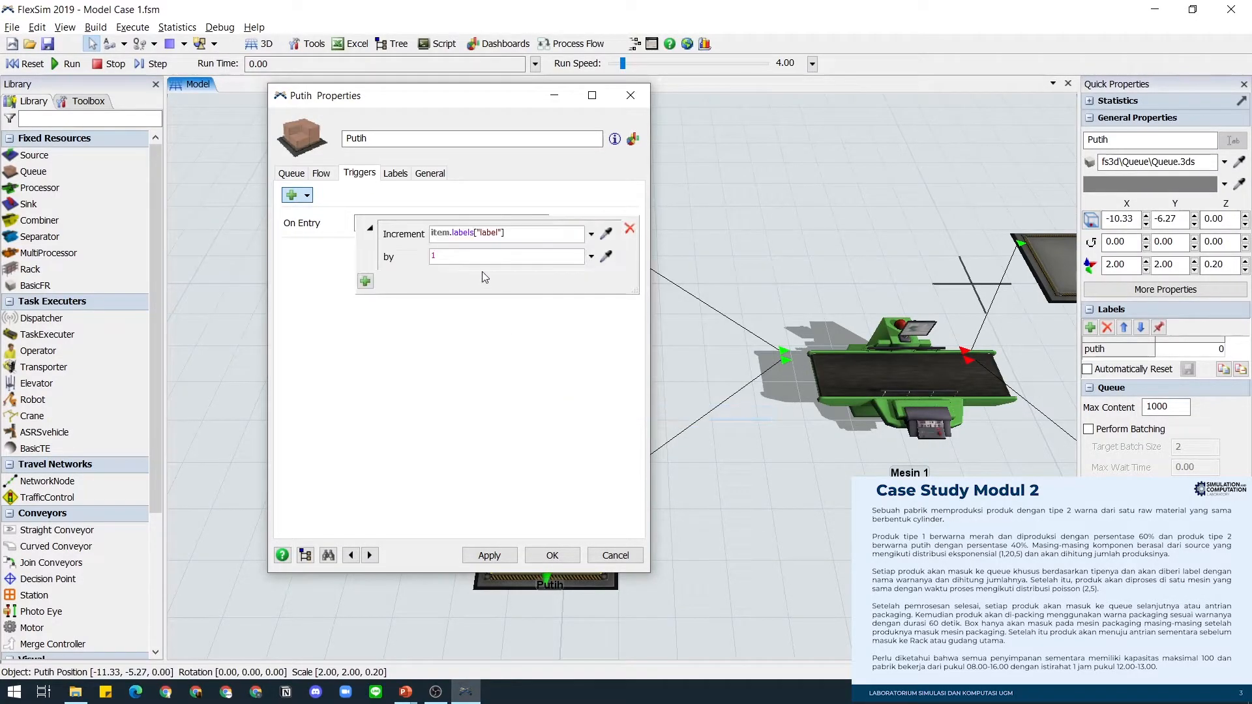
Step: Make Putih's entry trigger increment the queue's putih label, and apply and close its properties
click(591, 234)
mouse_move(551, 254)
click(647, 259)
click(568, 418)
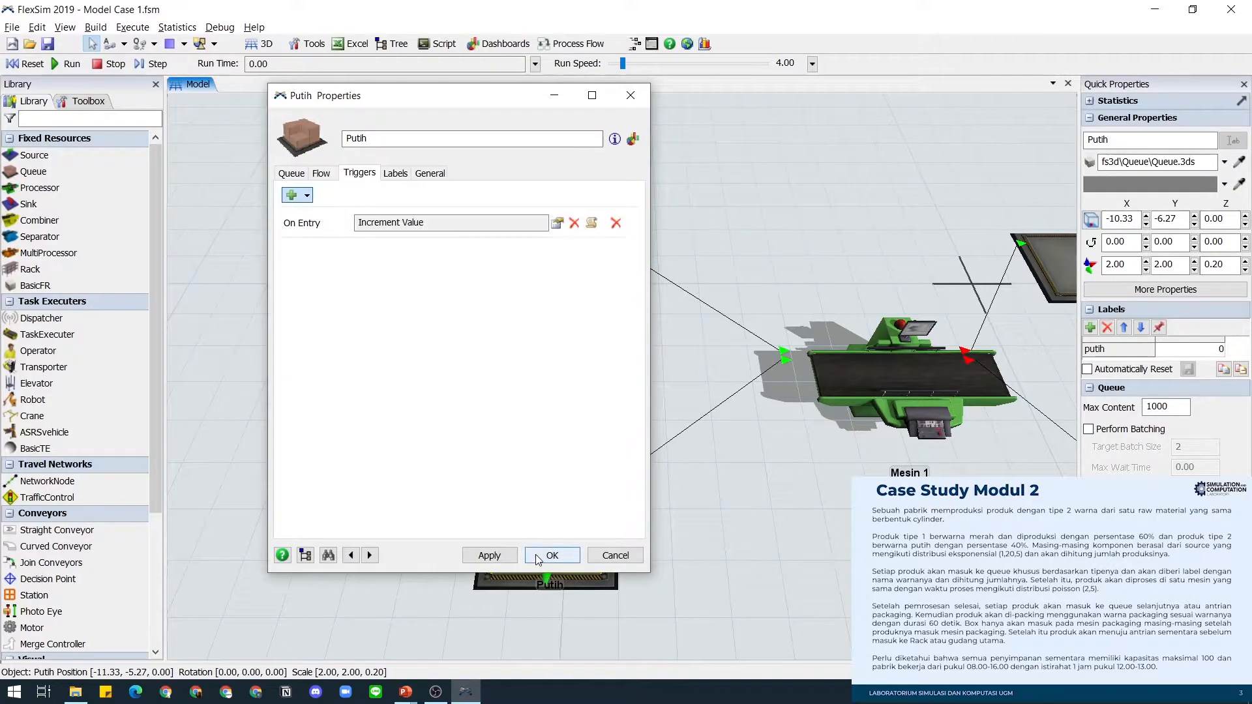
click(510, 557)
click(547, 554)
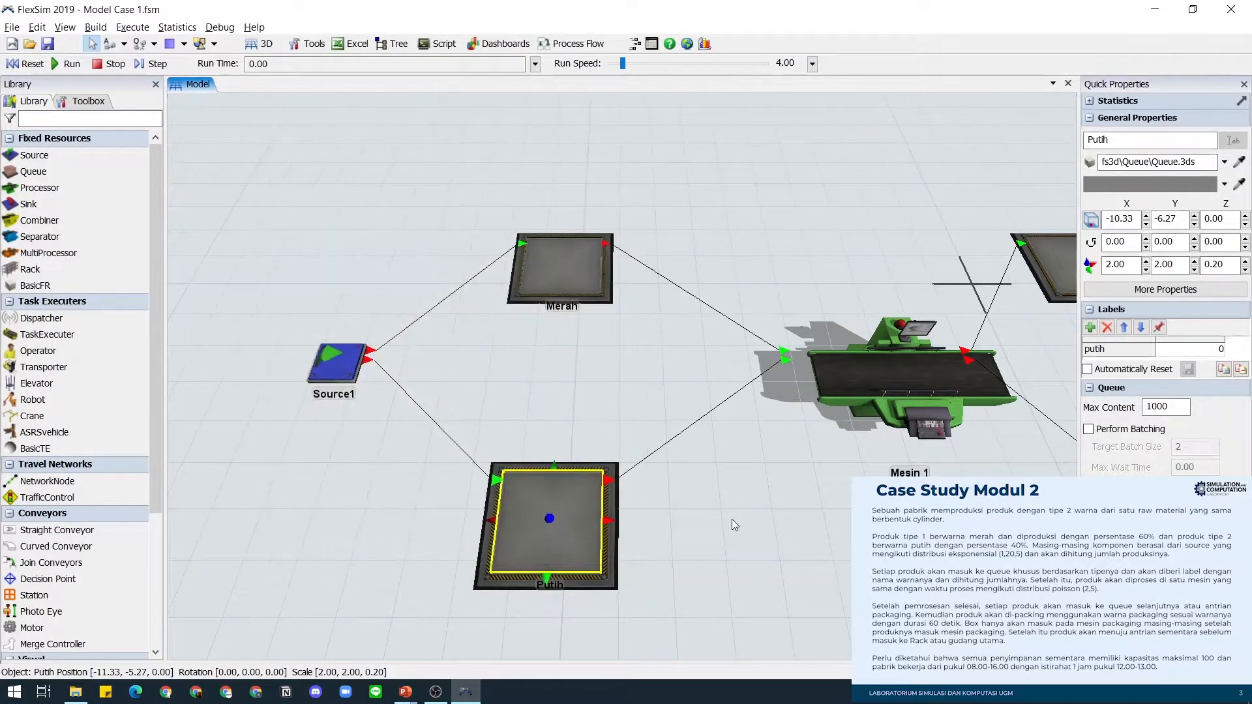
Step: Set Mesin 1's Send To Port rule to Port By Case, using item.Type as the case function
drag(758, 531, 426, 478)
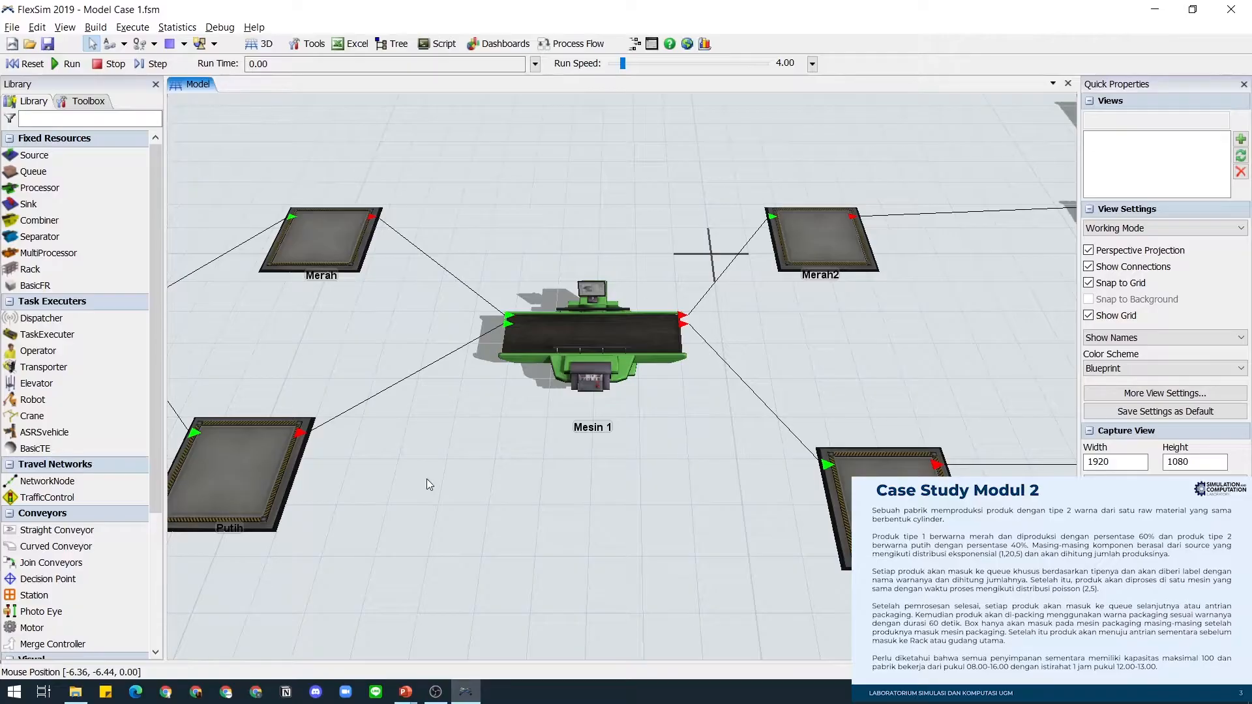
drag(590, 488, 495, 505)
double_click(511, 351)
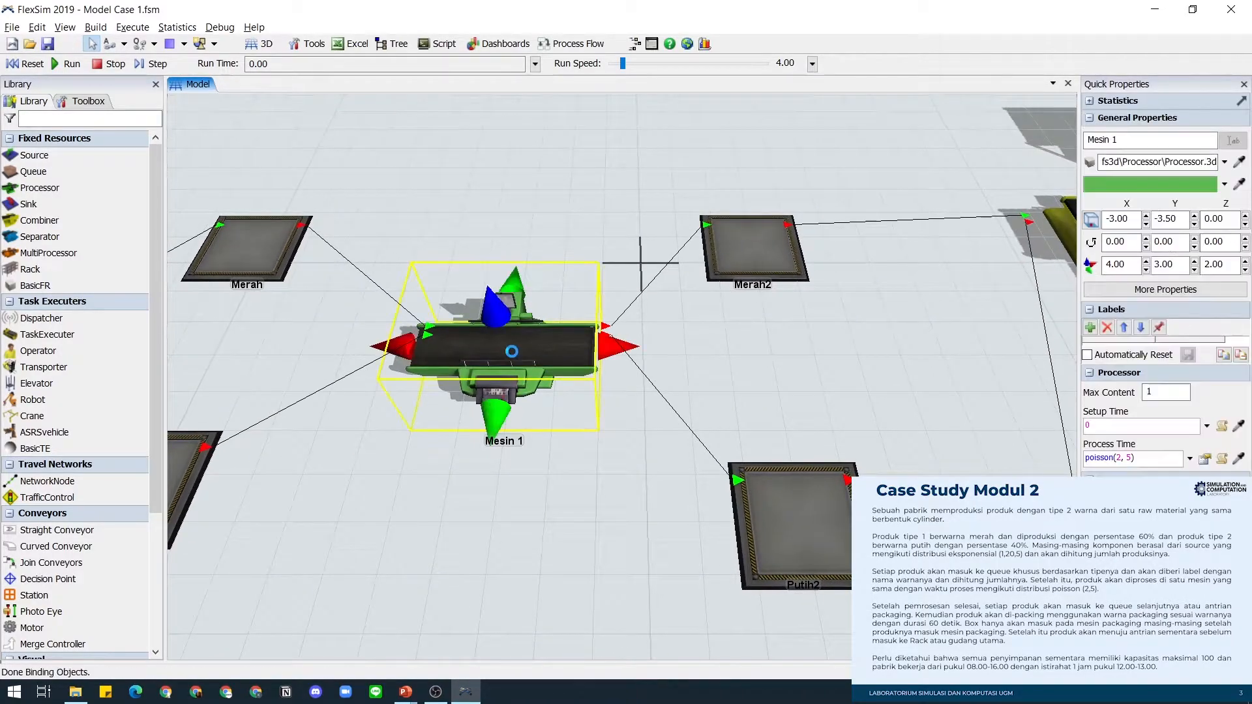
click(390, 172)
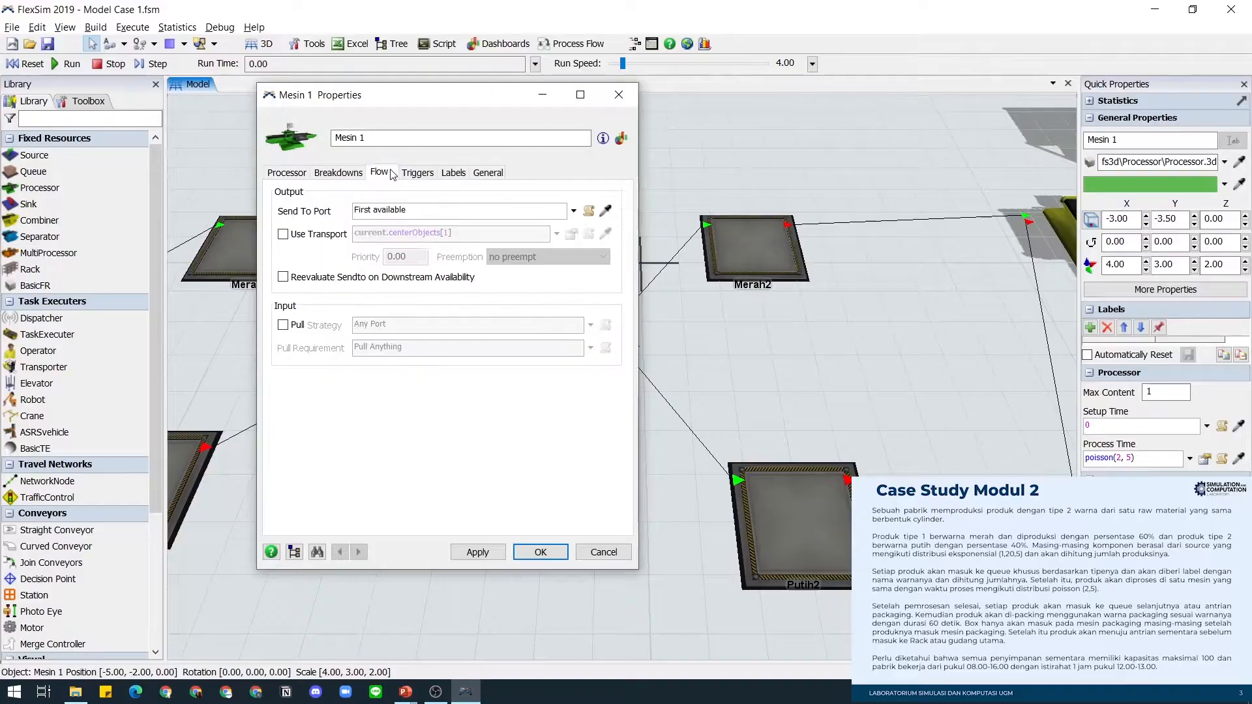
click(573, 211)
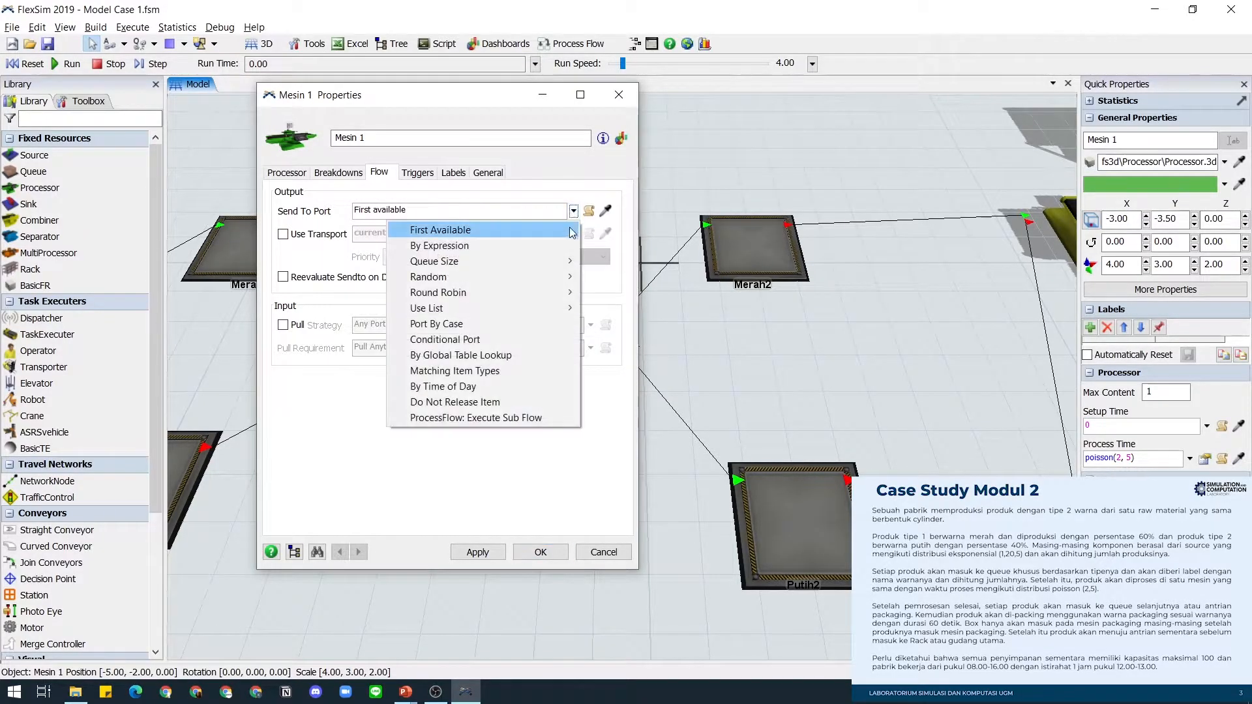
click(546, 324)
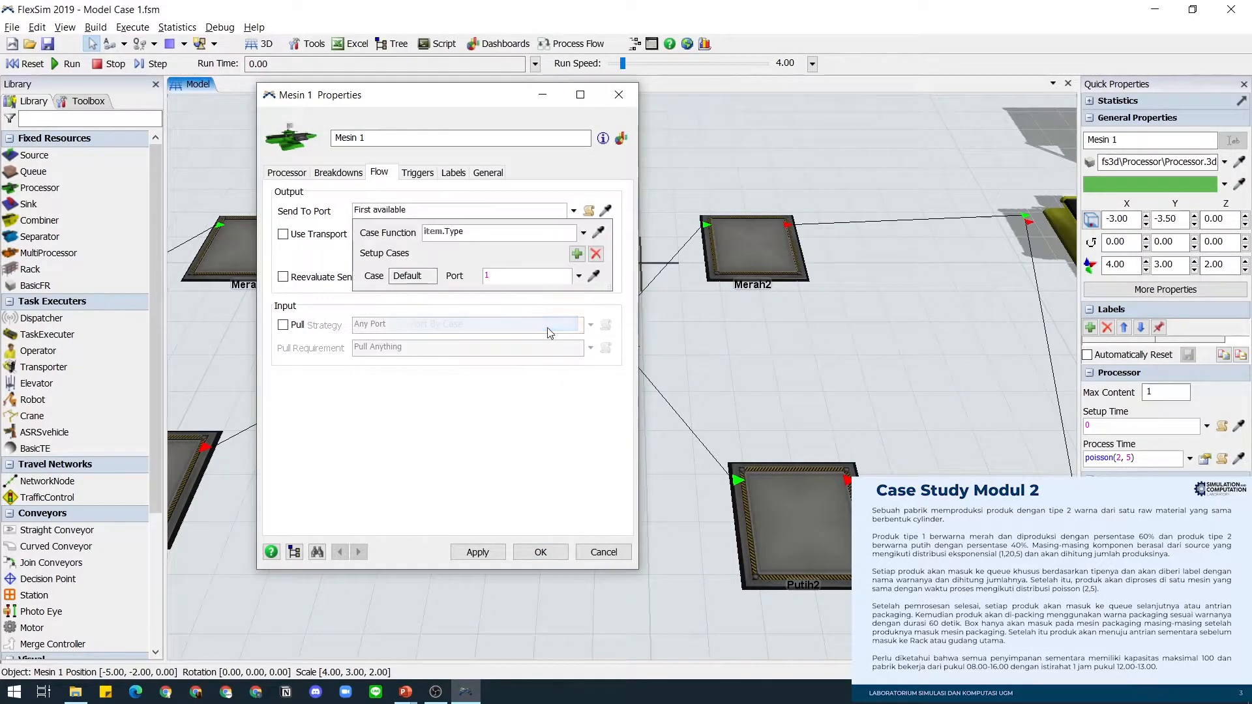
Step: Add case 1 with port 1 to Mesin 1's routing, set the default case to port 2, and apply and close the properties
click(577, 254)
click(516, 277)
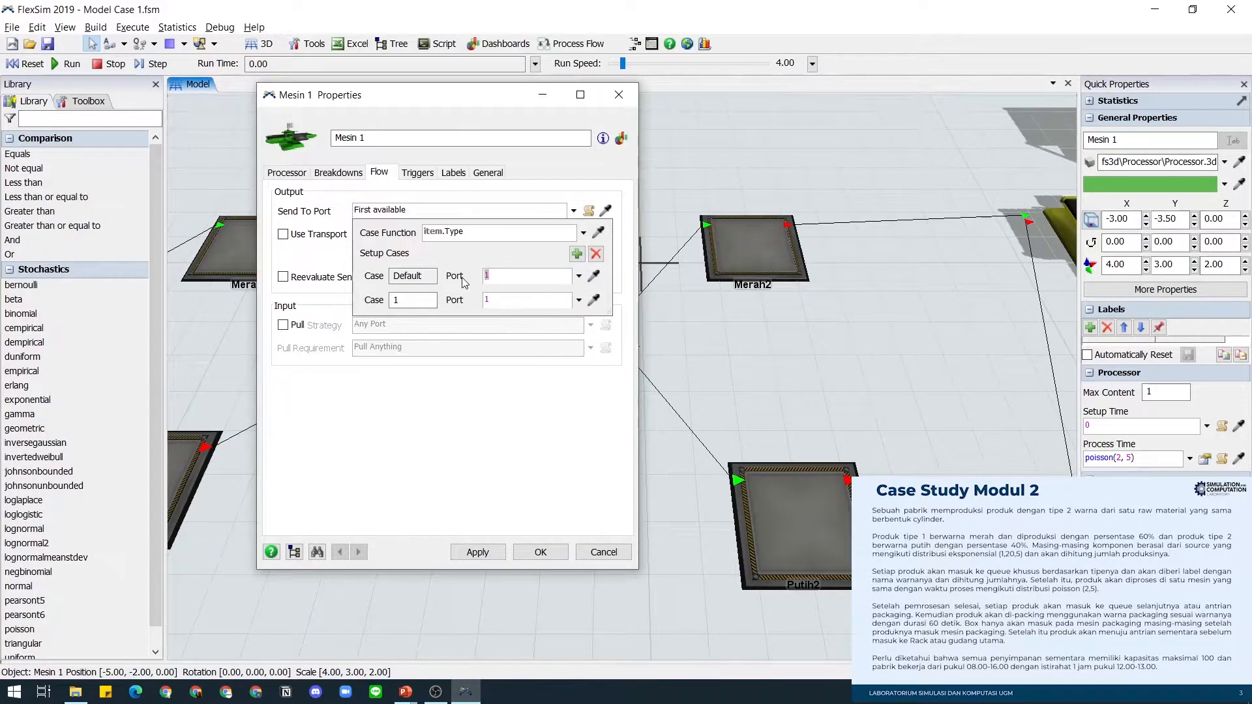
click(478, 552)
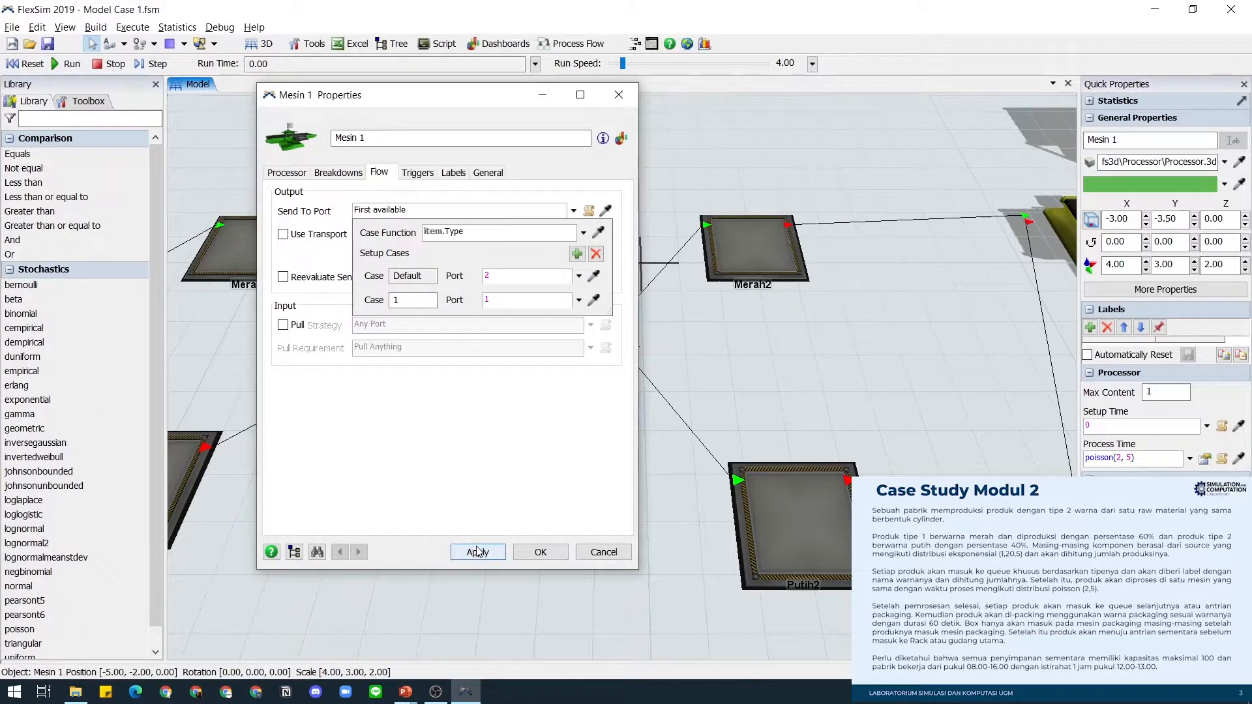
click(541, 552)
Step: Examine the packaging section, especially how Merah2 and Queue1 feed into Mesin Packaging Merah
drag(697, 408, 487, 359)
scroll(629, 362, down, 4)
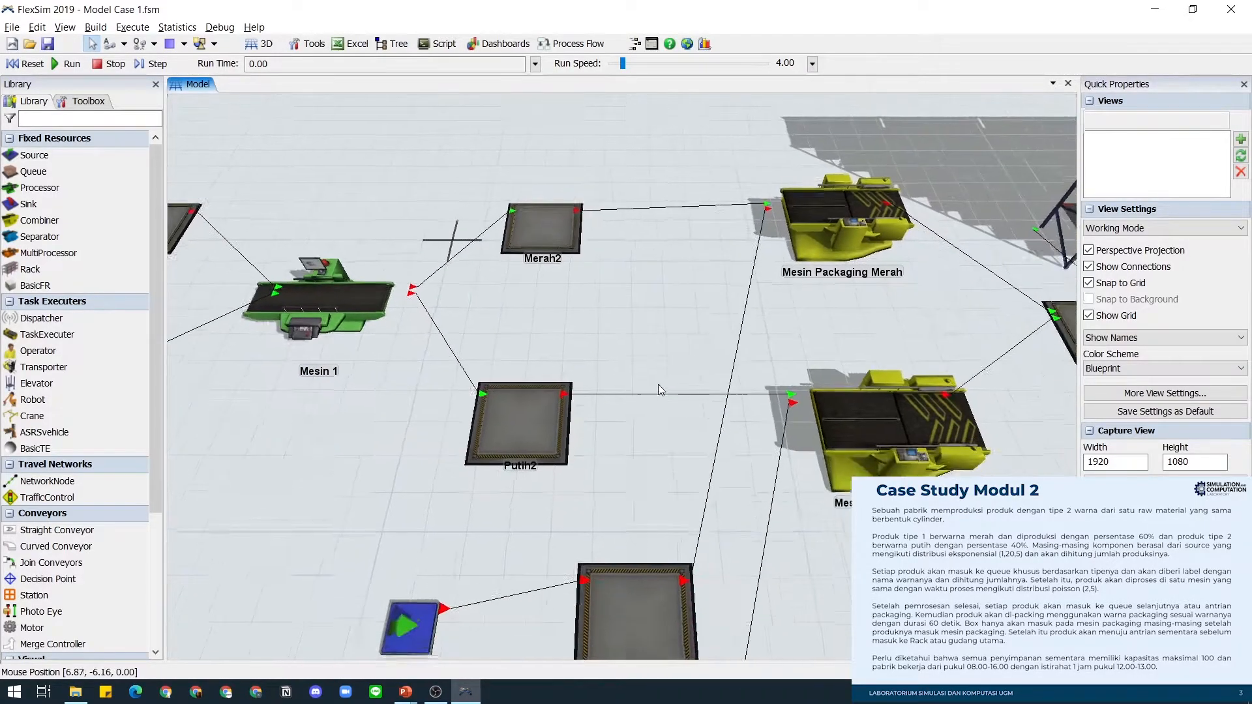
drag(661, 406, 633, 337)
scroll(633, 336, down, 3)
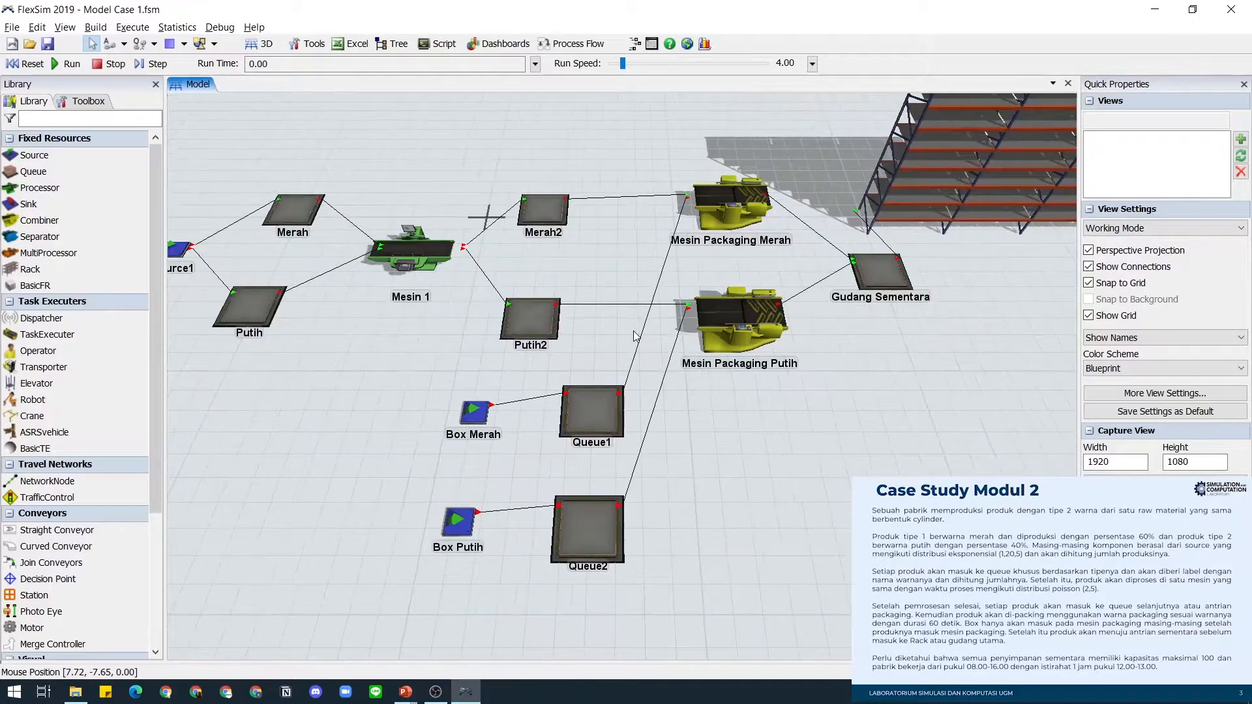
scroll(633, 337, up, 3)
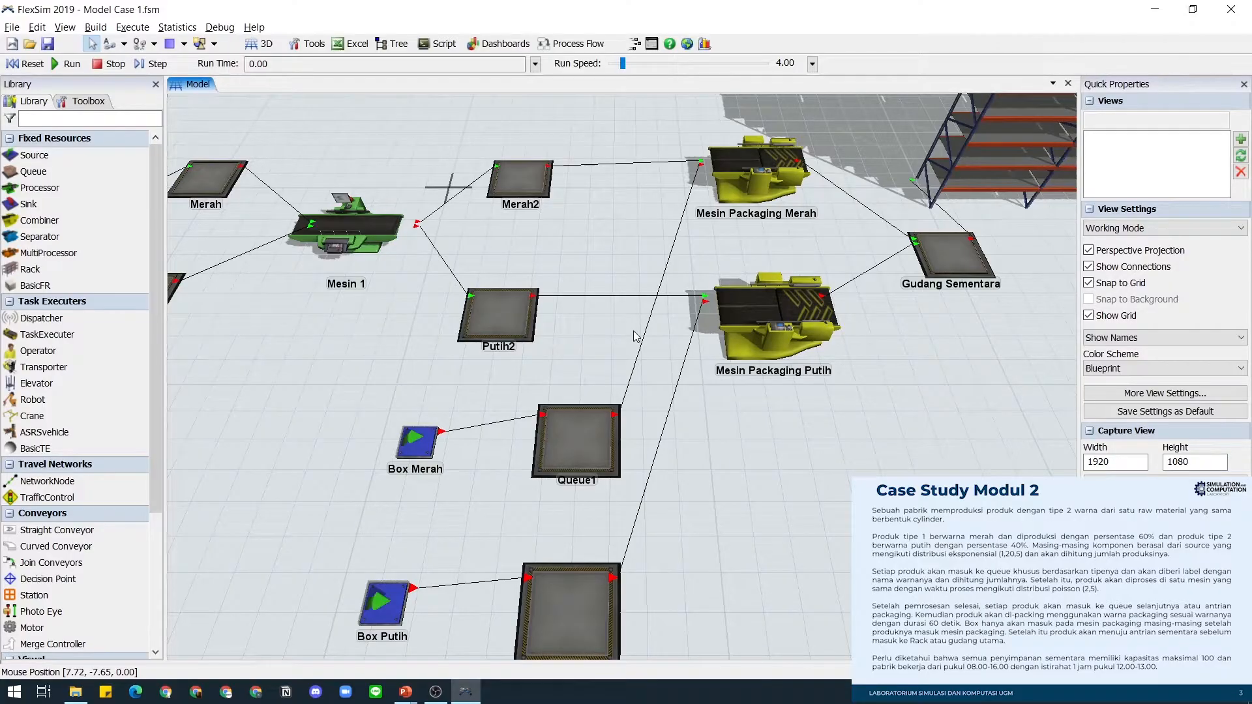
scroll(656, 344, down, 2)
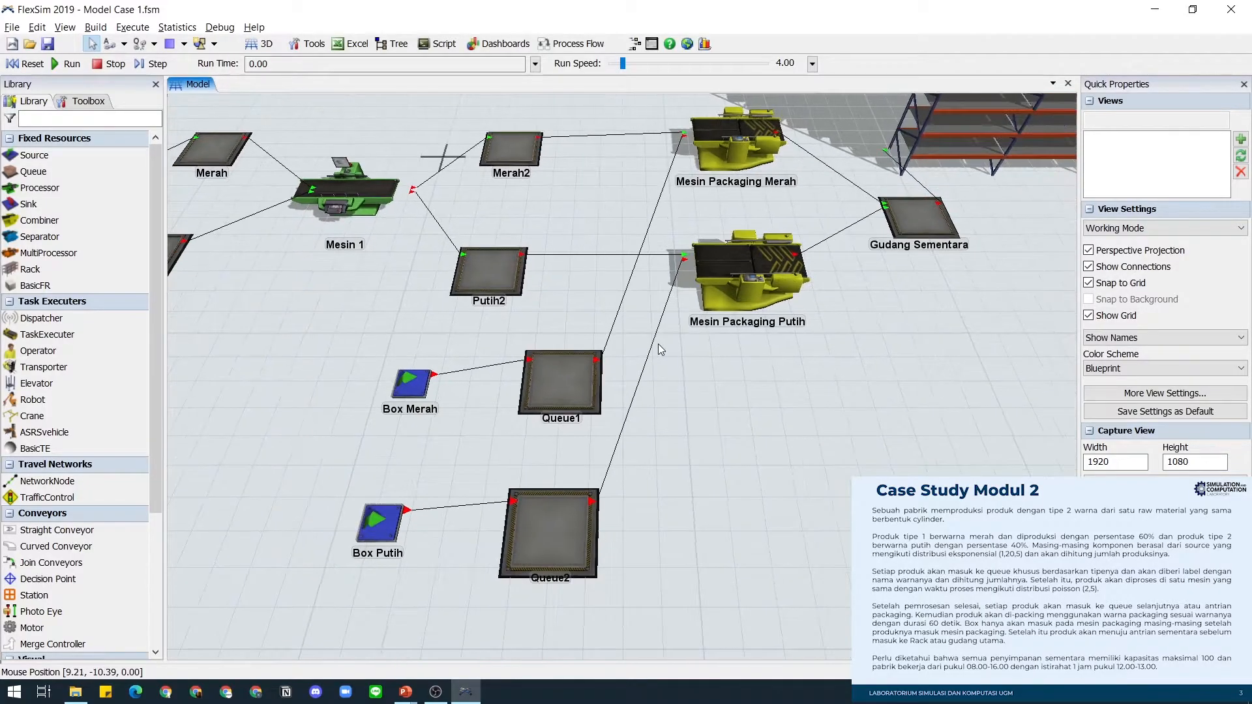
click(518, 155)
click(730, 154)
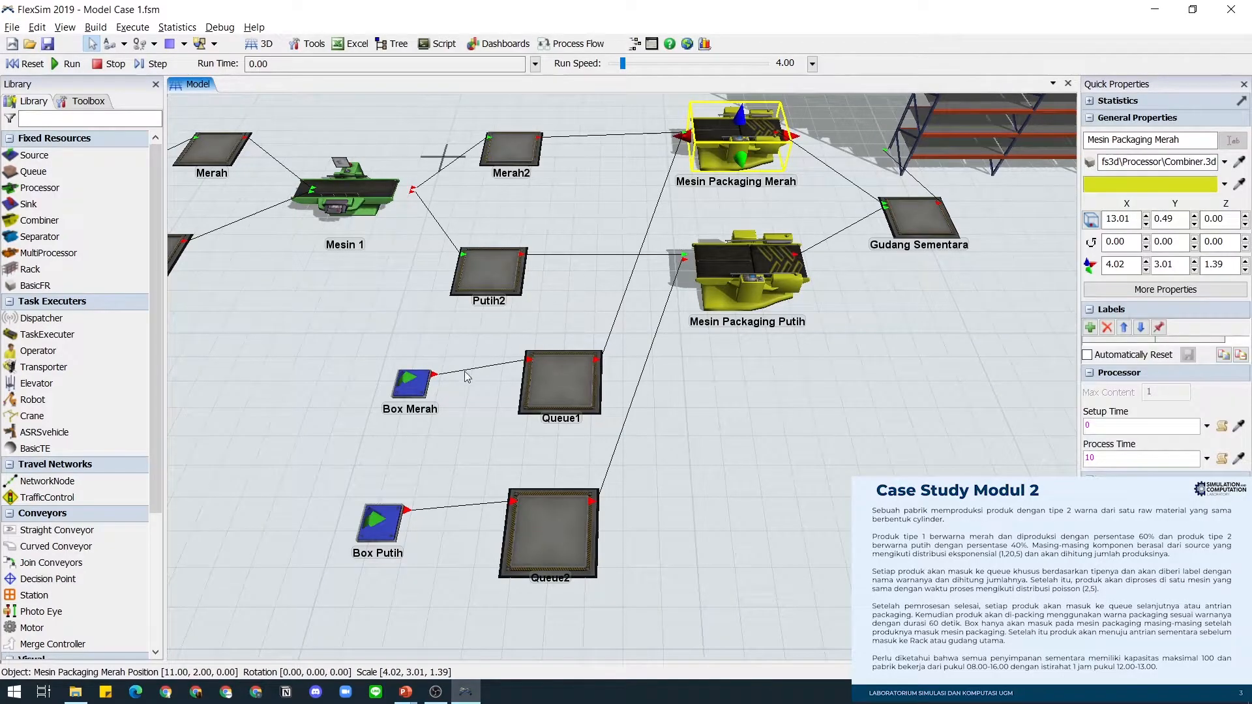
click(561, 382)
click(724, 157)
click(621, 272)
Step: Add an On Exit trigger with the Close and Open Ports action to Queue1
double_click(547, 383)
click(358, 174)
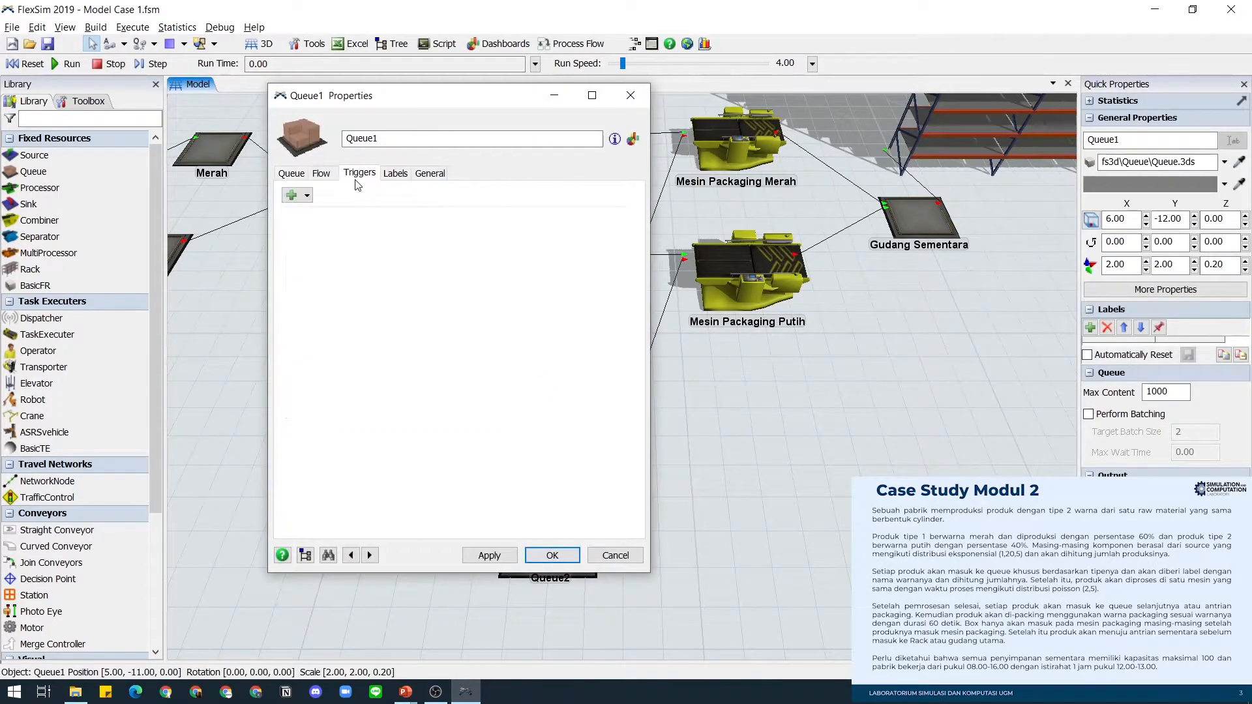
click(305, 195)
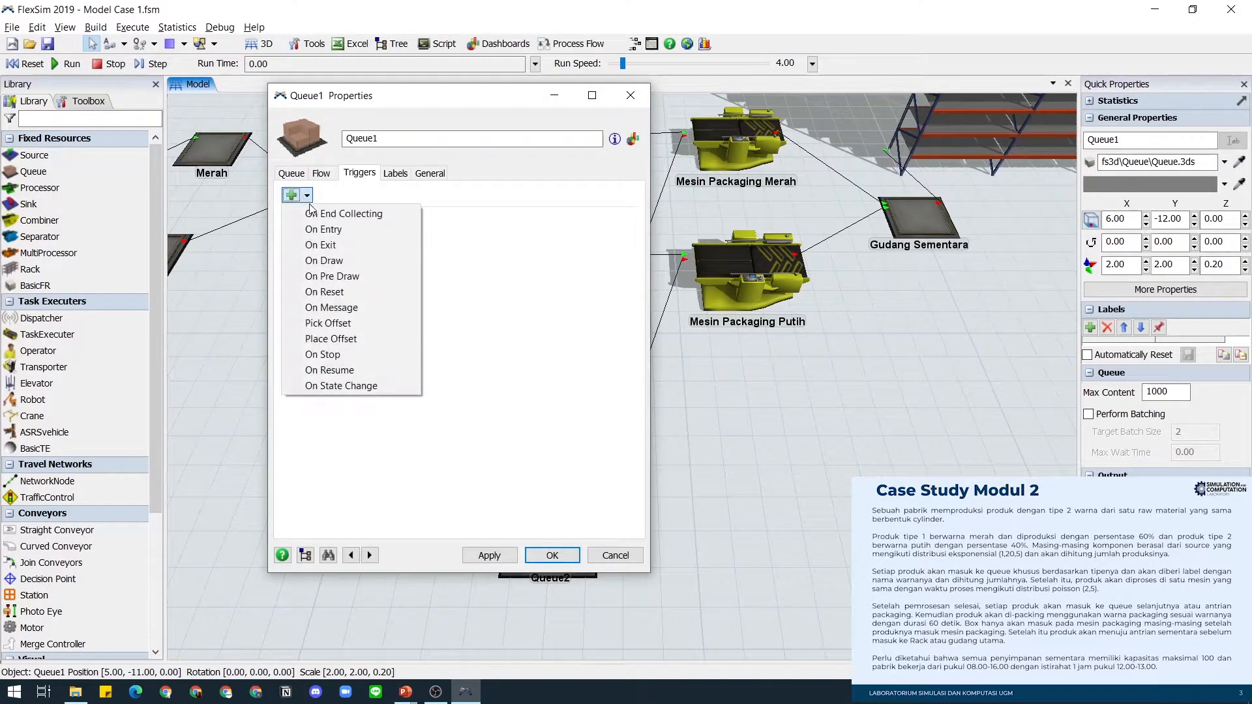
click(364, 247)
click(557, 223)
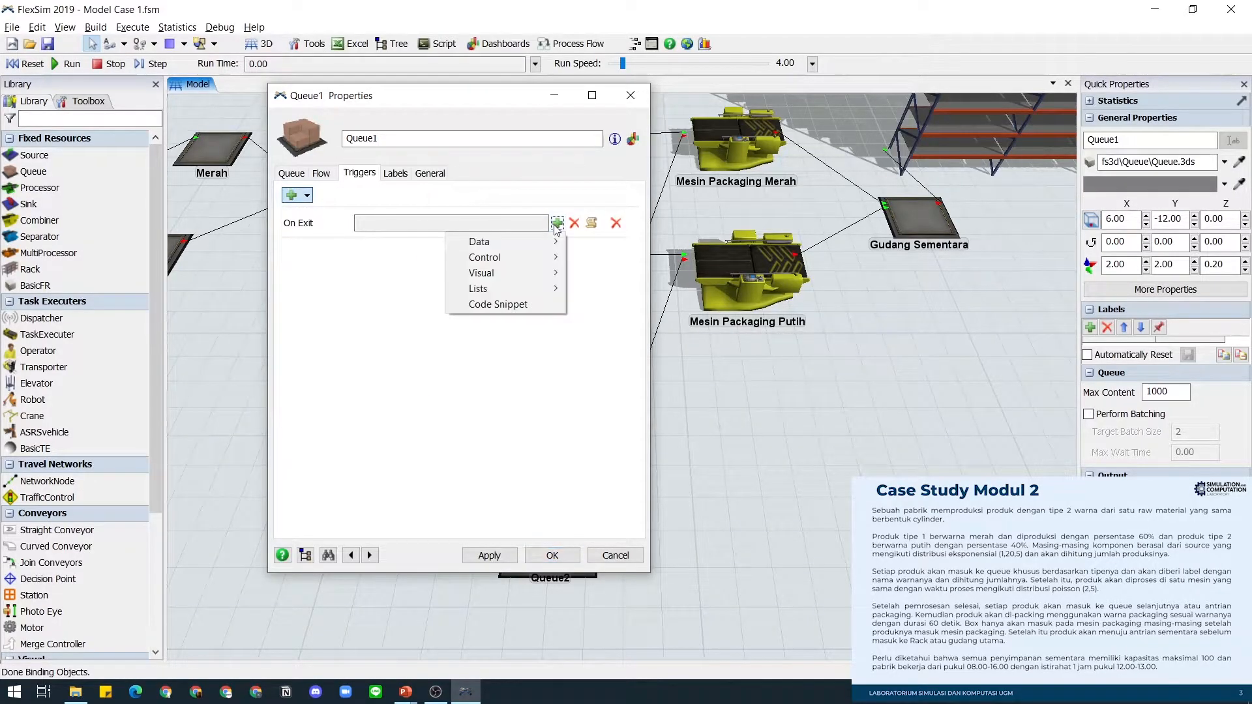
mouse_move(549, 261)
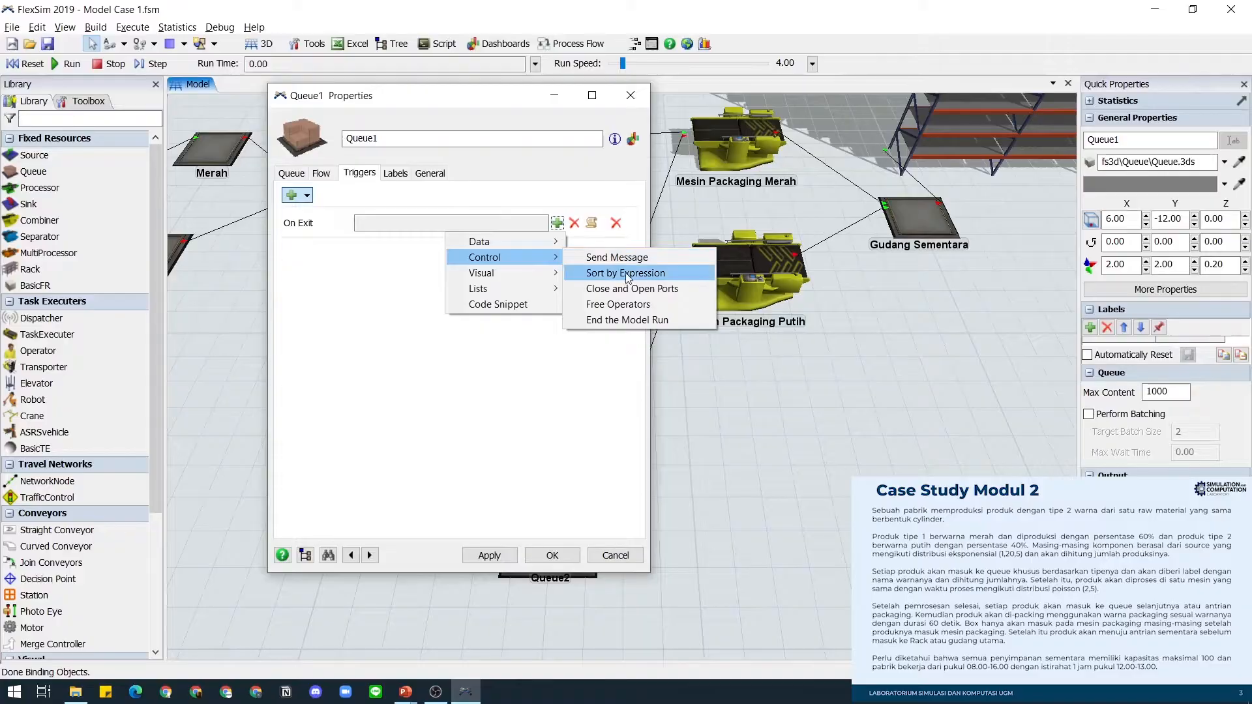
click(636, 291)
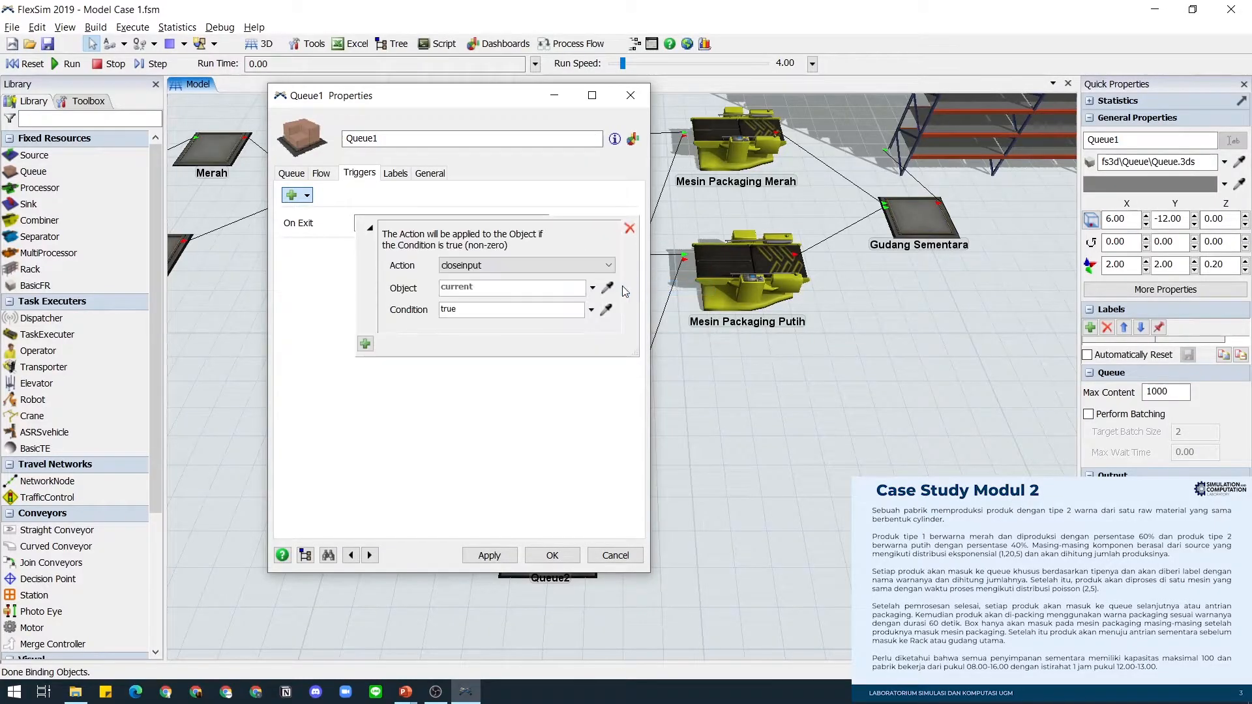
Step: Set Queue1's exit trigger action to closeoutput, and apply and close the queue's properties
click(572, 265)
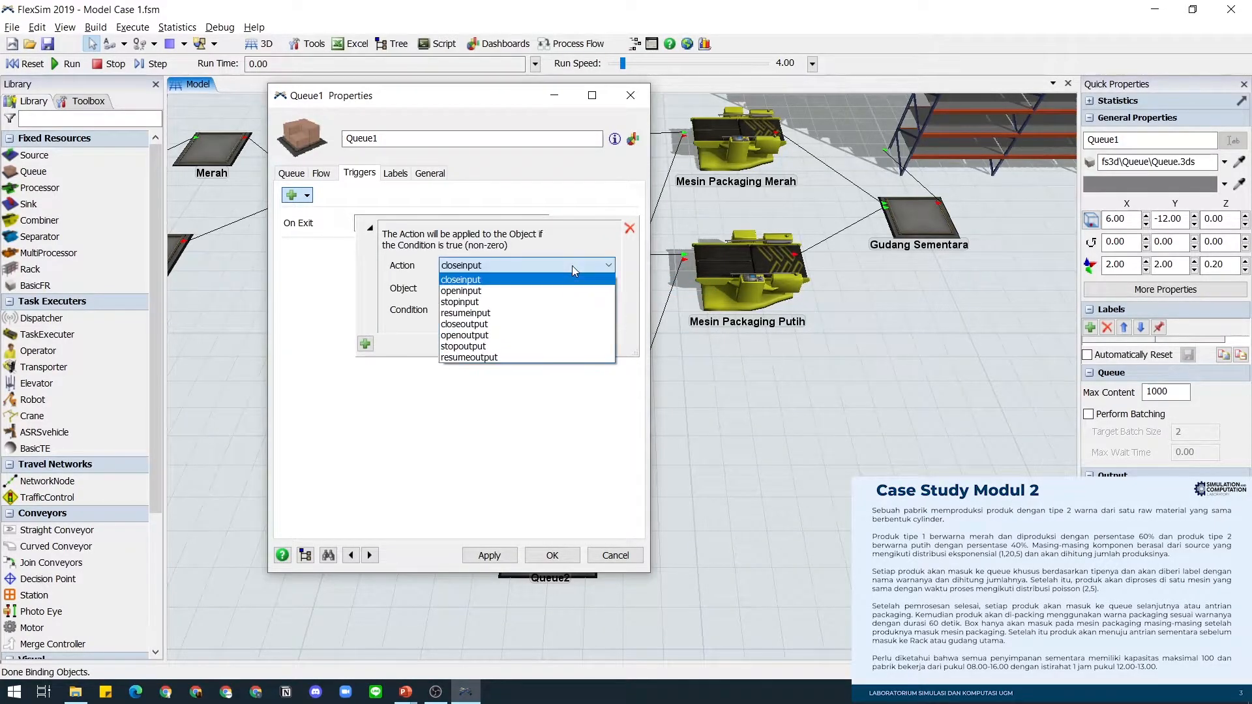
click(555, 325)
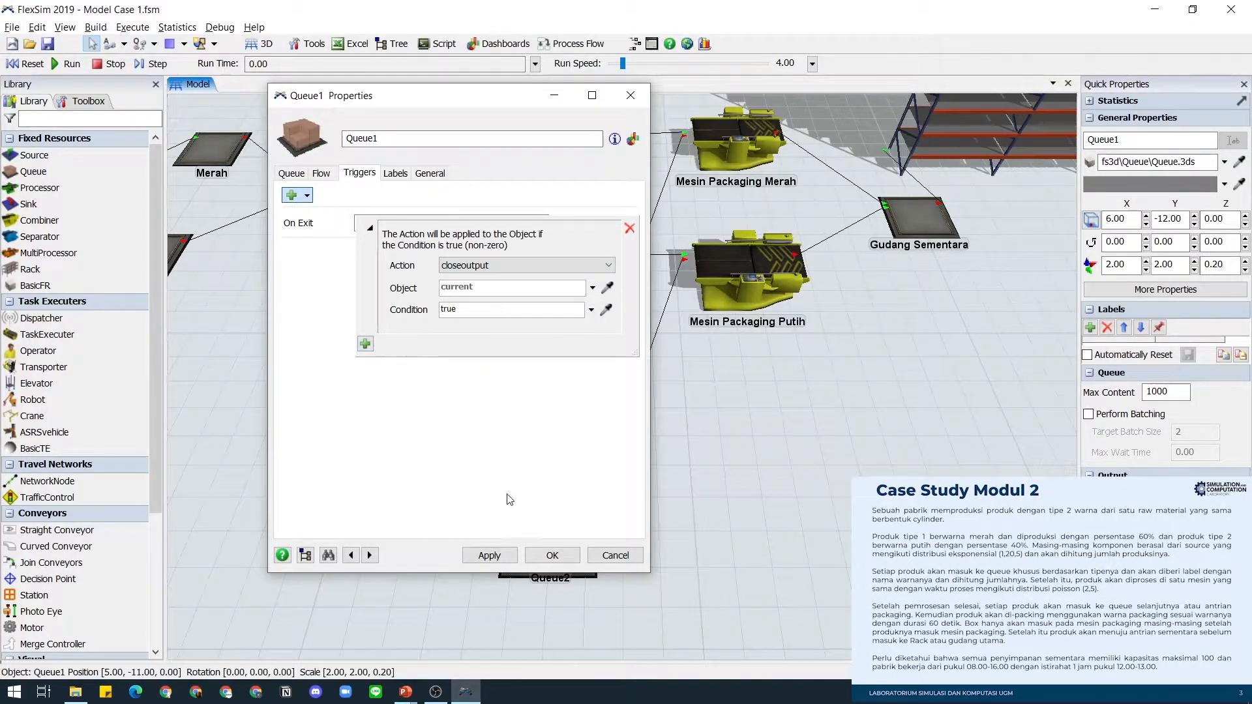
click(496, 555)
click(552, 555)
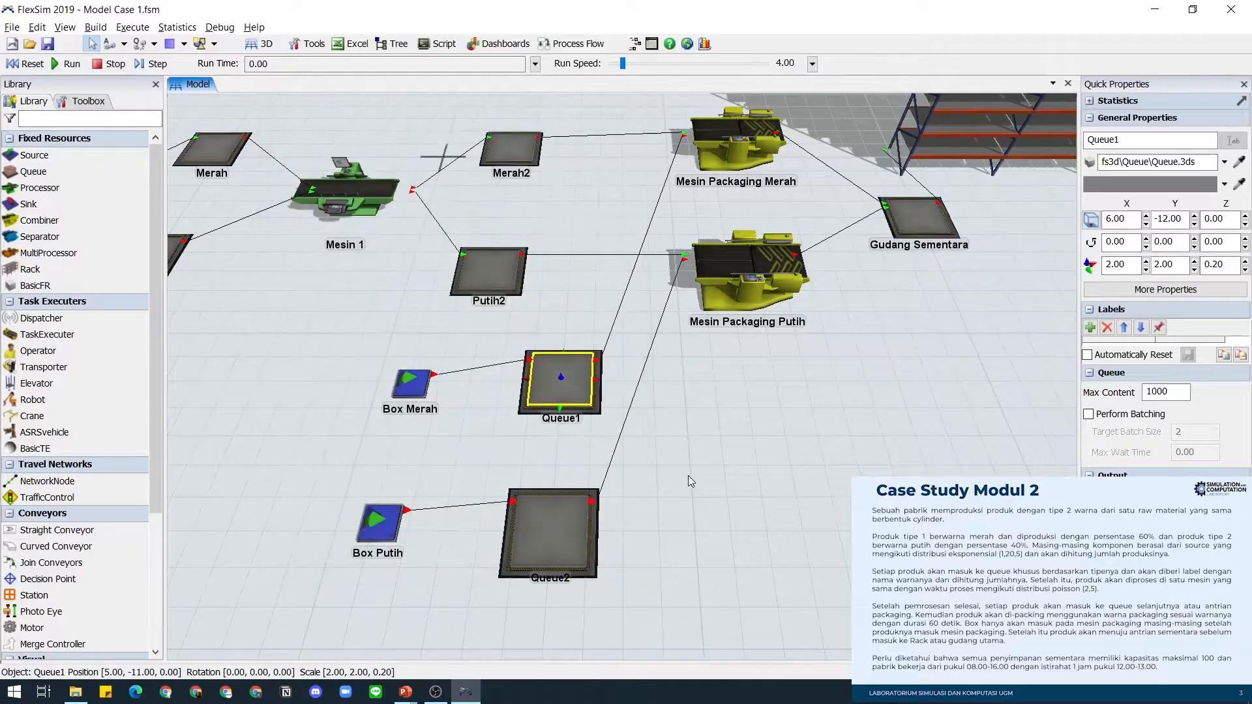
Step: Add an On Exit trigger with the Close and Open Ports action to Queue2
double_click(553, 530)
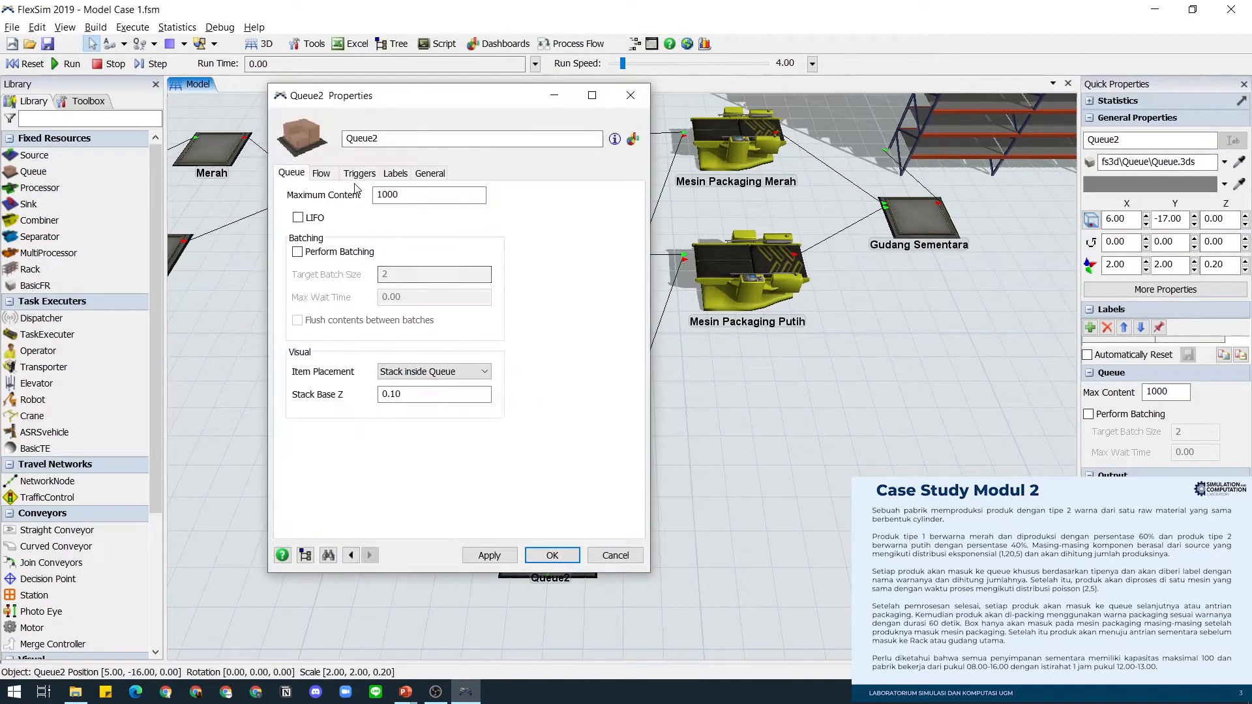
click(359, 173)
click(292, 194)
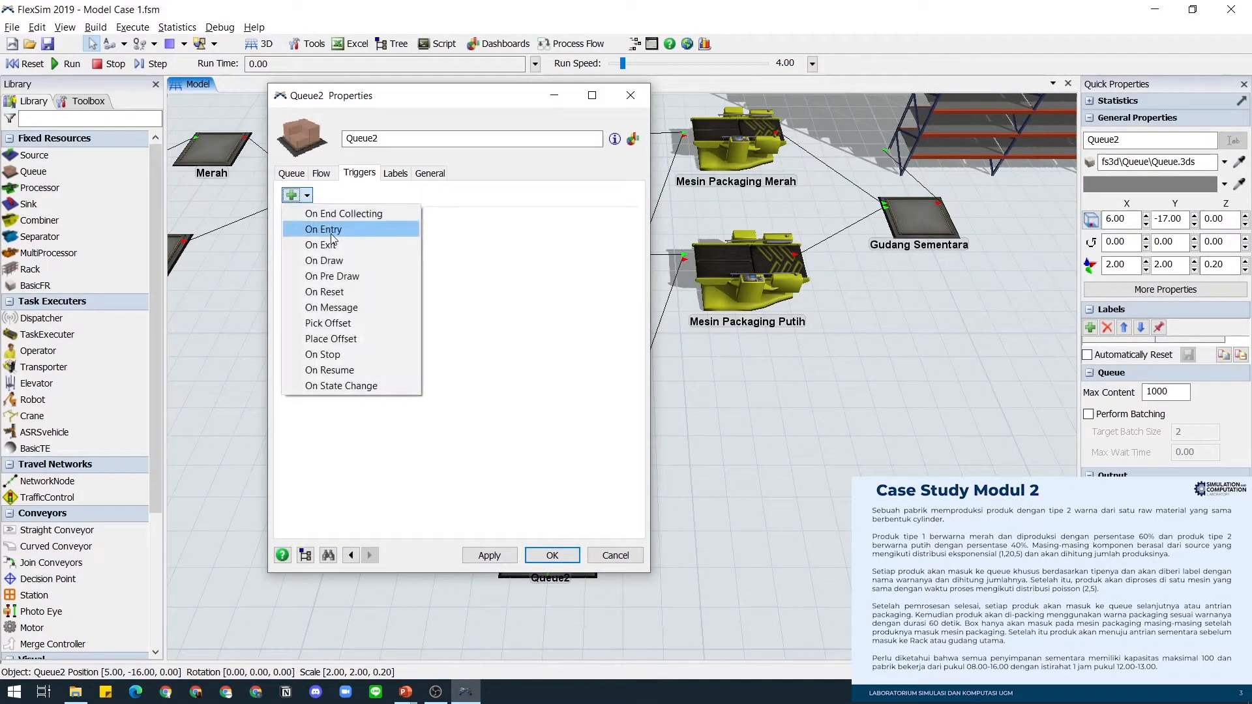
click(374, 245)
click(557, 223)
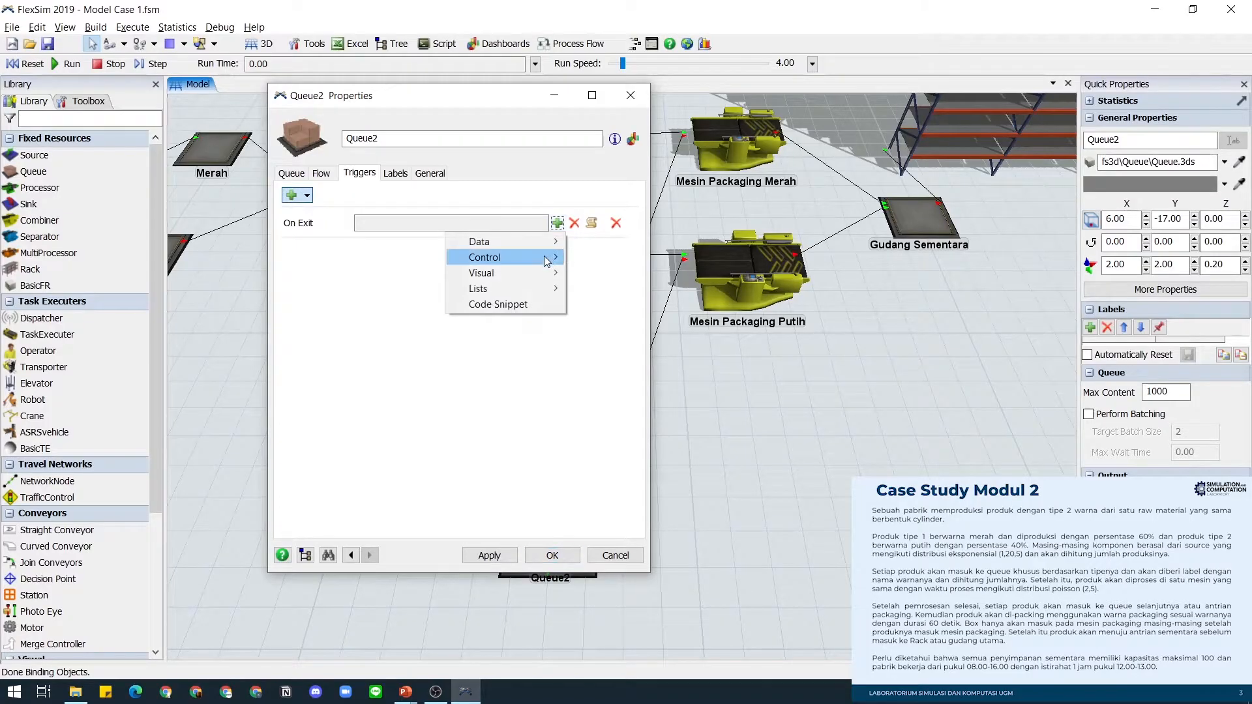
mouse_move(550, 259)
click(623, 289)
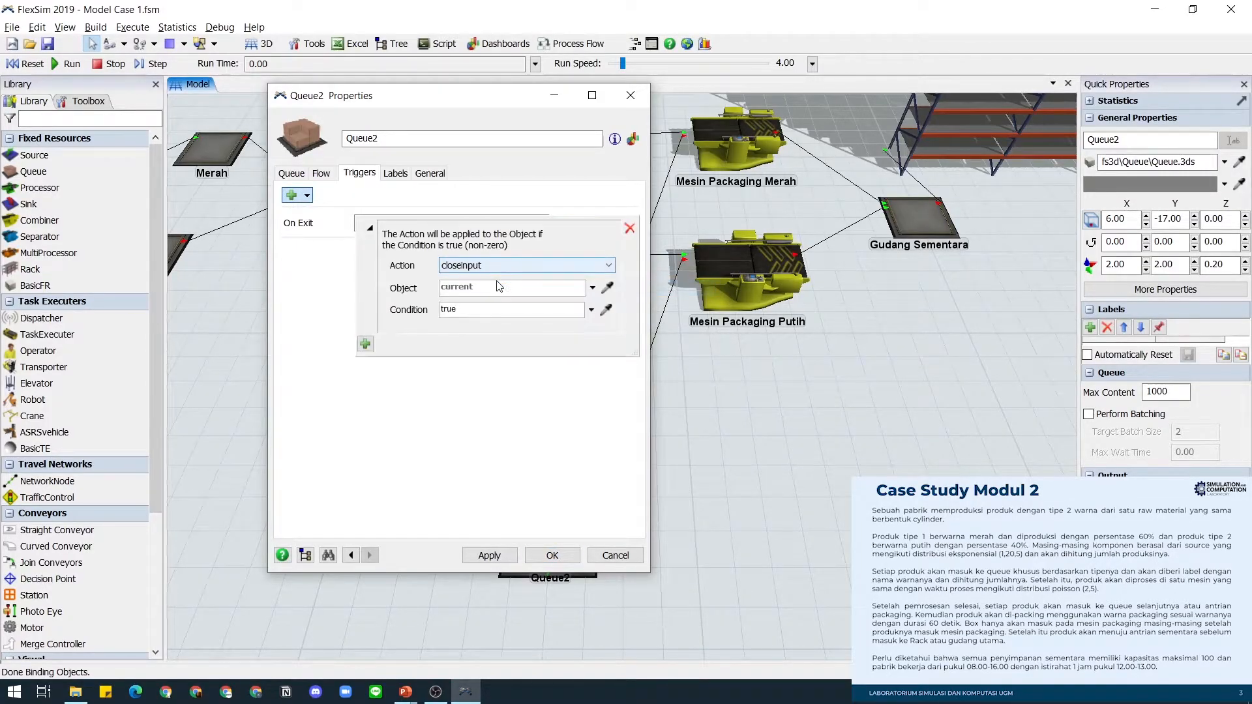
Step: Set Queue2's exit trigger action to closeoutput, close the properties and clear the selection
click(533, 268)
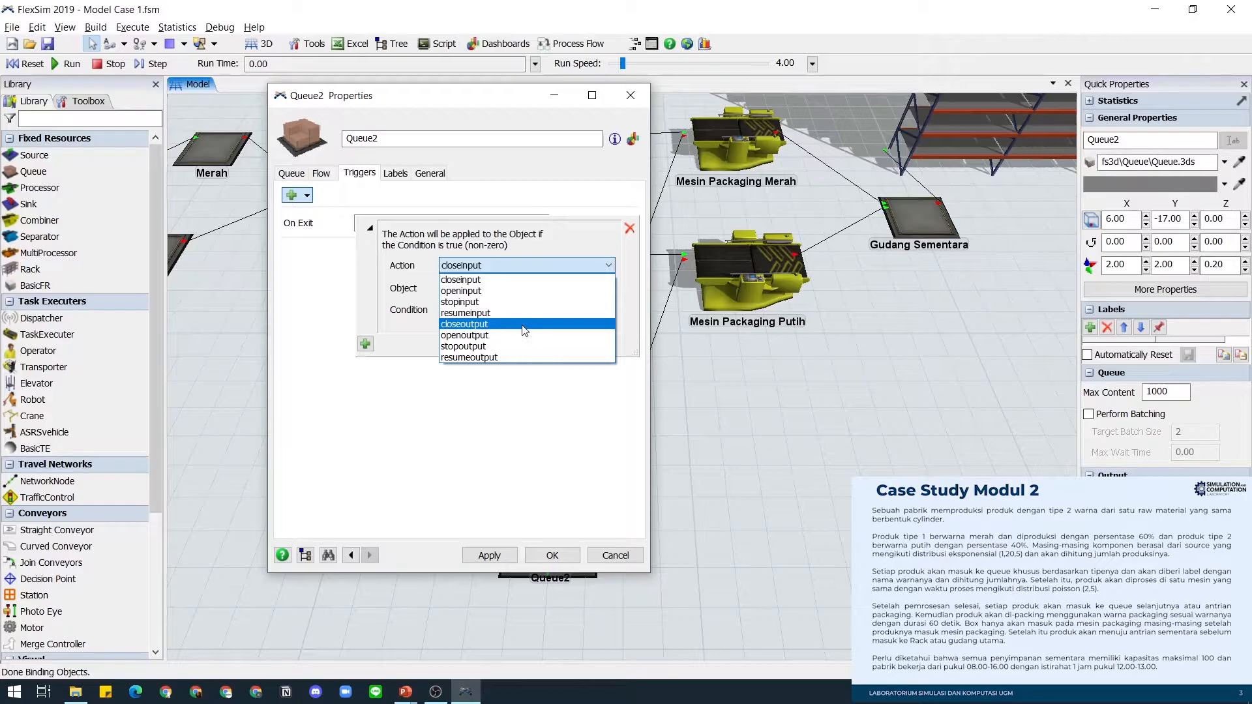
click(525, 325)
click(552, 555)
click(710, 441)
Step: Add an On Entry trigger with the Close and Open Ports action to the Merah2 queue
scroll(737, 430, up, 3)
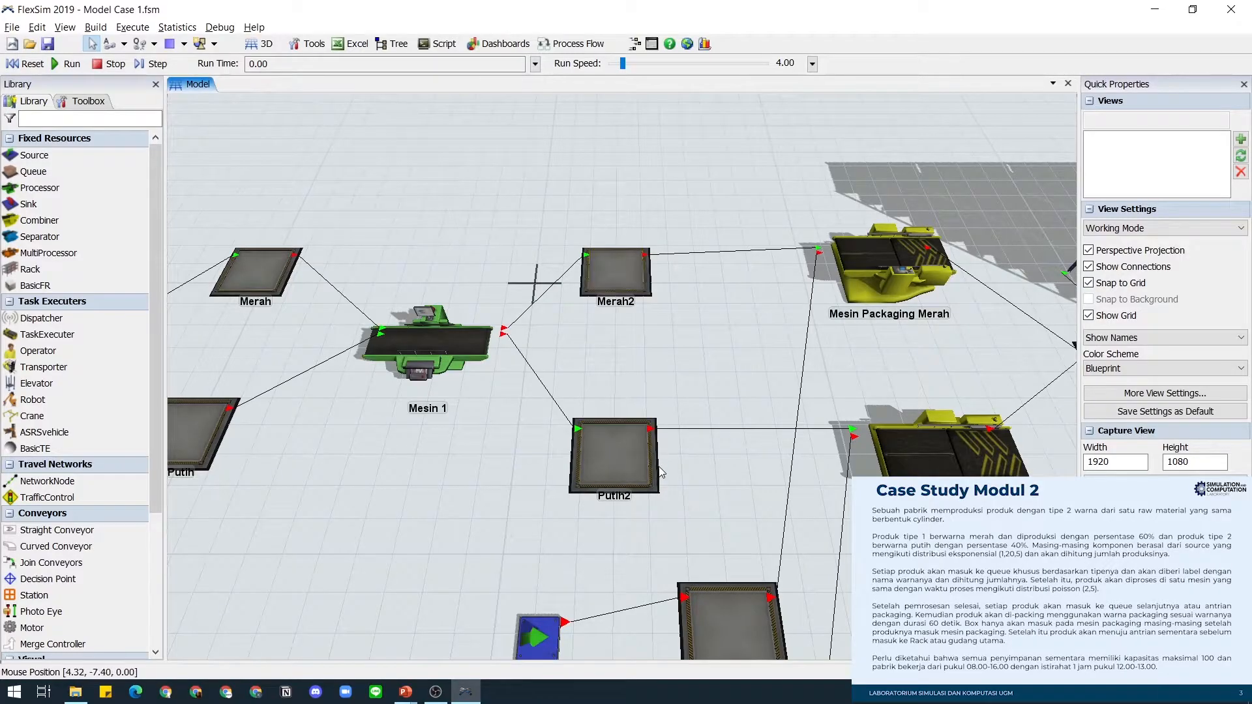
double_click(608, 275)
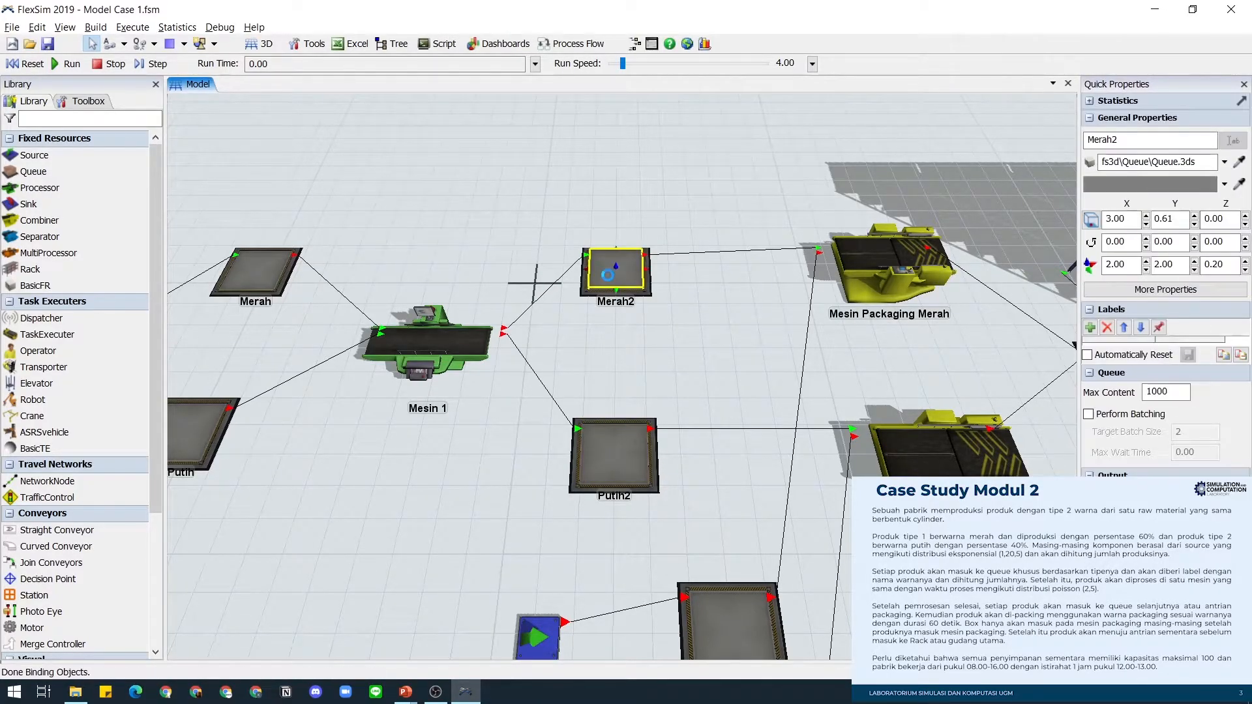
click(360, 173)
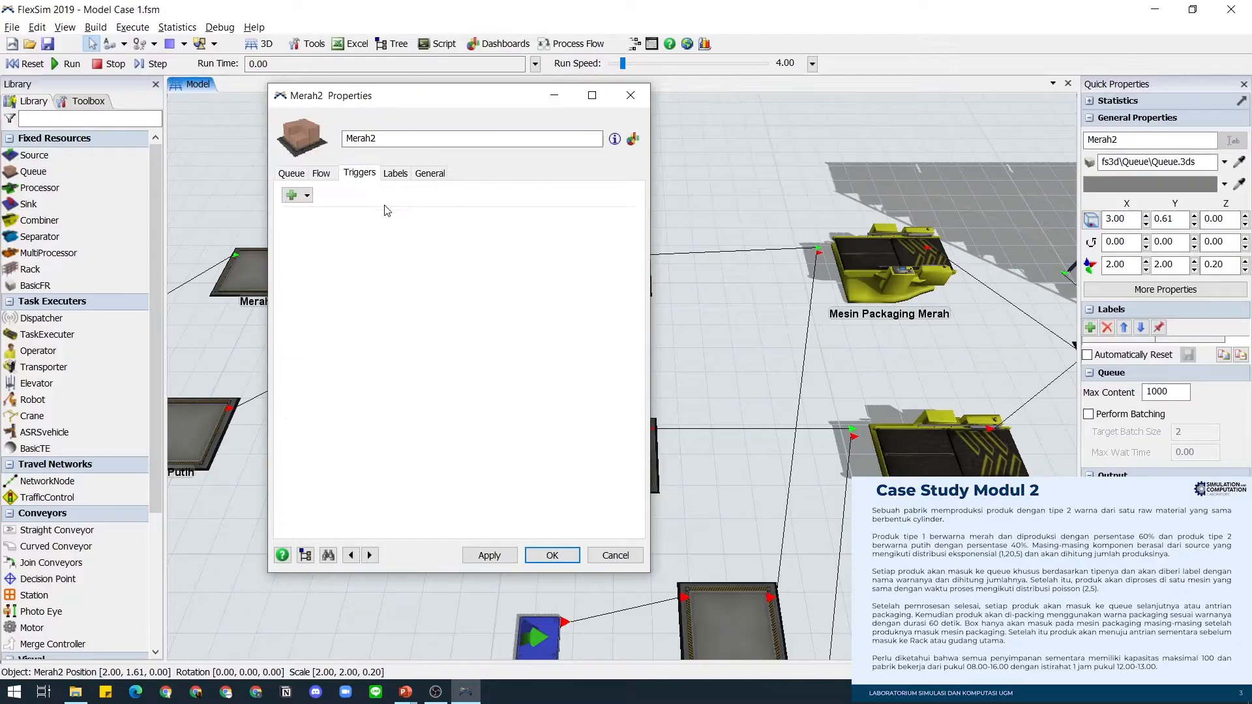
click(306, 194)
click(329, 229)
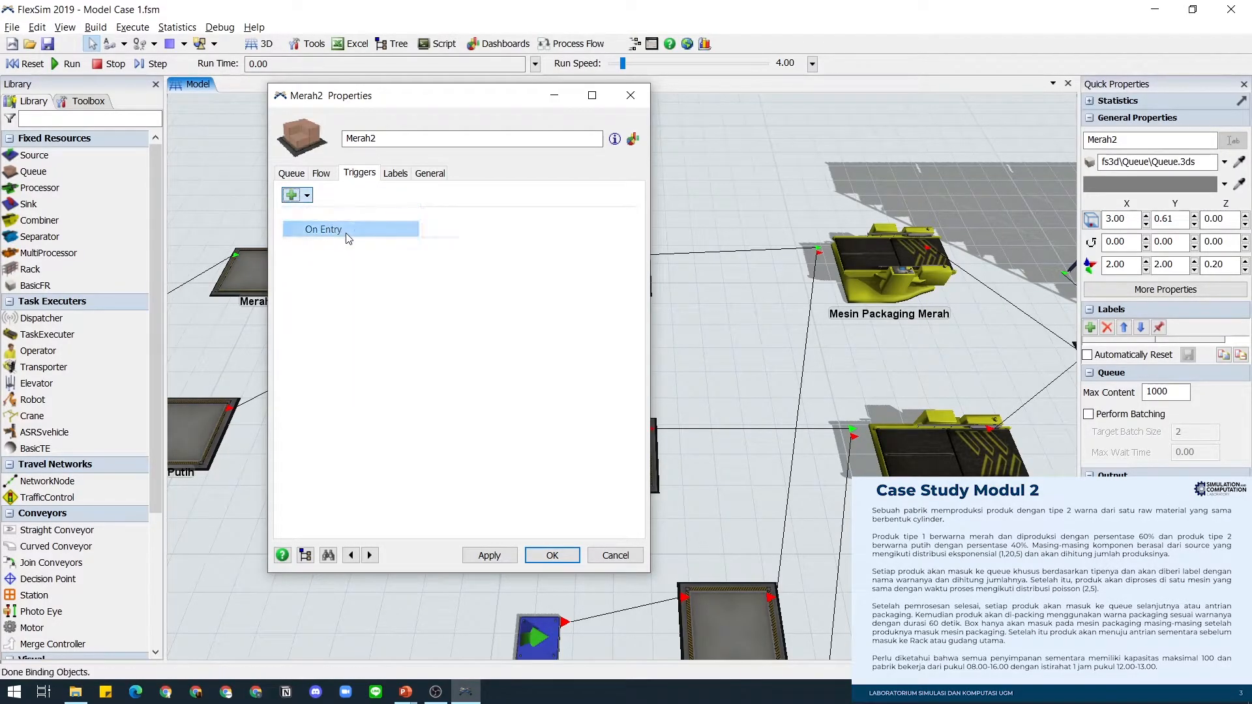
click(558, 223)
mouse_move(538, 289)
click(635, 320)
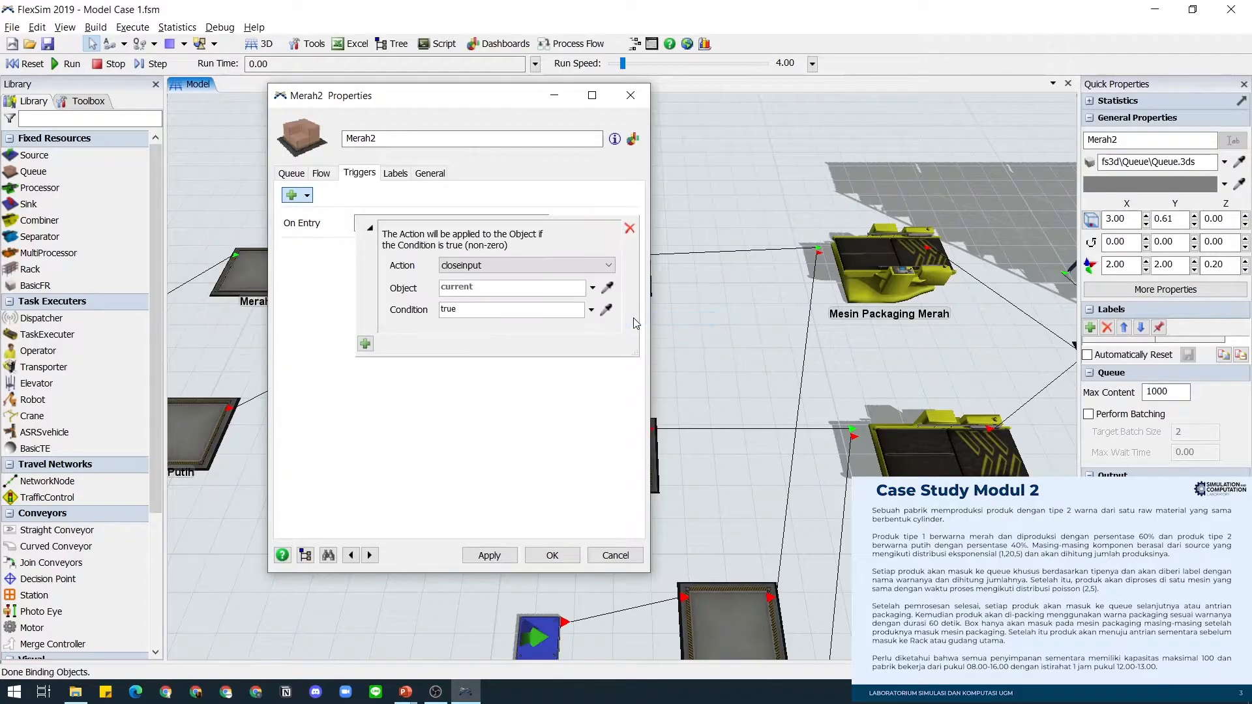
Step: Set Merah2's entry trigger to apply openoutput to Queue1, and confirm the queue's properties
click(570, 265)
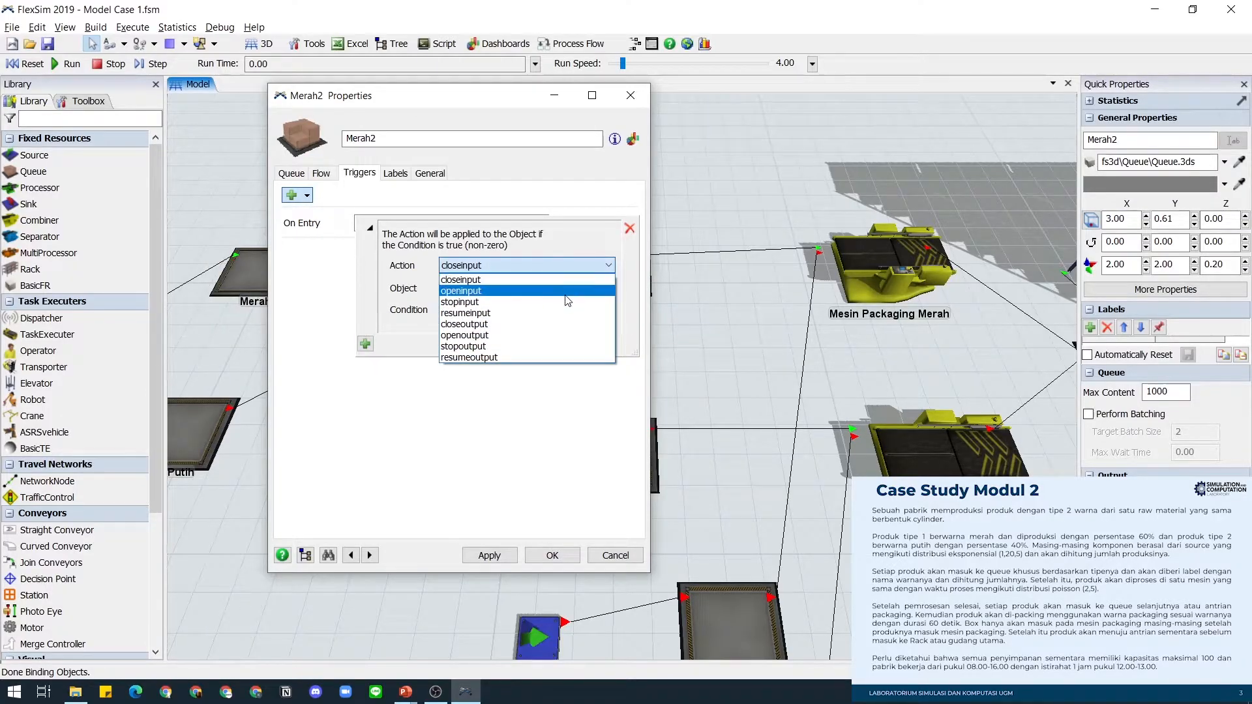
click(562, 335)
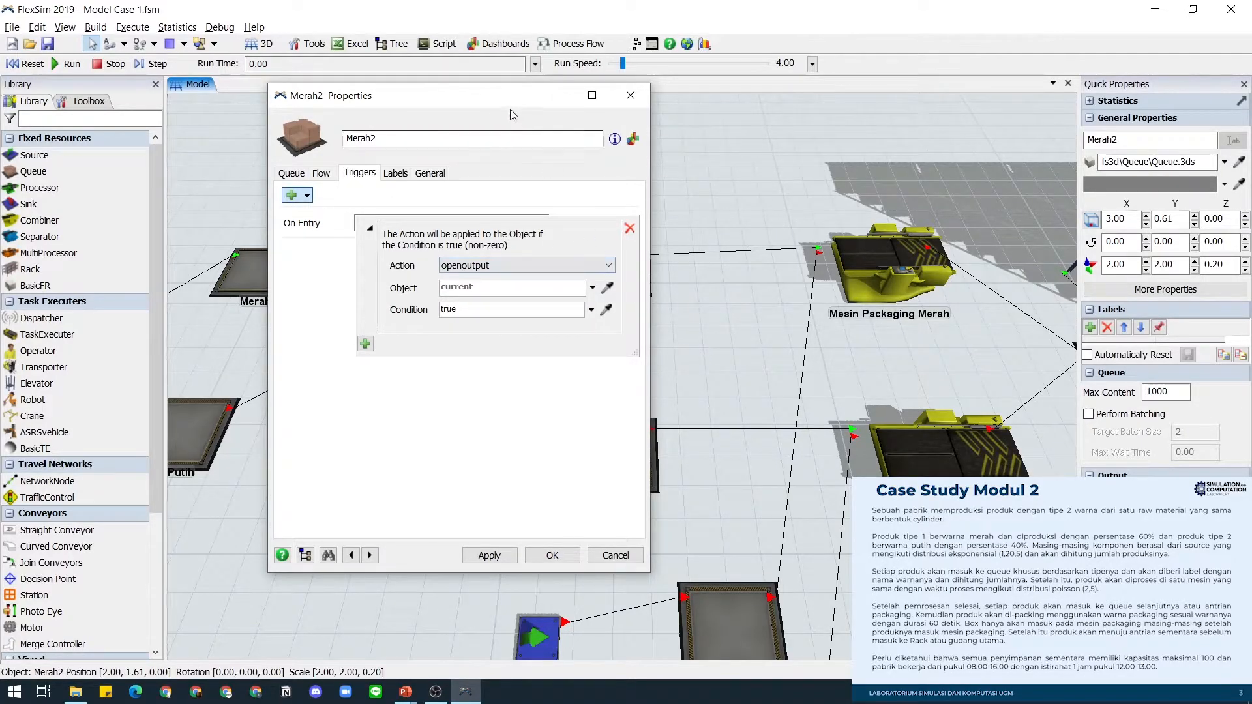
drag(510, 98, 339, 122)
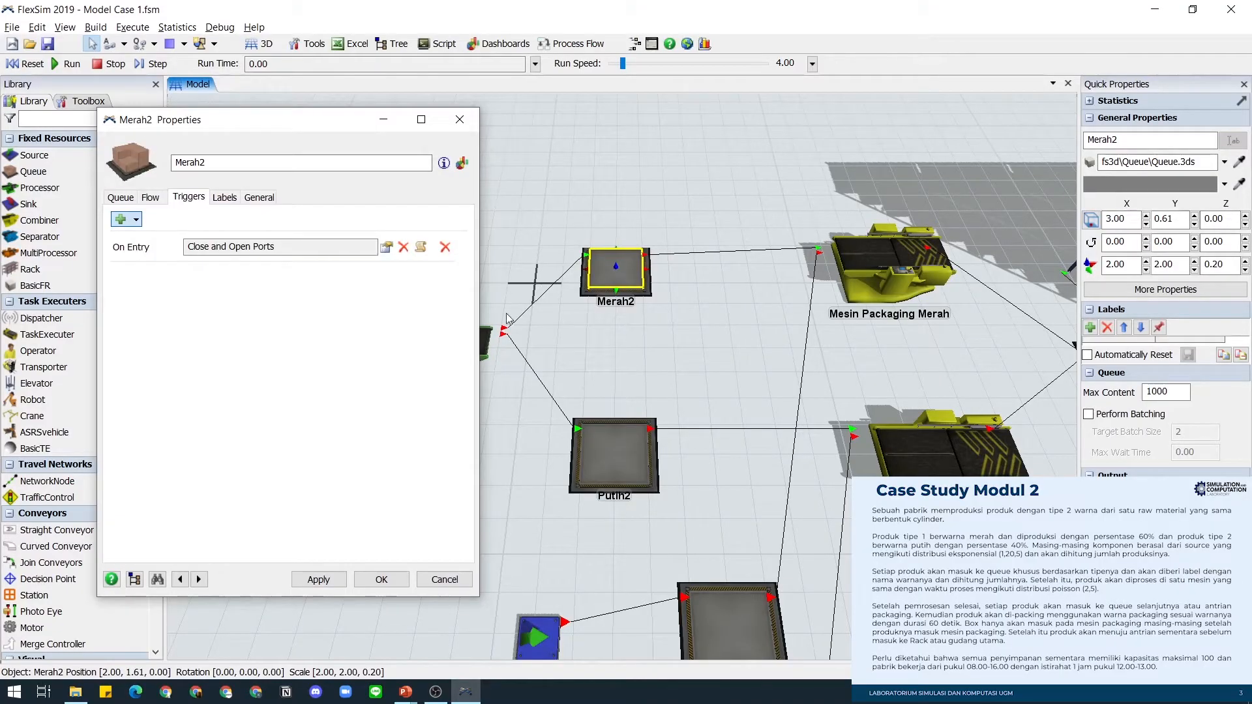
click(386, 246)
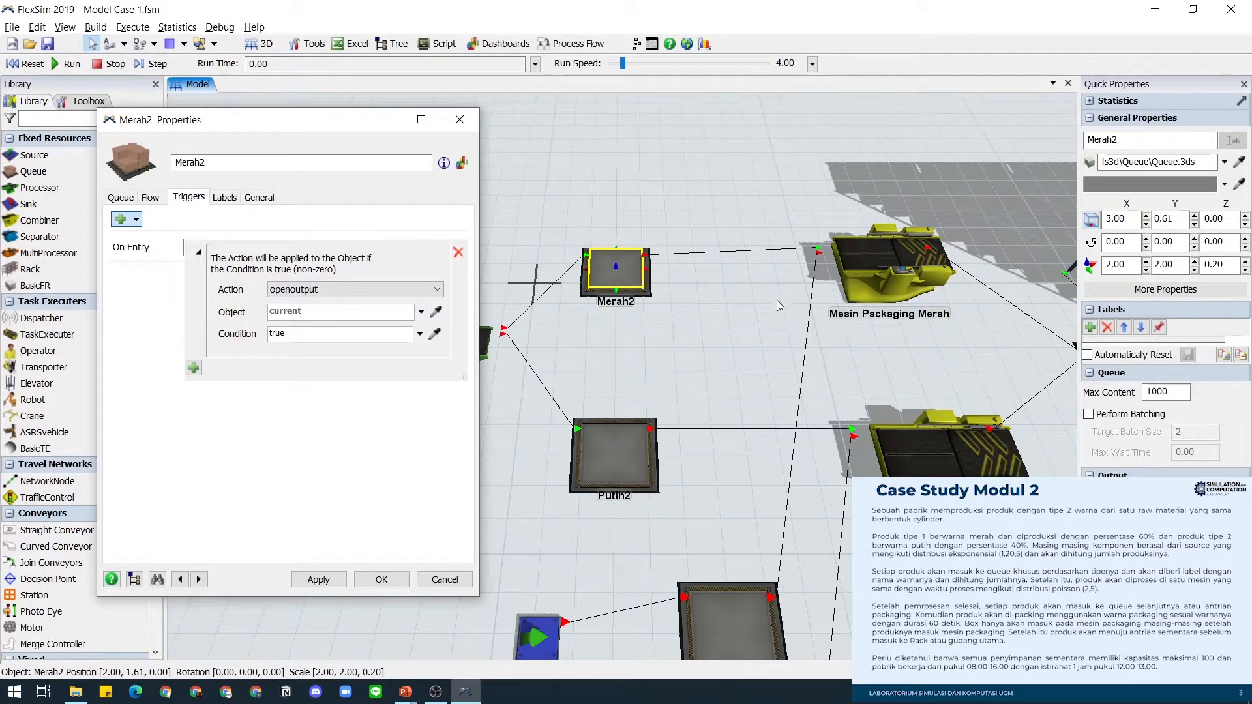
drag(776, 306, 753, 433)
click(386, 246)
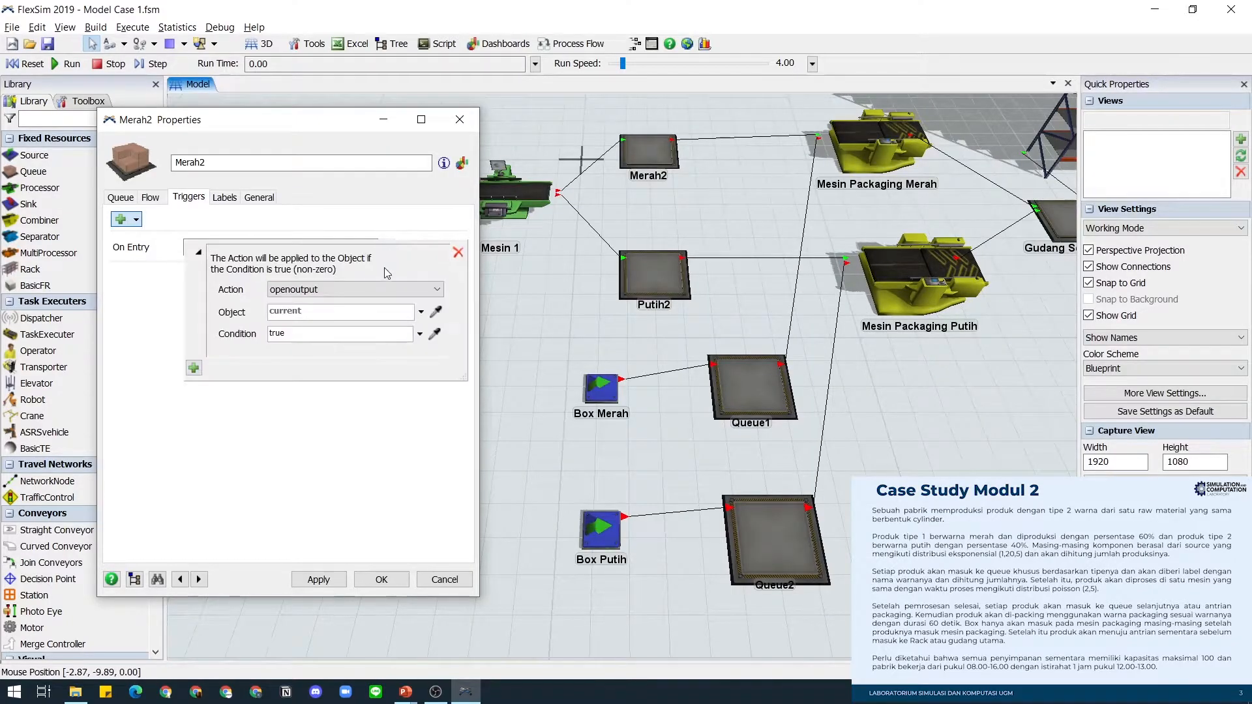
click(435, 312)
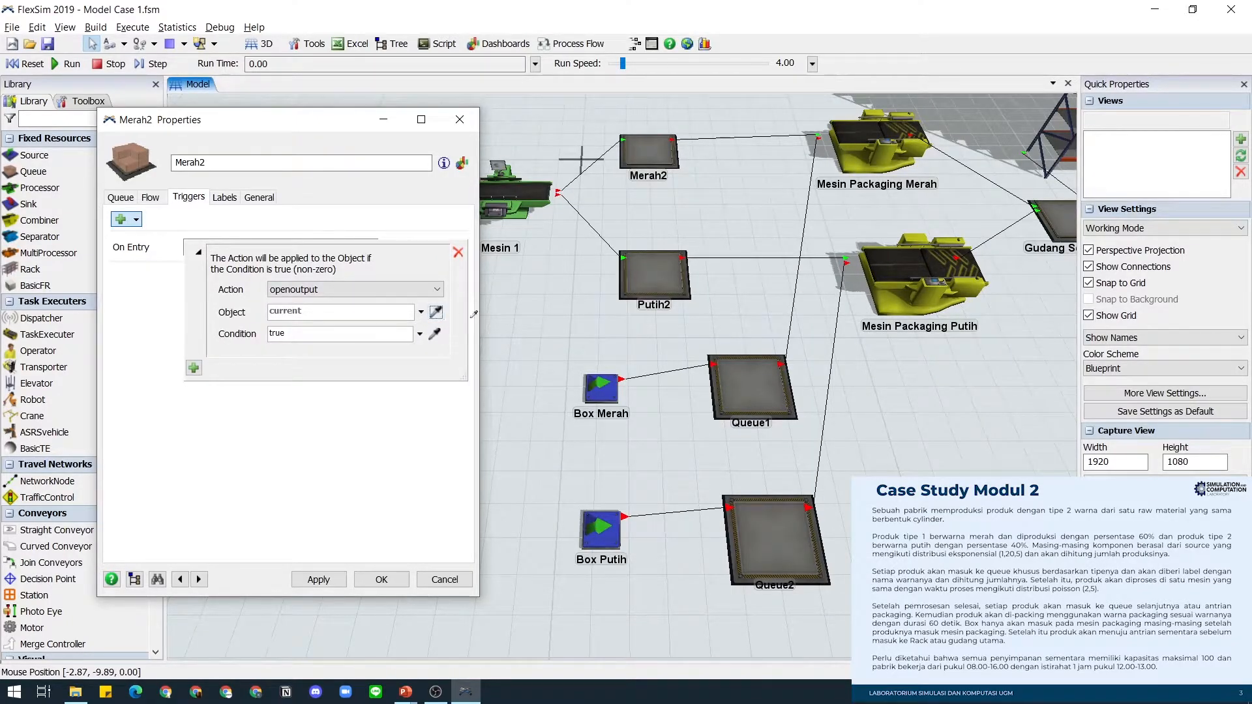
click(747, 381)
click(370, 578)
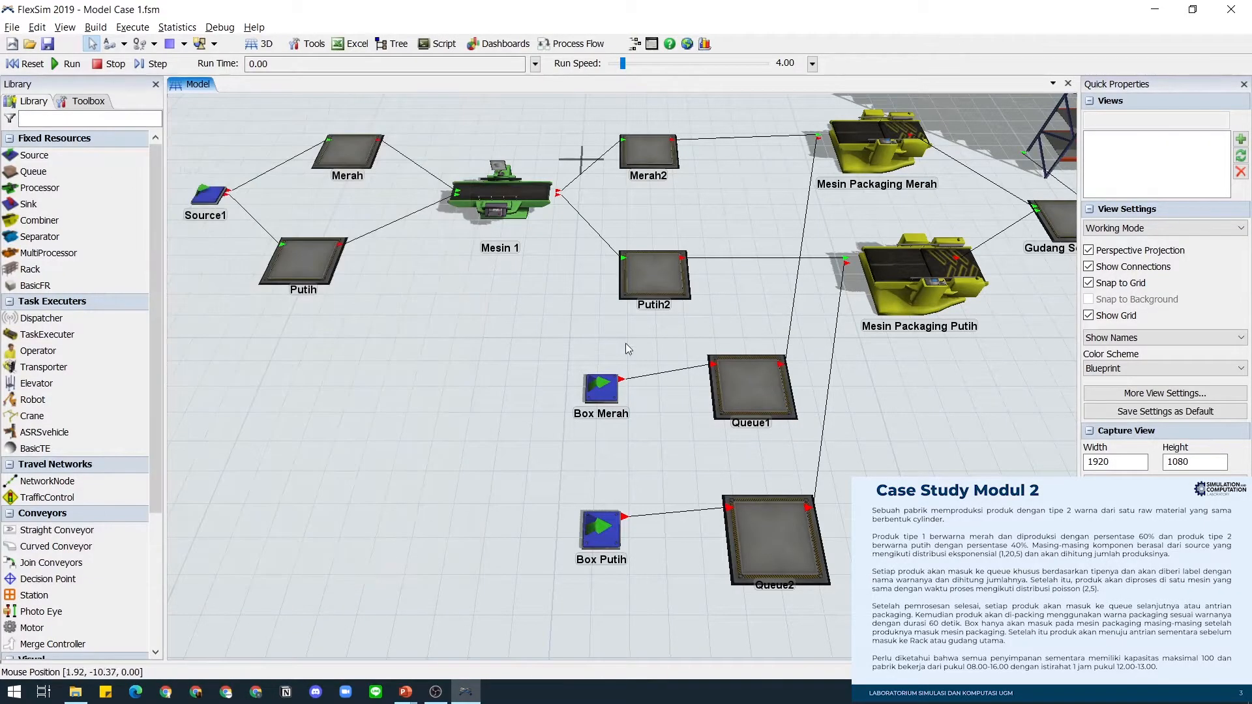
Step: Add an On Entry trigger with the Close and Open Ports action to the Putih2 queue
double_click(654, 274)
click(189, 196)
click(120, 219)
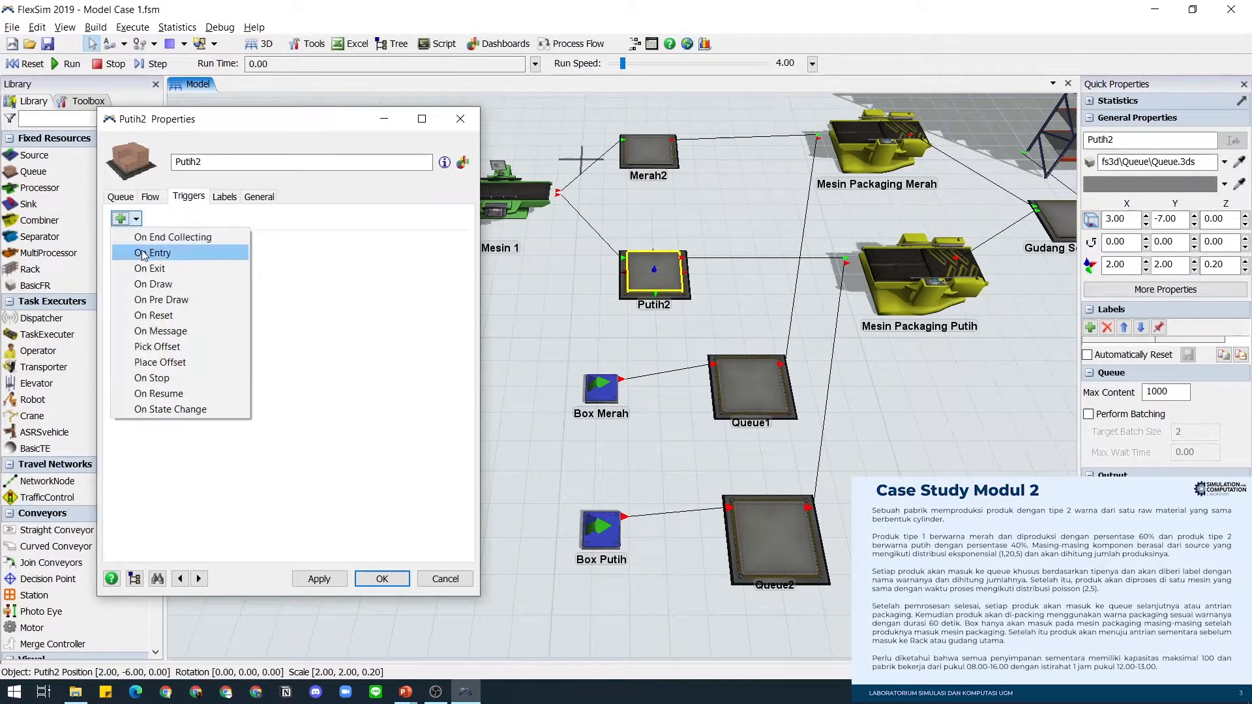
click(153, 254)
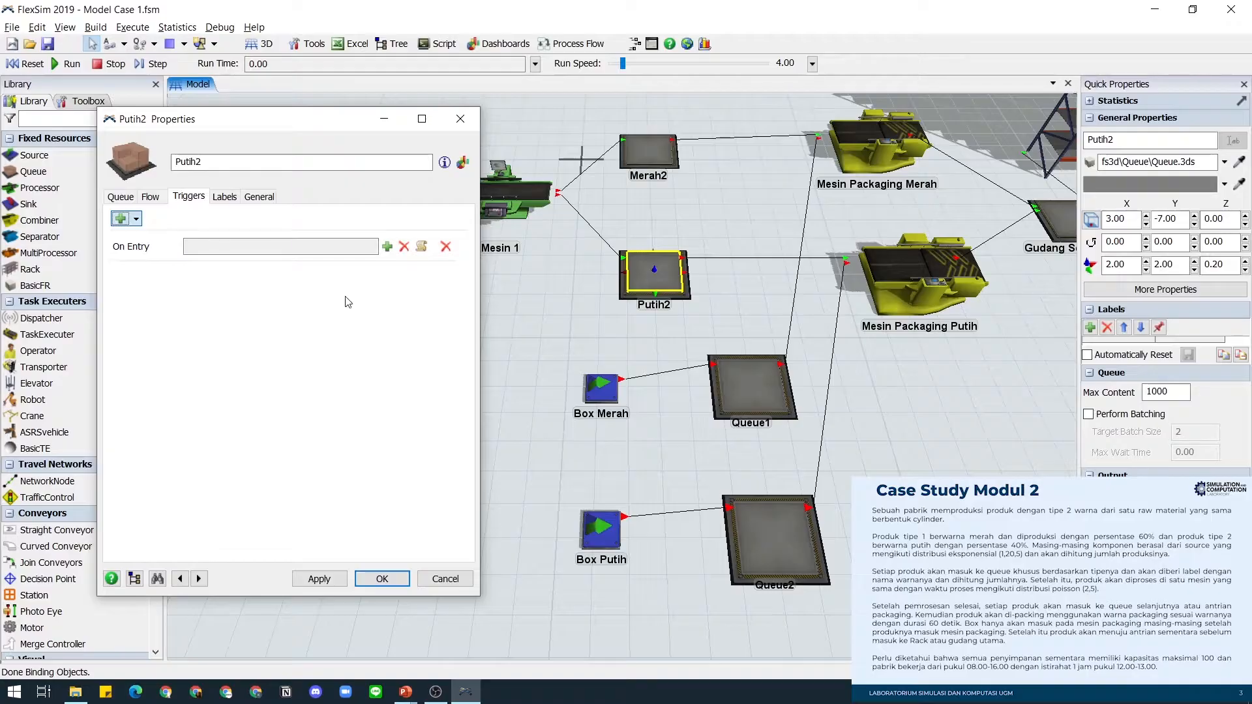
click(387, 246)
mouse_move(371, 312)
click(456, 343)
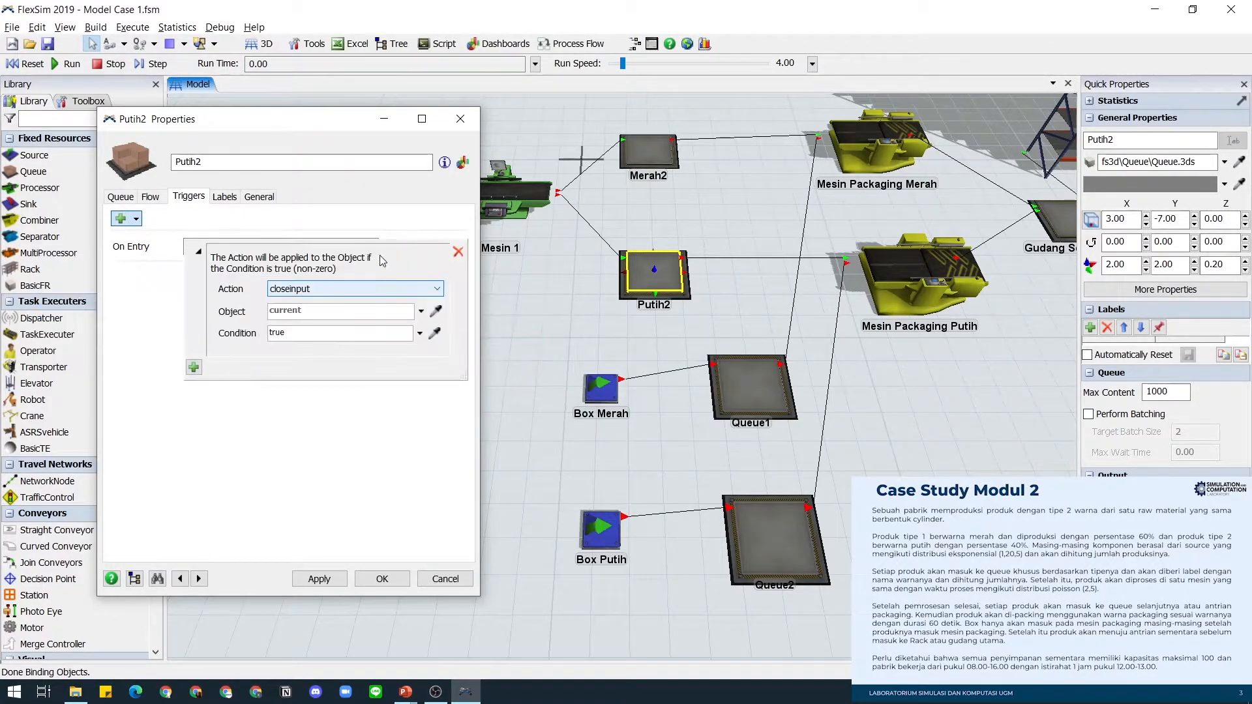
Step: Set Putih2's entry trigger to apply openoutput to Queue2, and confirm the queue's properties
click(405, 293)
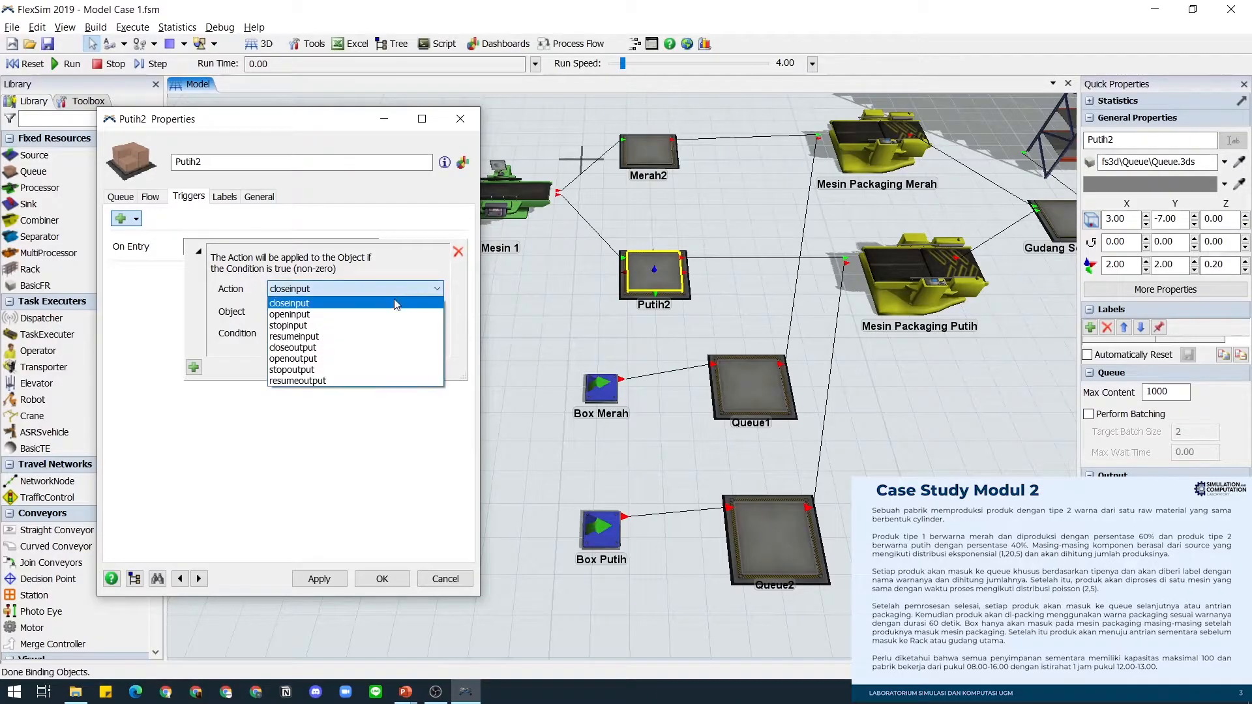
click(390, 364)
click(436, 311)
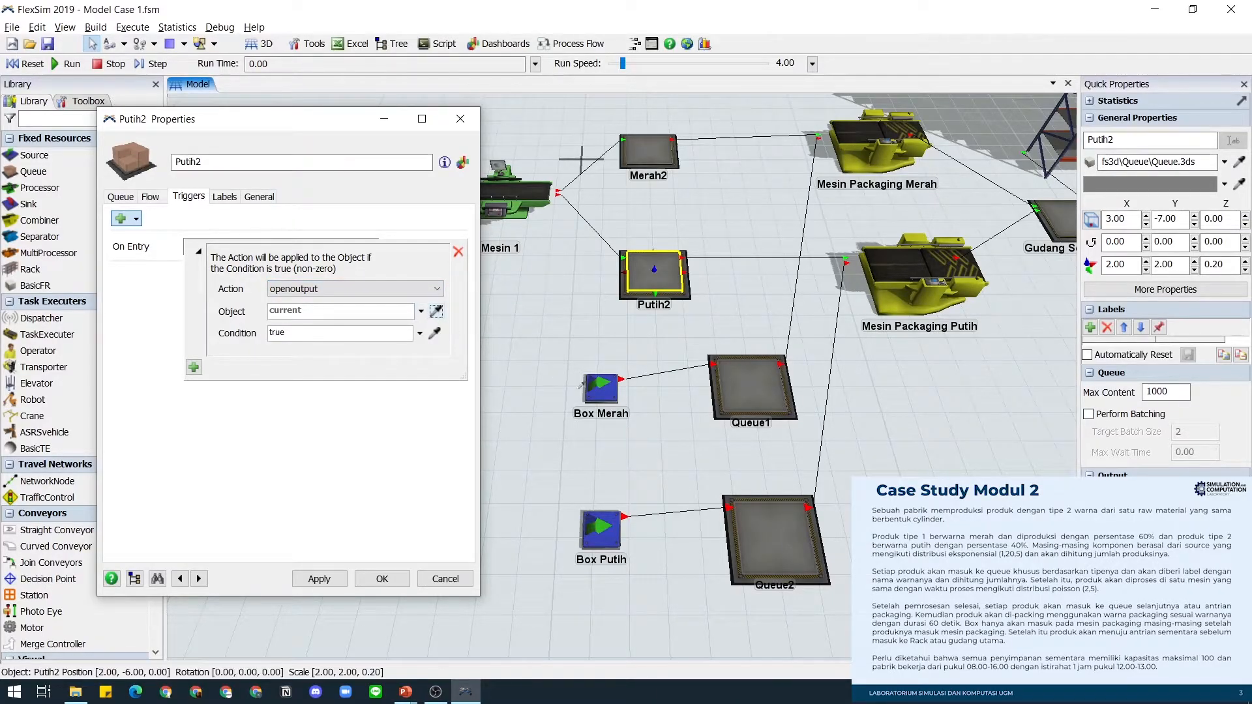
click(753, 551)
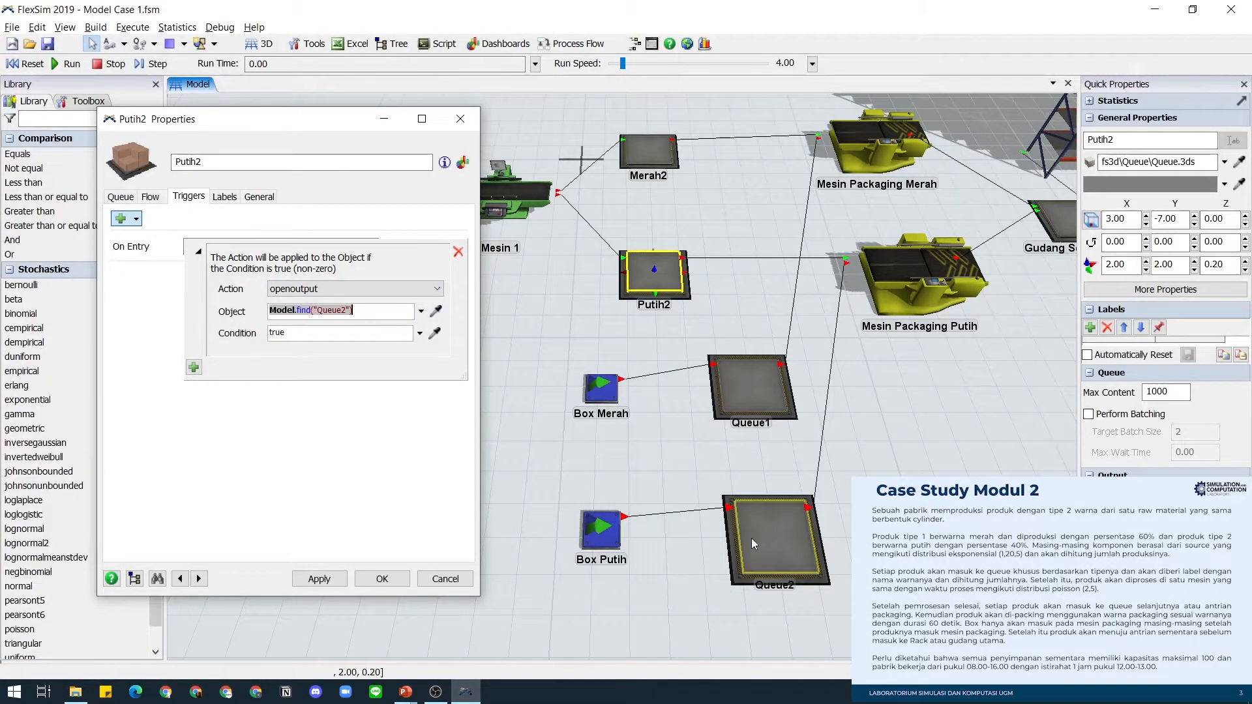
click(383, 580)
Step: Add an On Creation trigger with the Set Object Color action to the Box Merah source
drag(877, 444, 730, 440)
scroll(743, 440, up, 2)
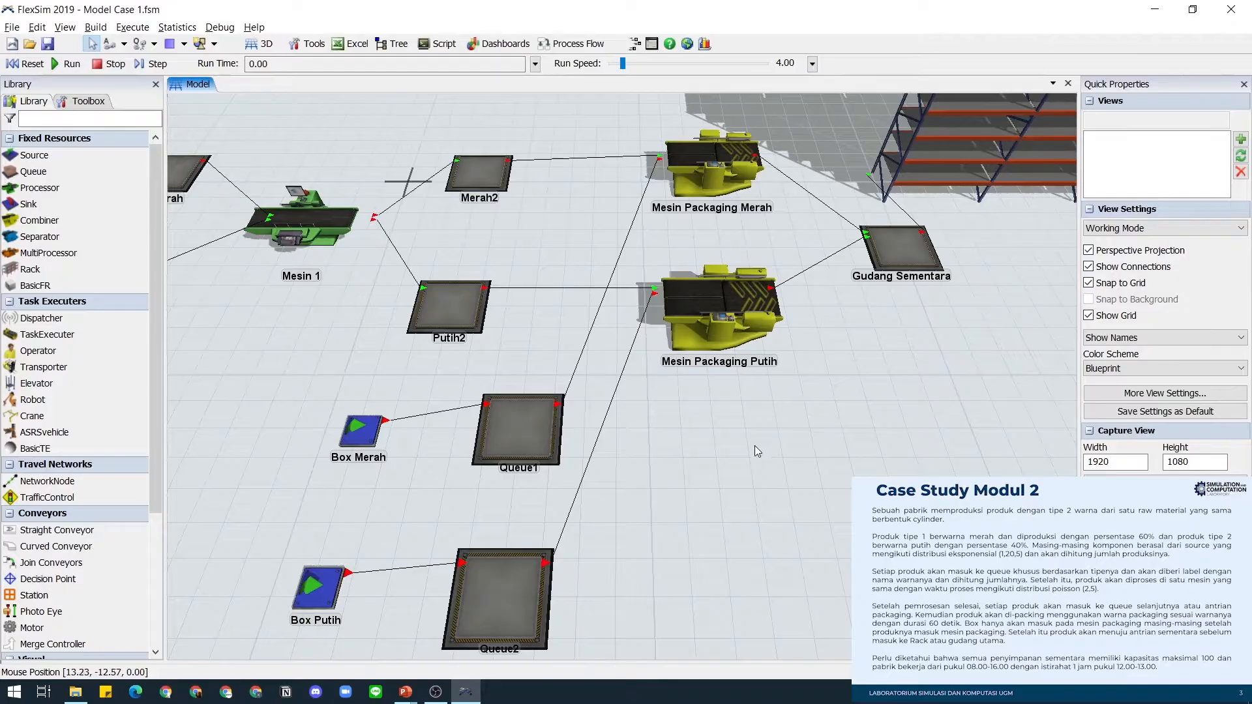
scroll(708, 523, down, 2)
double_click(459, 397)
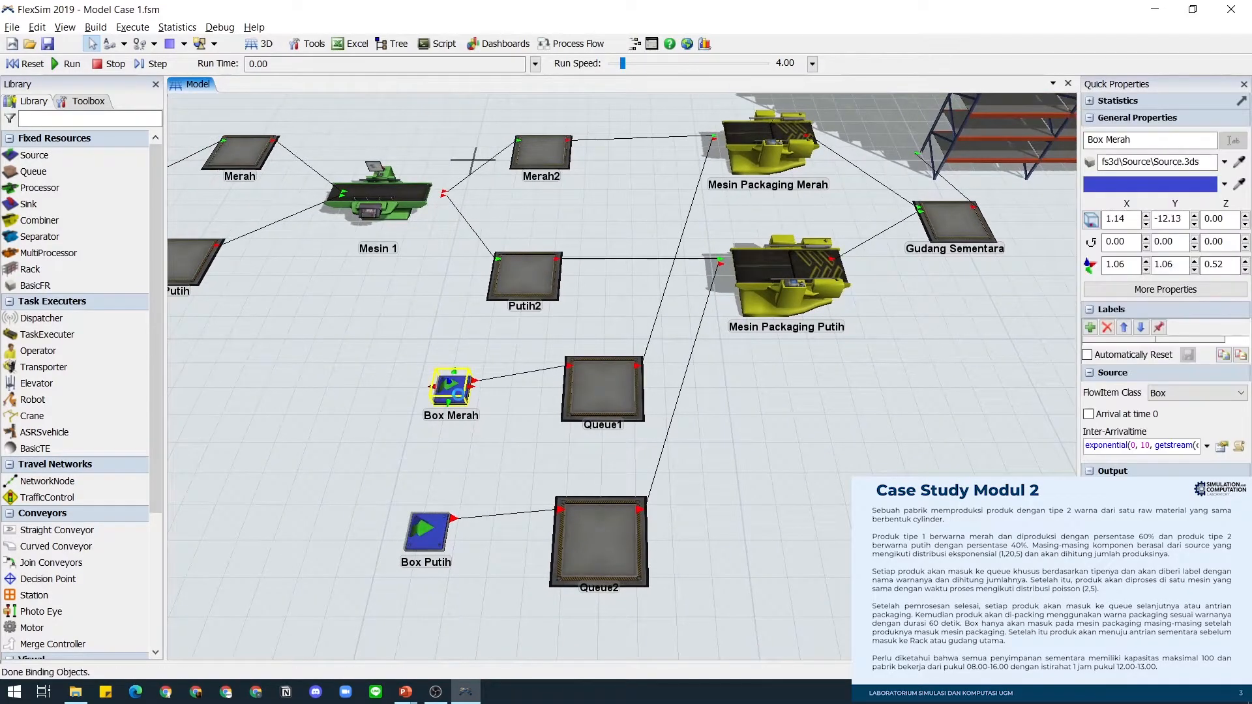
click(211, 204)
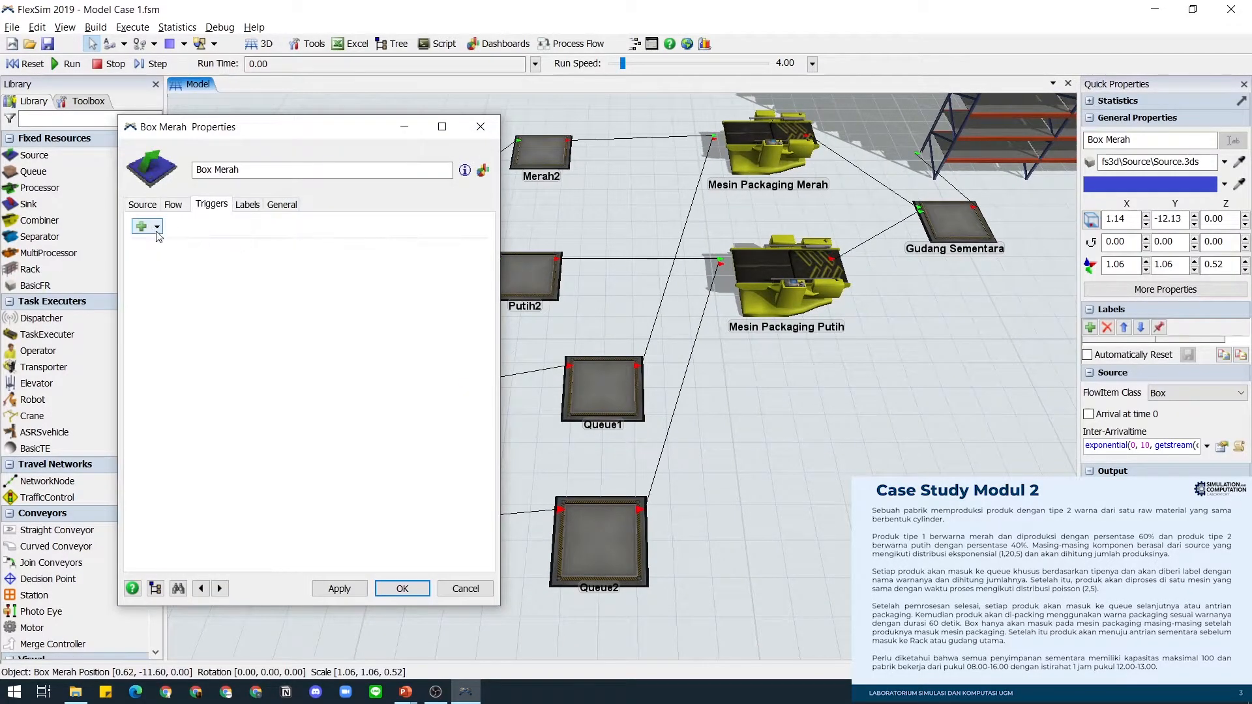
click(142, 227)
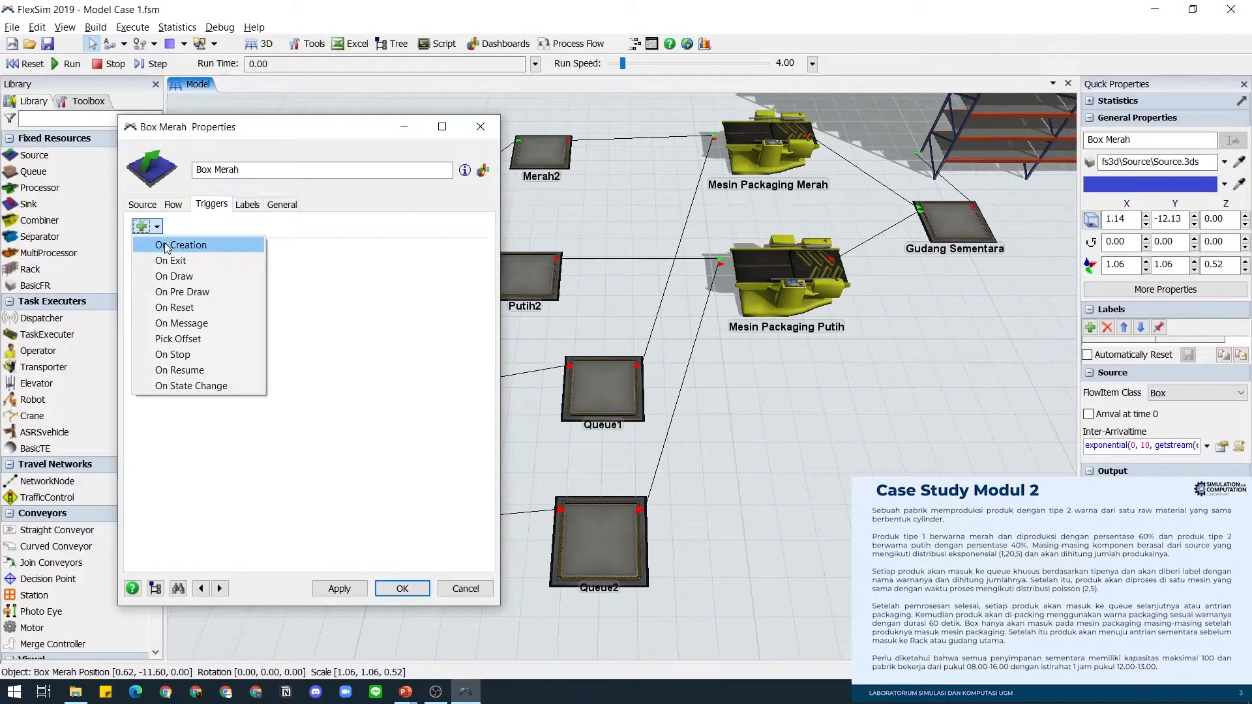
click(165, 245)
click(407, 254)
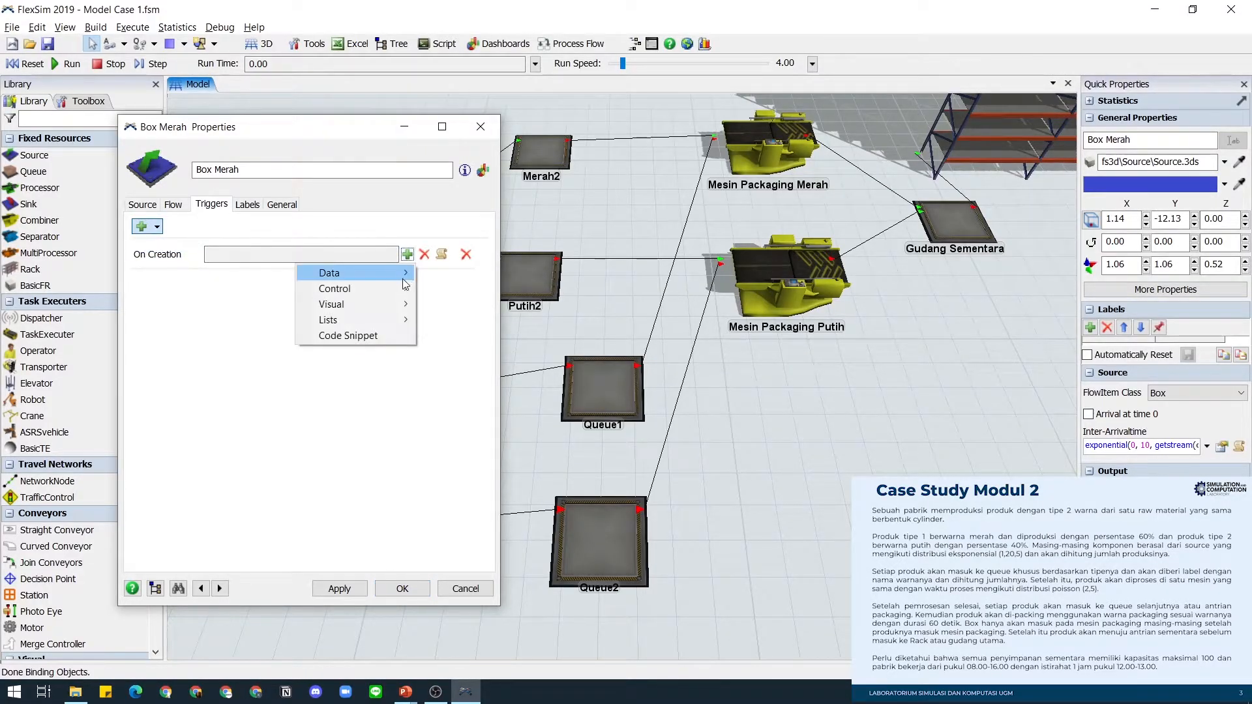
mouse_move(391, 304)
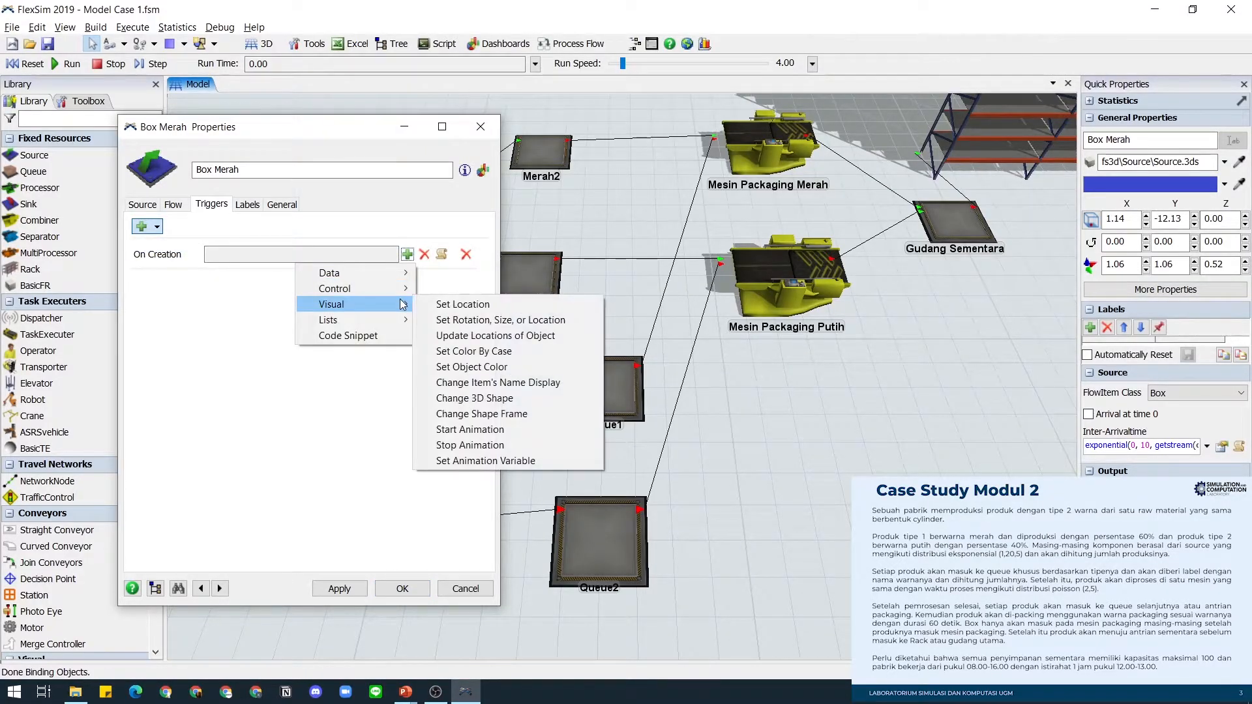
click(500, 367)
Step: Set the item color in Box Merah's creation trigger to Color.red, and confirm the source's properties
click(443, 317)
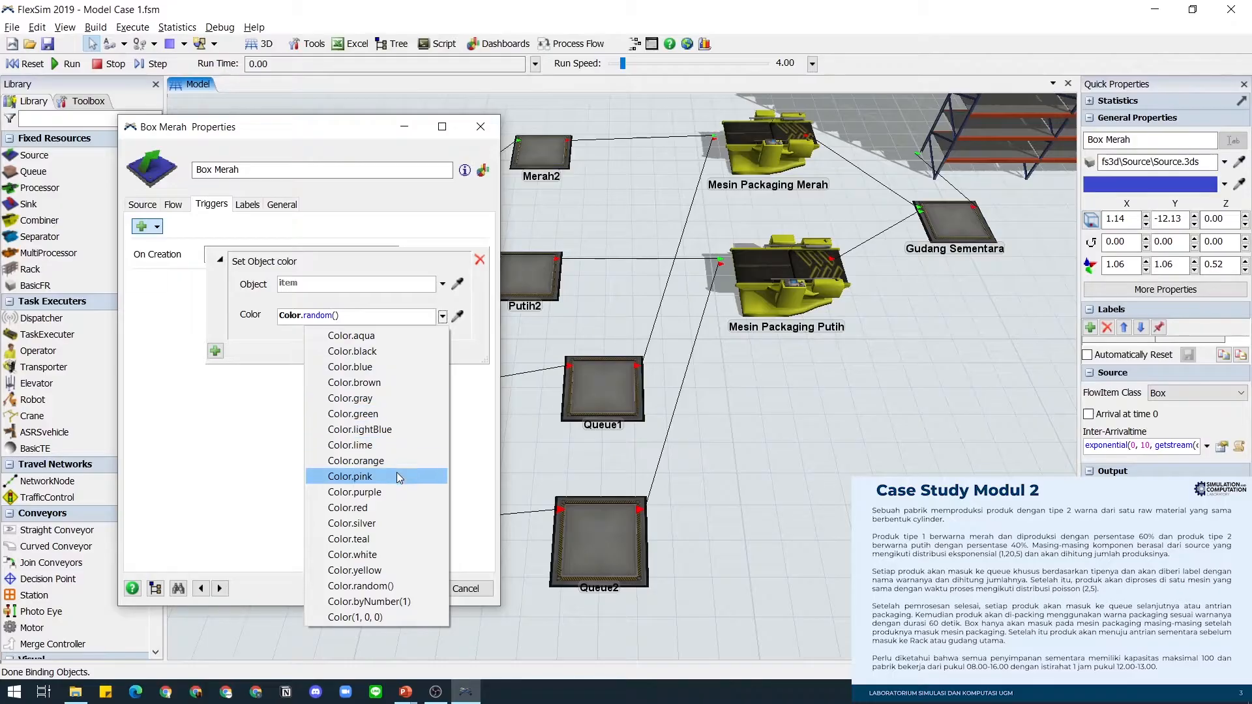
click(399, 507)
click(377, 417)
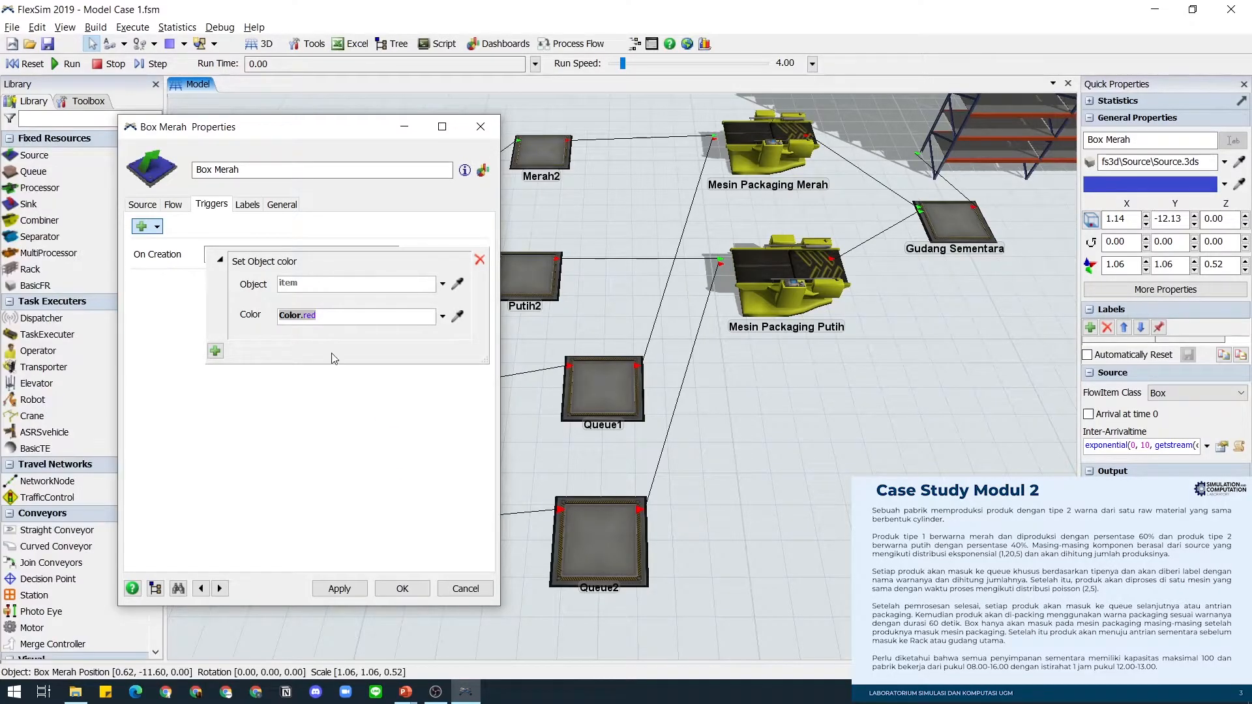
click(420, 590)
Step: Add an On Creation trigger with the Set Object Color action to the Box Putih source
double_click(403, 533)
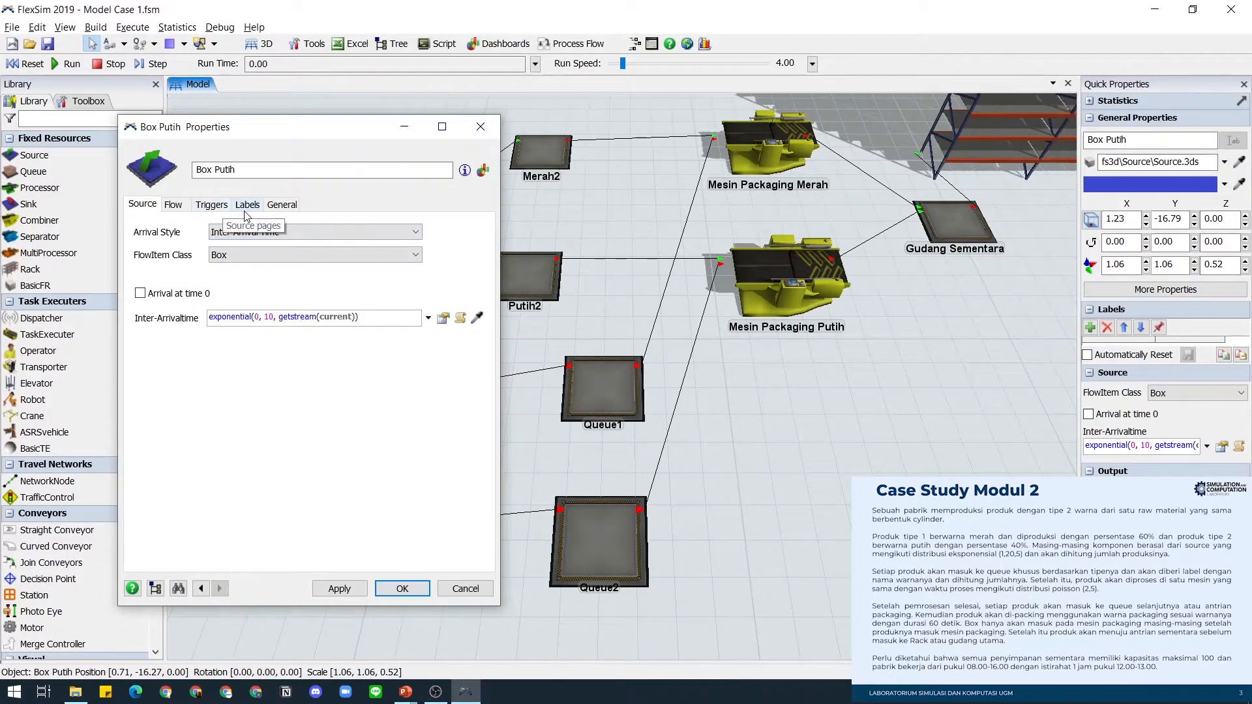
click(209, 204)
click(141, 226)
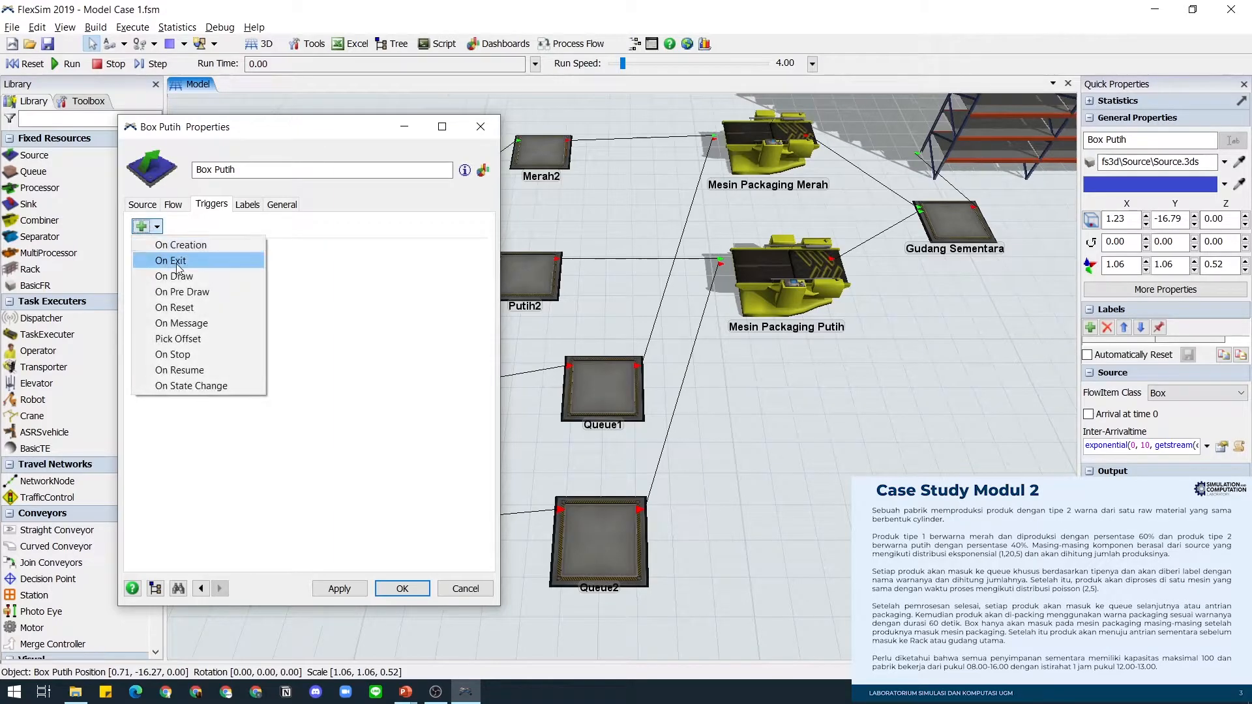
click(187, 250)
click(407, 254)
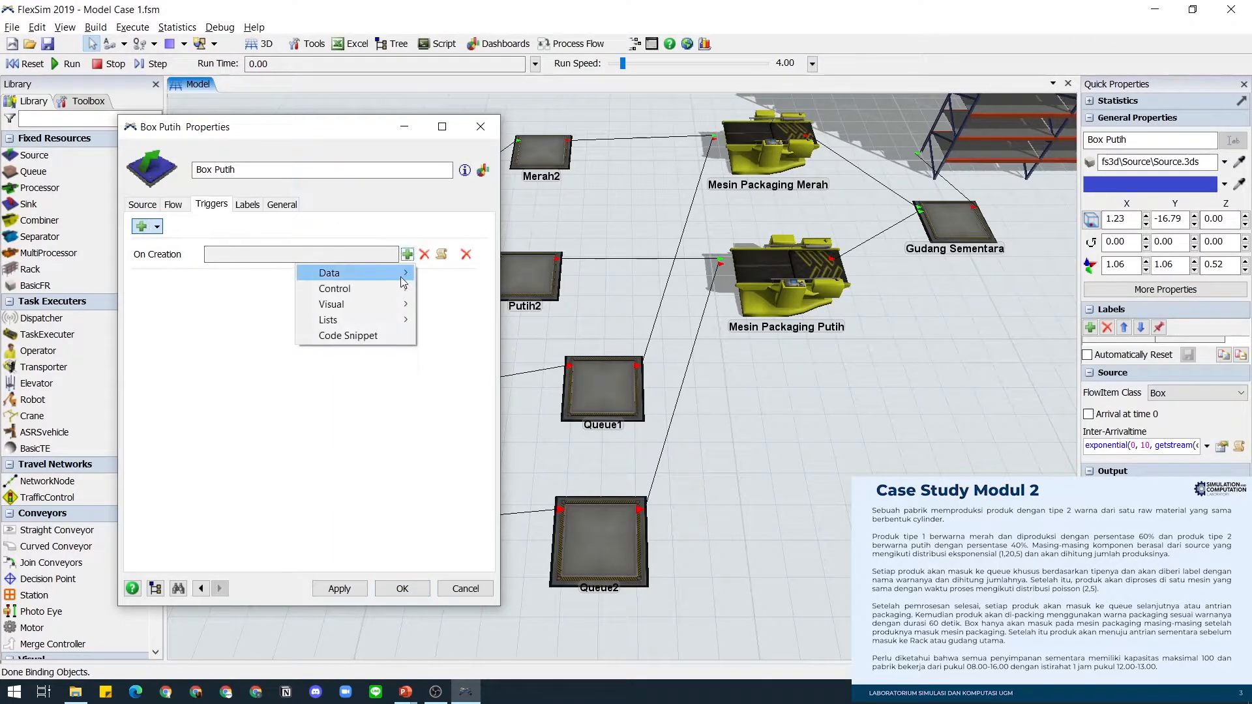
mouse_move(395, 306)
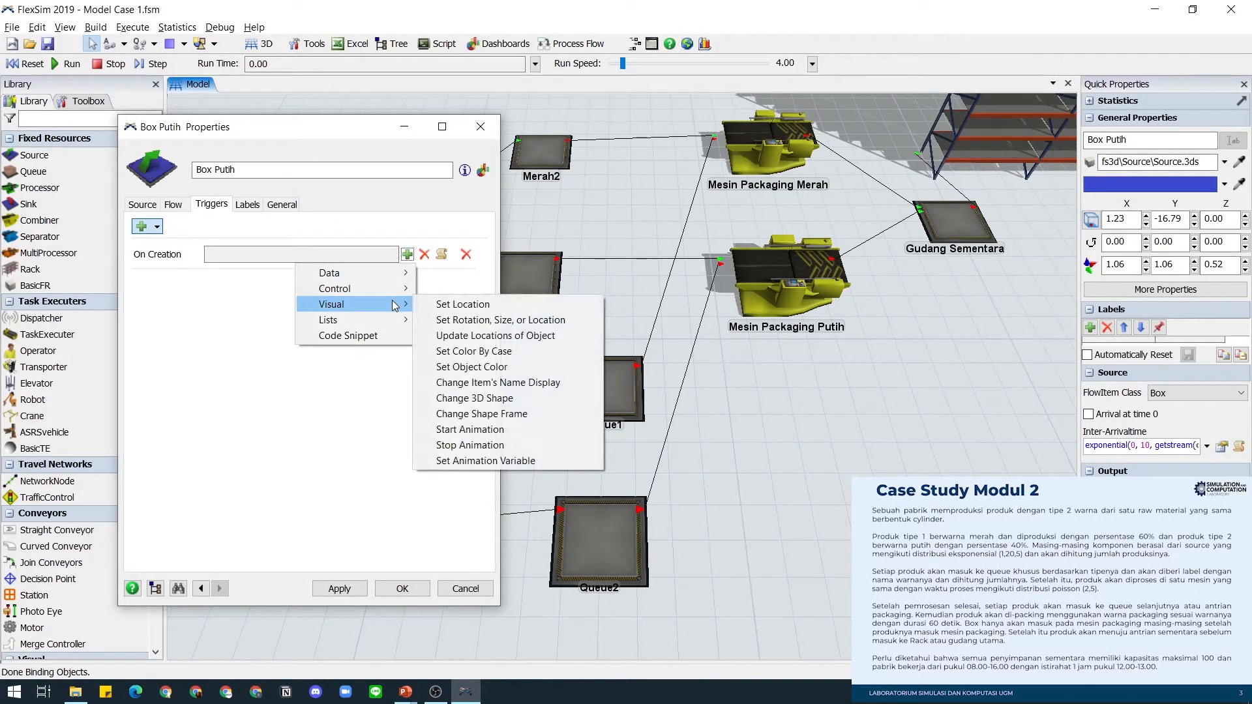
click(502, 367)
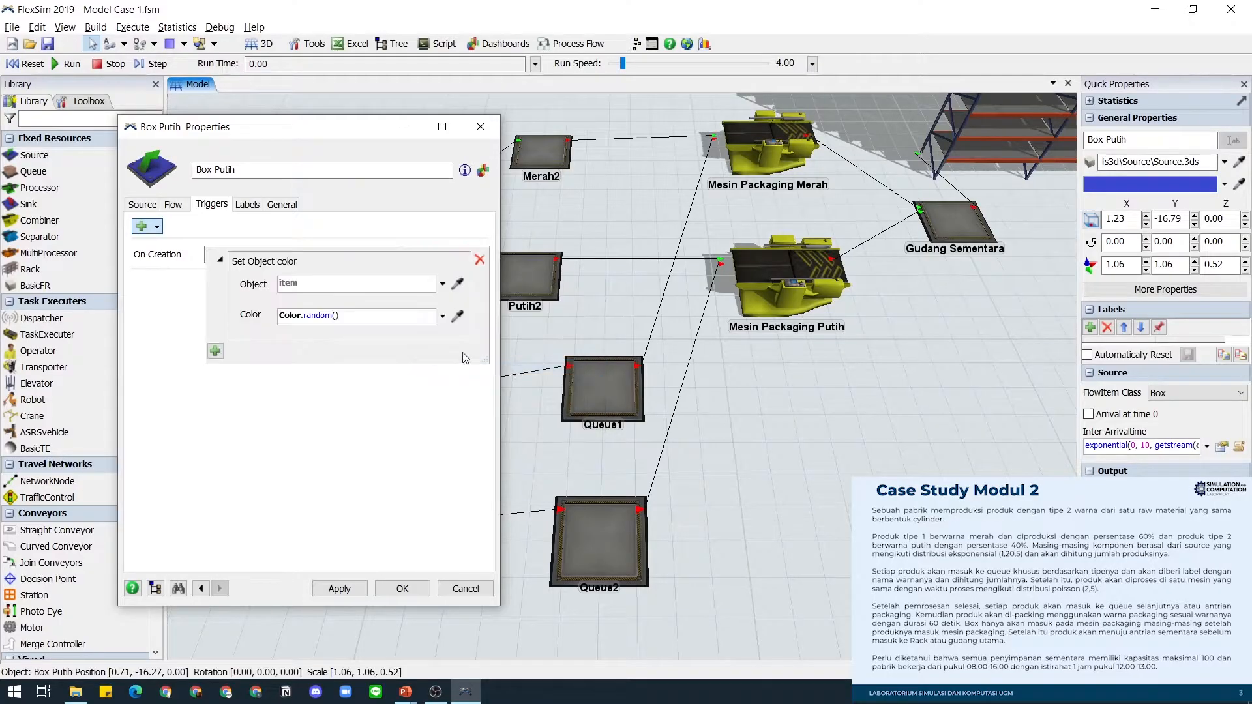
Step: Set the item color in Box Putih's creation trigger to Color.white, and confirm the source's properties
click(441, 286)
click(393, 373)
click(393, 372)
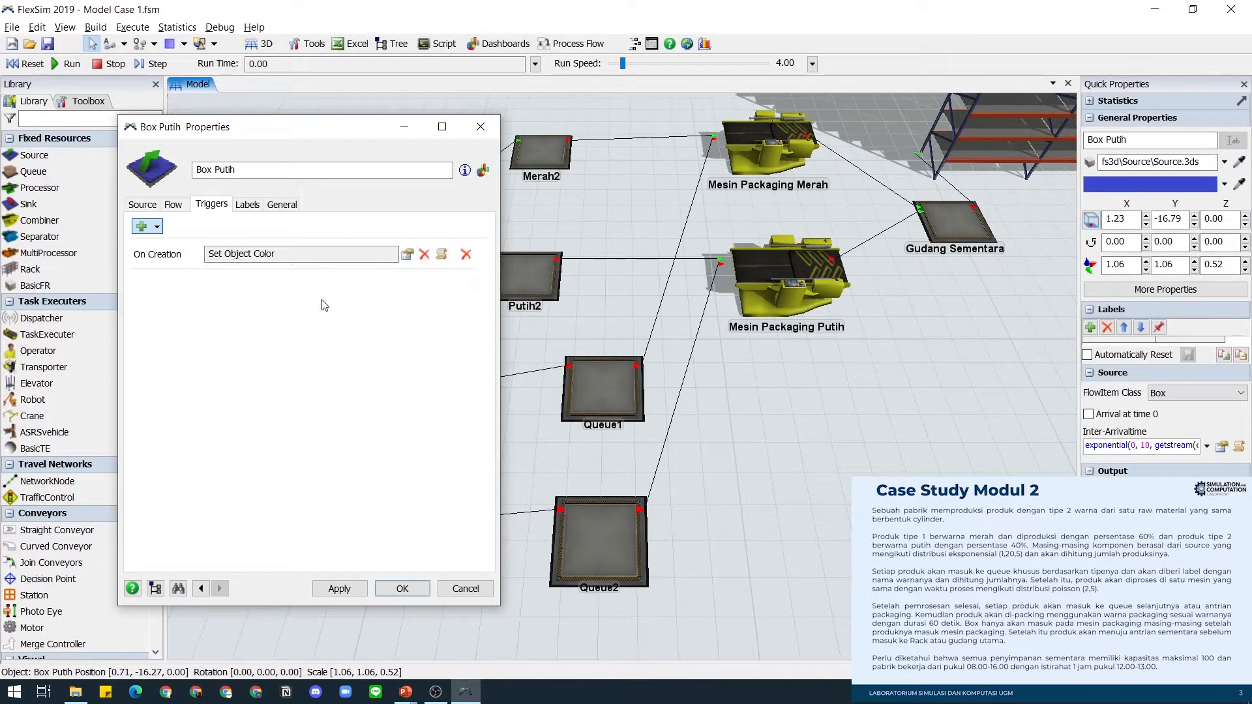
click(425, 257)
click(673, 404)
click(407, 253)
click(442, 317)
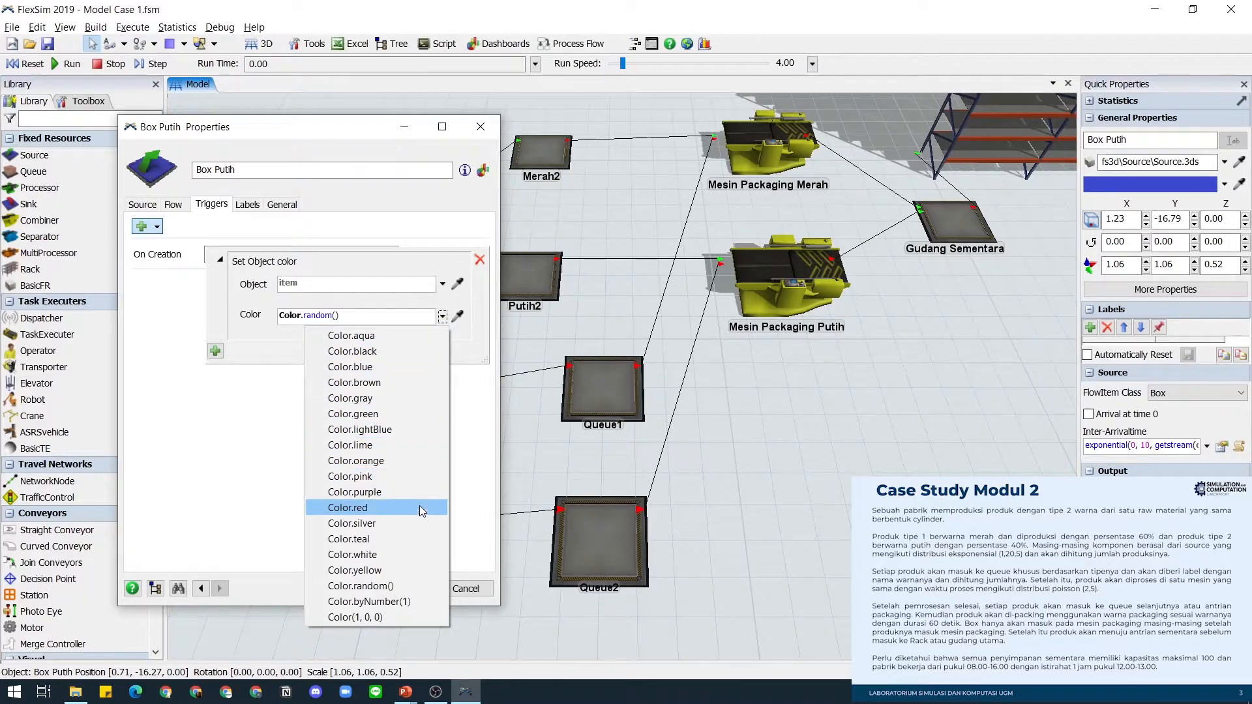
click(423, 554)
click(393, 590)
click(393, 590)
Step: Set the process time of the Mesin Packaging Merah combiner to 60, and confirm its properties
drag(763, 421, 569, 471)
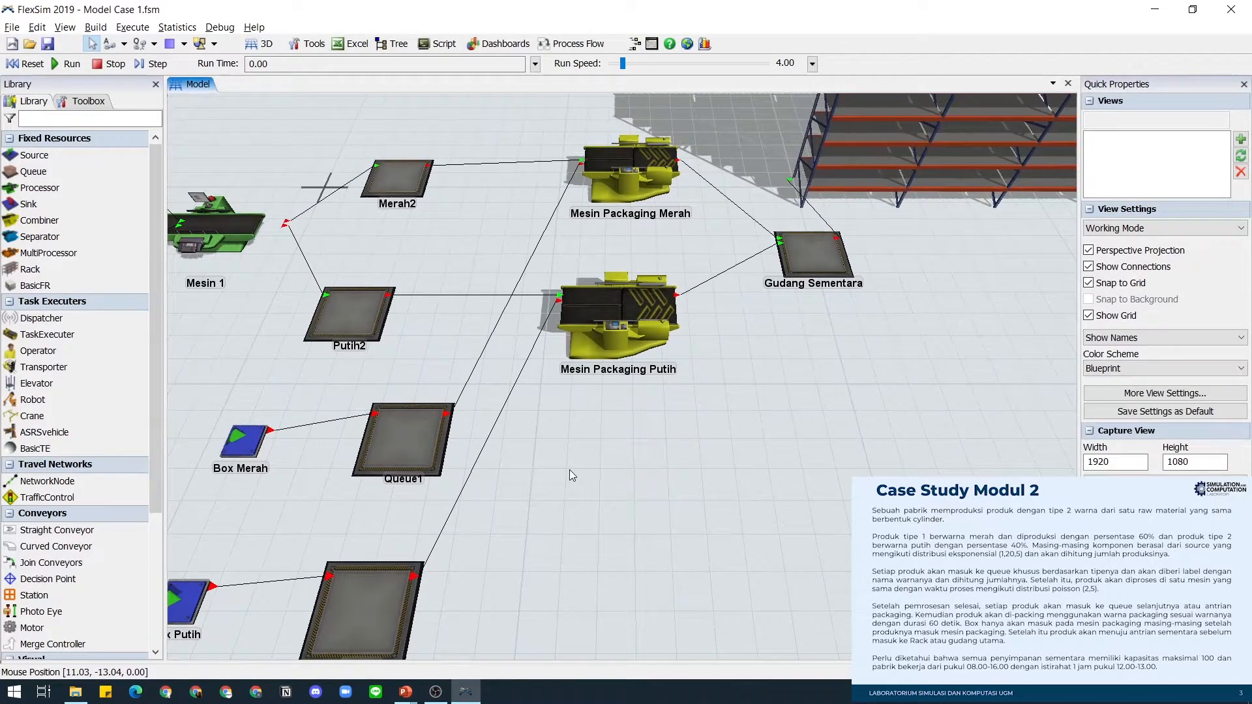
drag(635, 256, 703, 306)
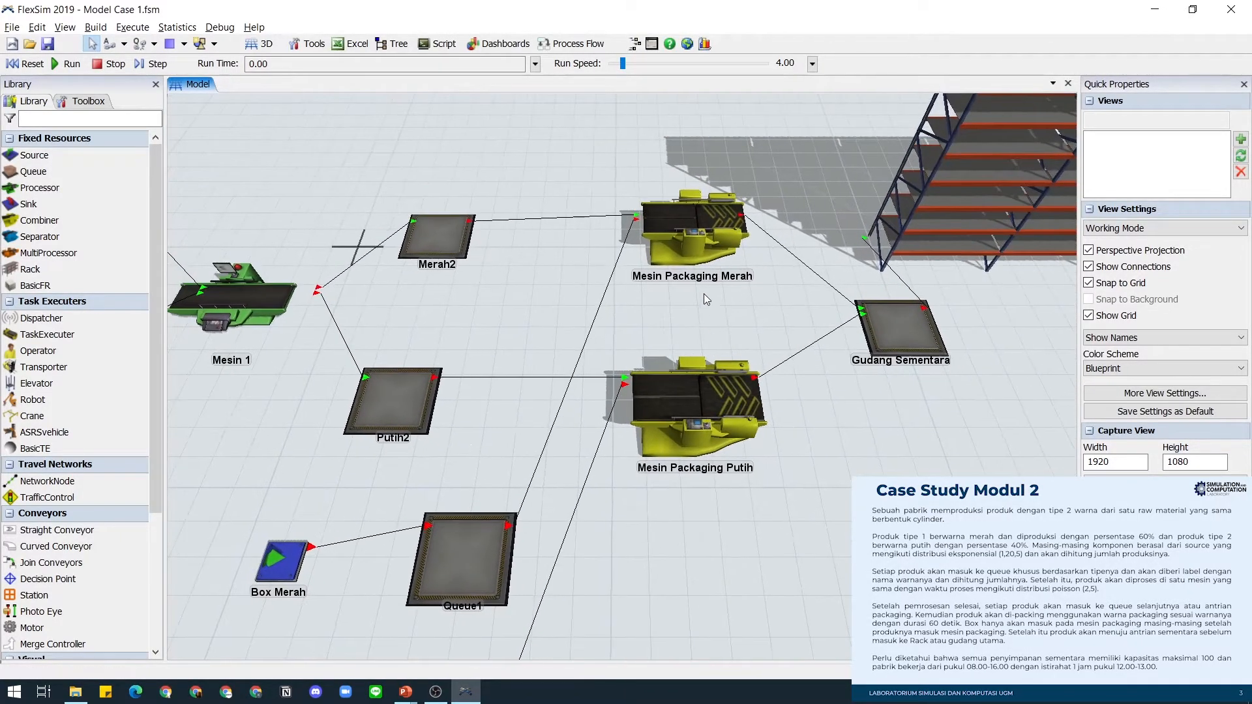
click(702, 223)
double_click(702, 223)
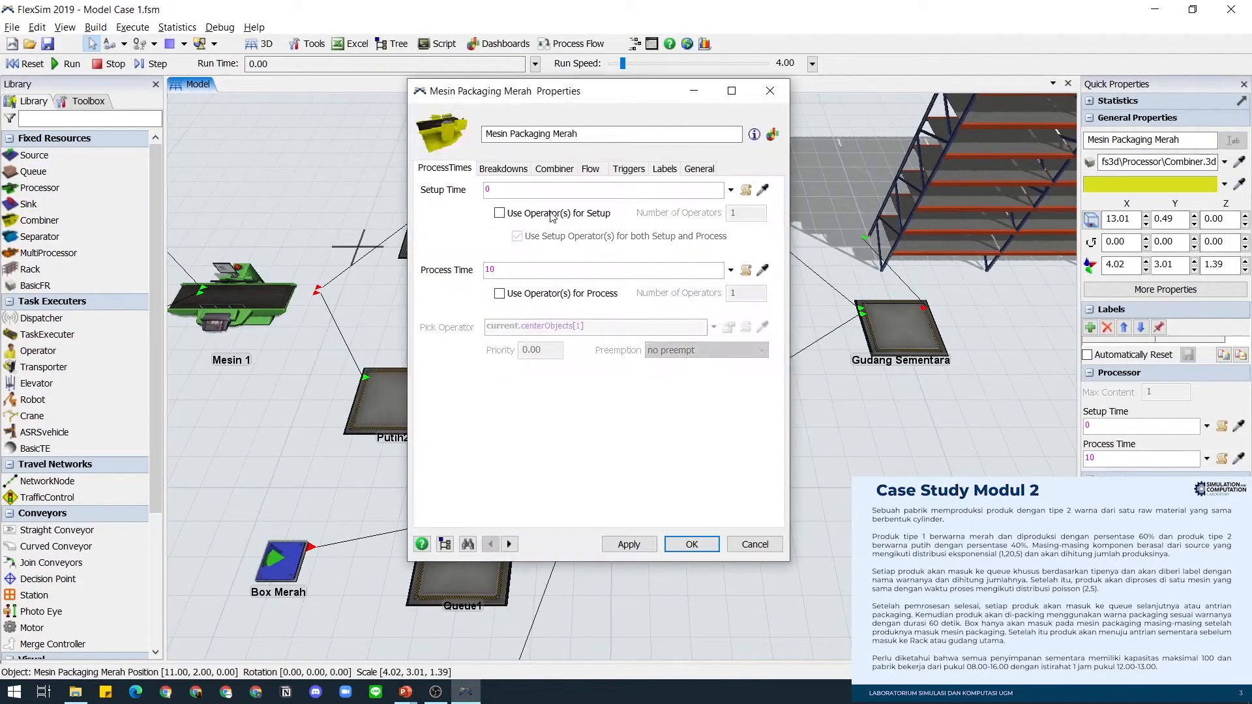
click(510, 270)
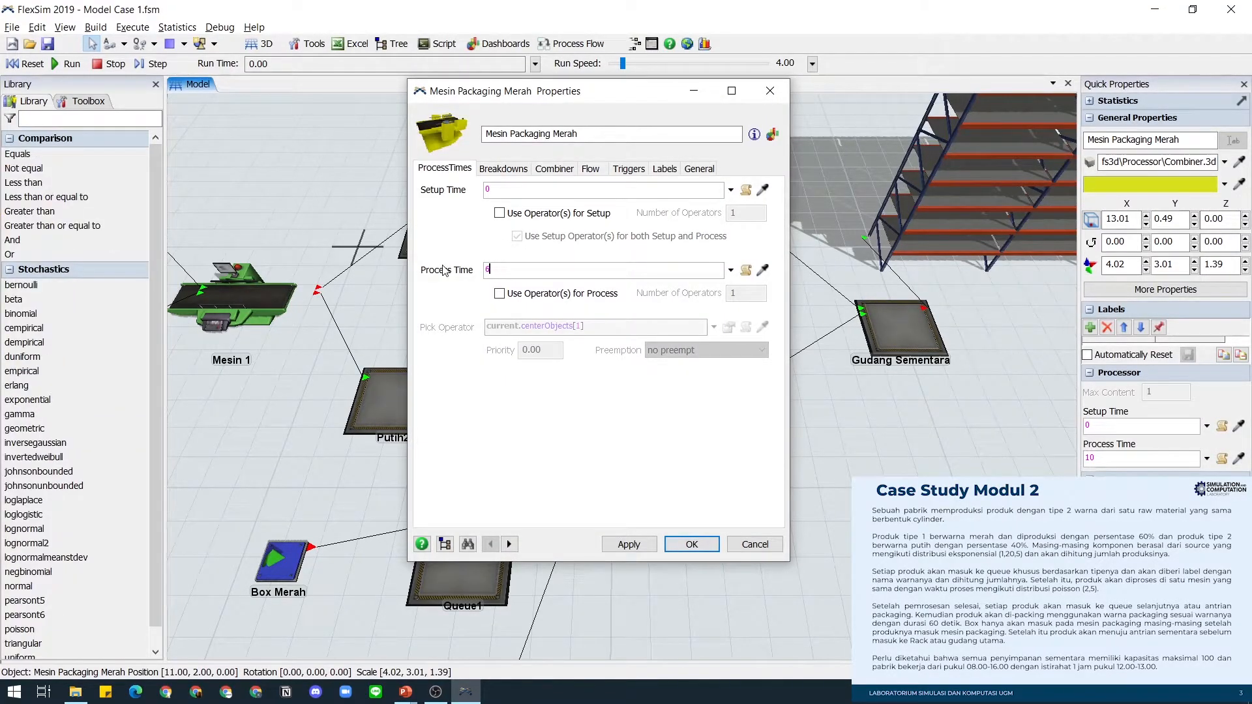
text(60)
click(691, 543)
Step: Set the process time of the Mesin Packaging Putih combiner to the case study's 60 seconds, and confirm its properties
click(670, 396)
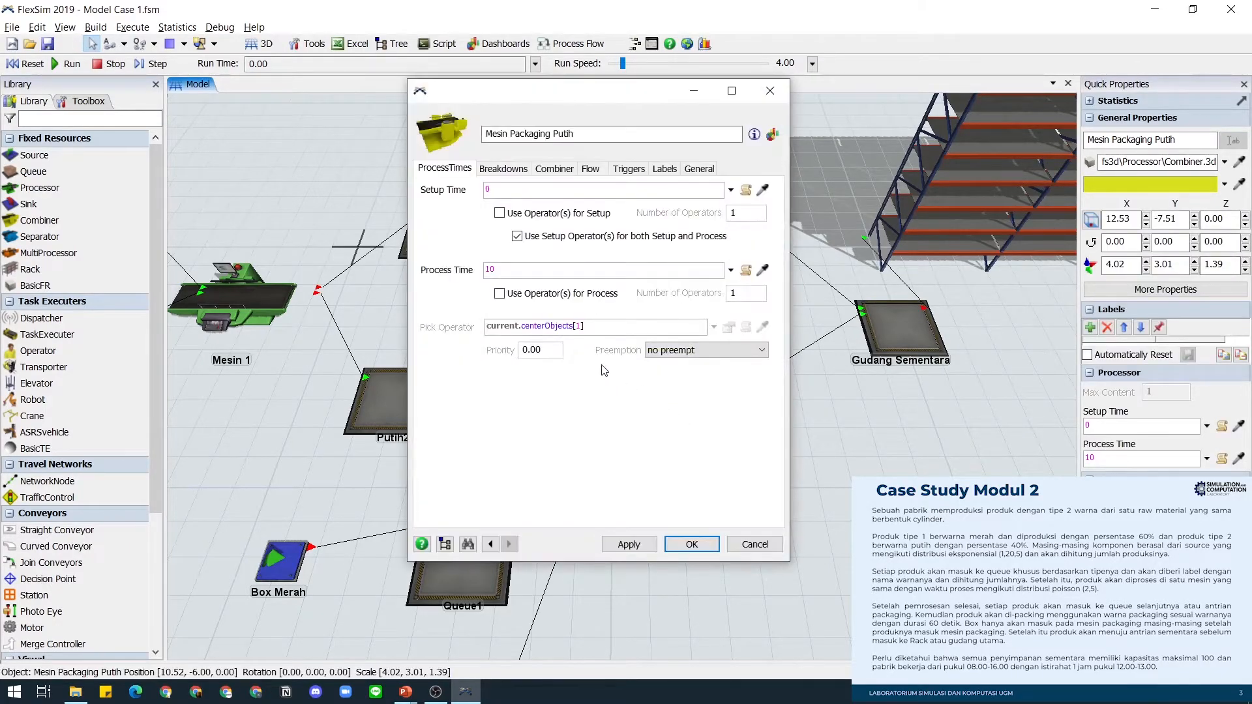
drag(528, 270, 470, 269)
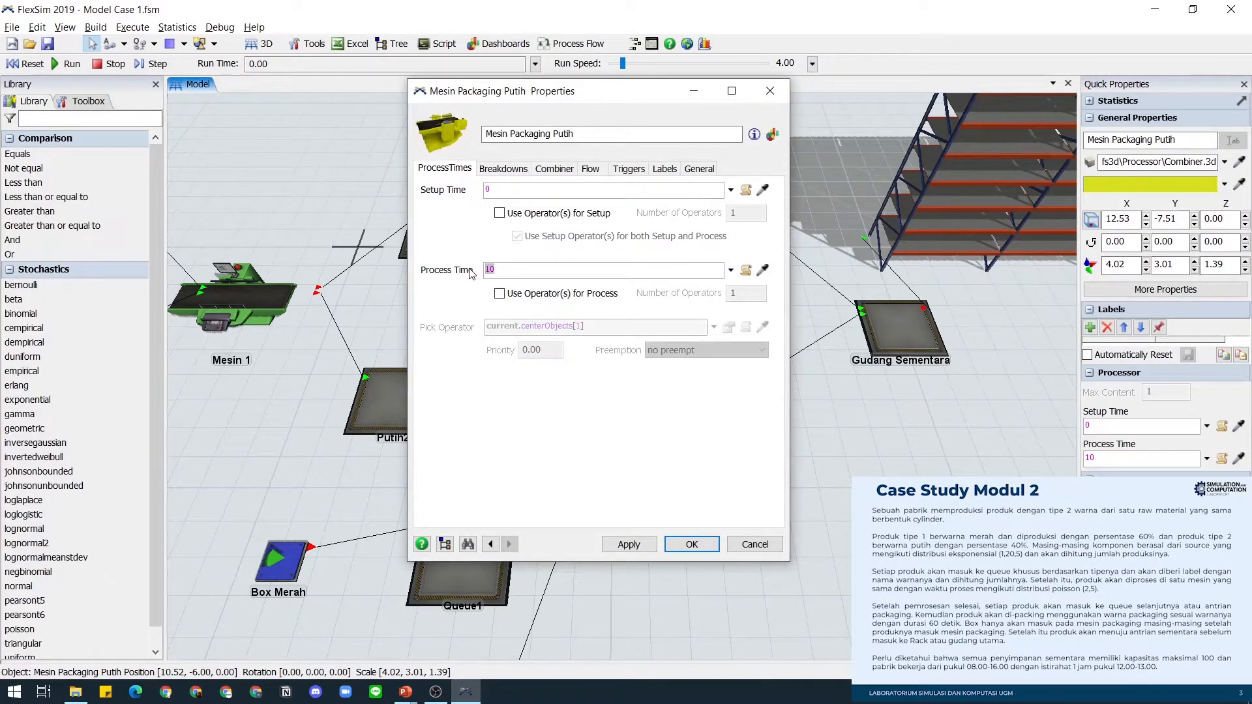
click(704, 541)
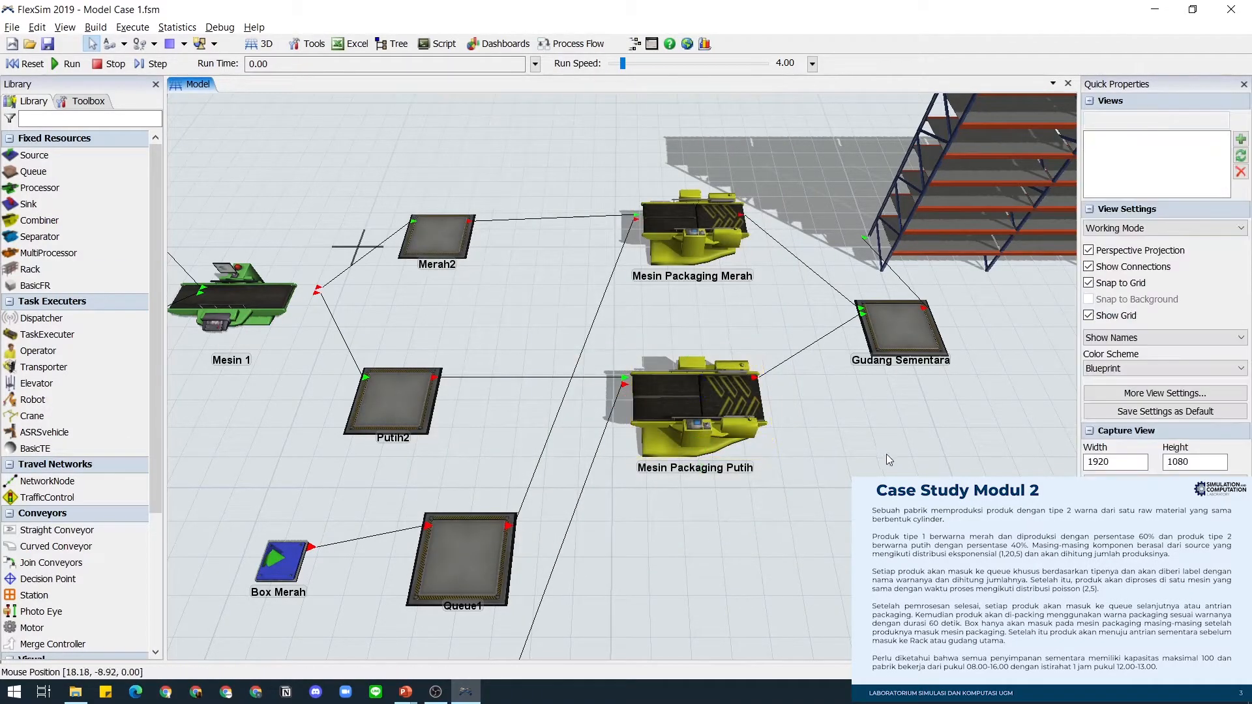
Step: Set the Merah queue's maximum content to 50, and confirm its properties
drag(881, 456, 621, 459)
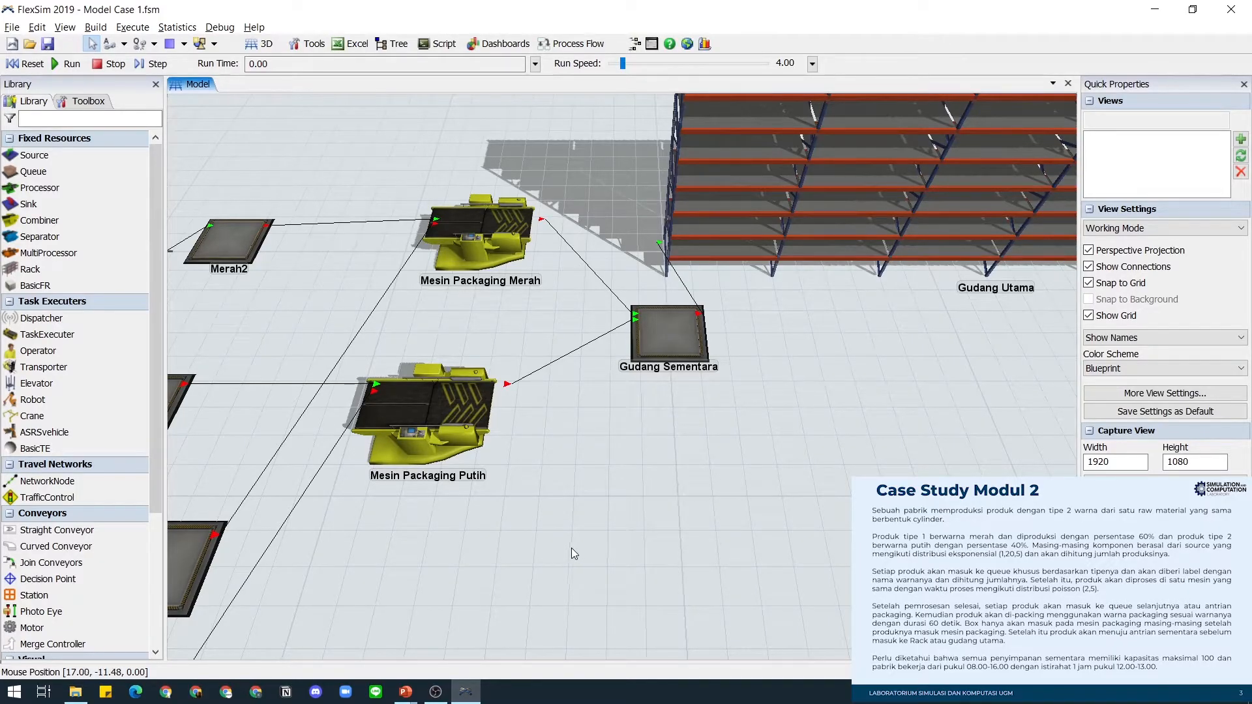
scroll(534, 548, down, 5)
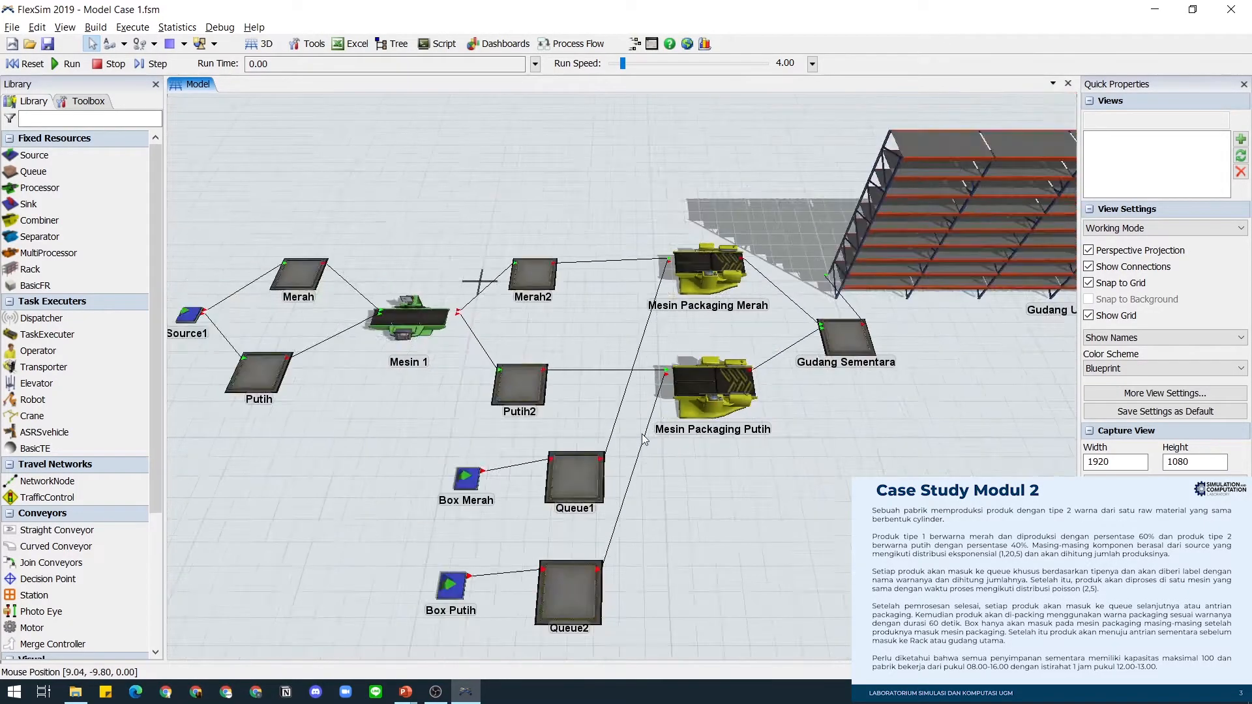
drag(387, 409, 532, 424)
double_click(489, 313)
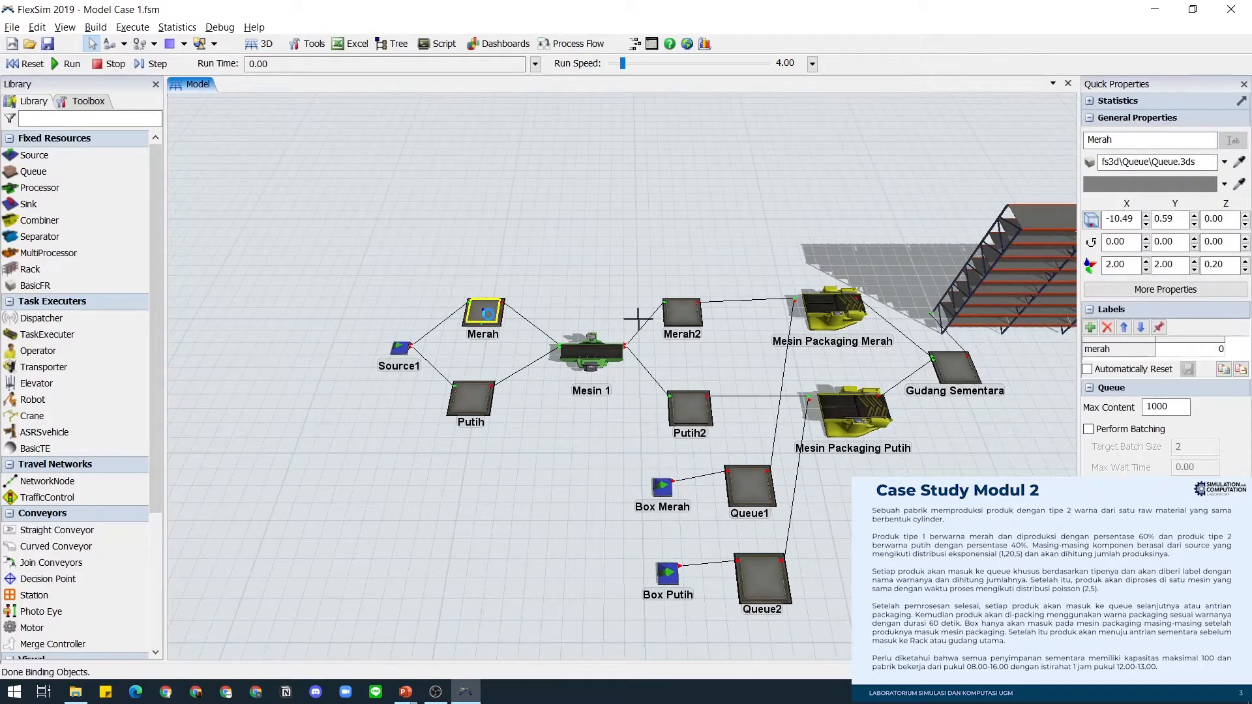
drag(234, 220, 164, 218)
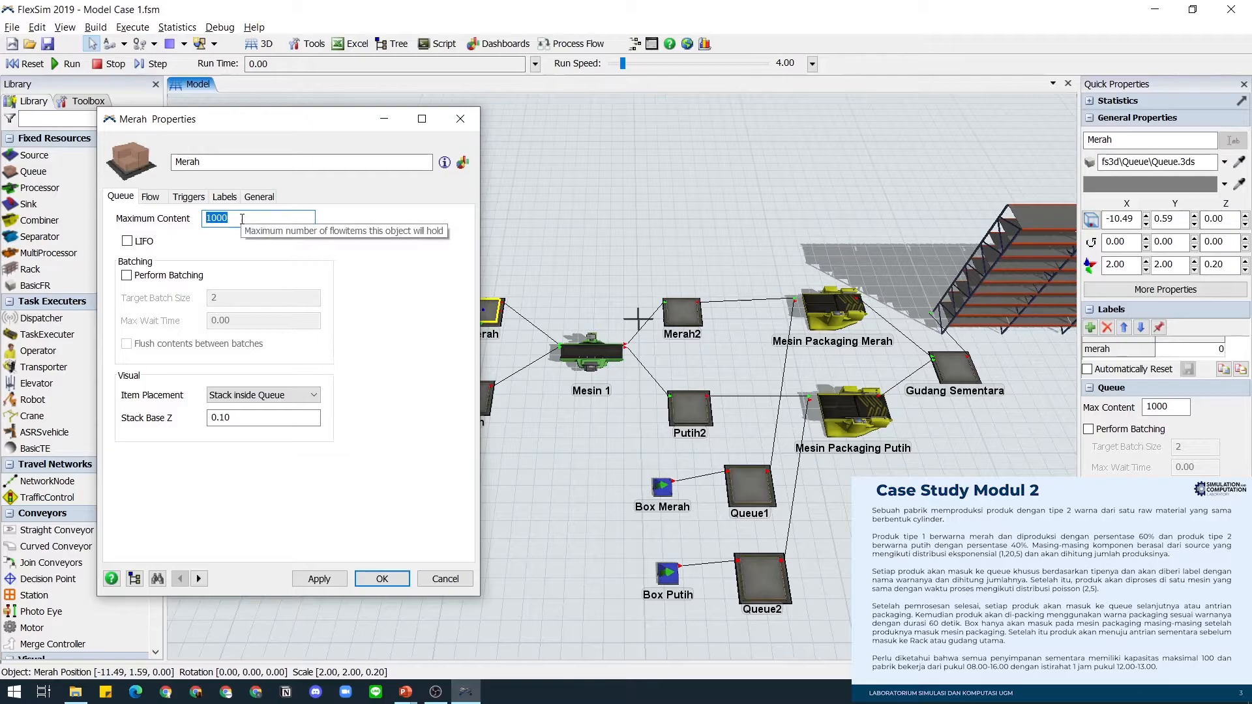
text(50)
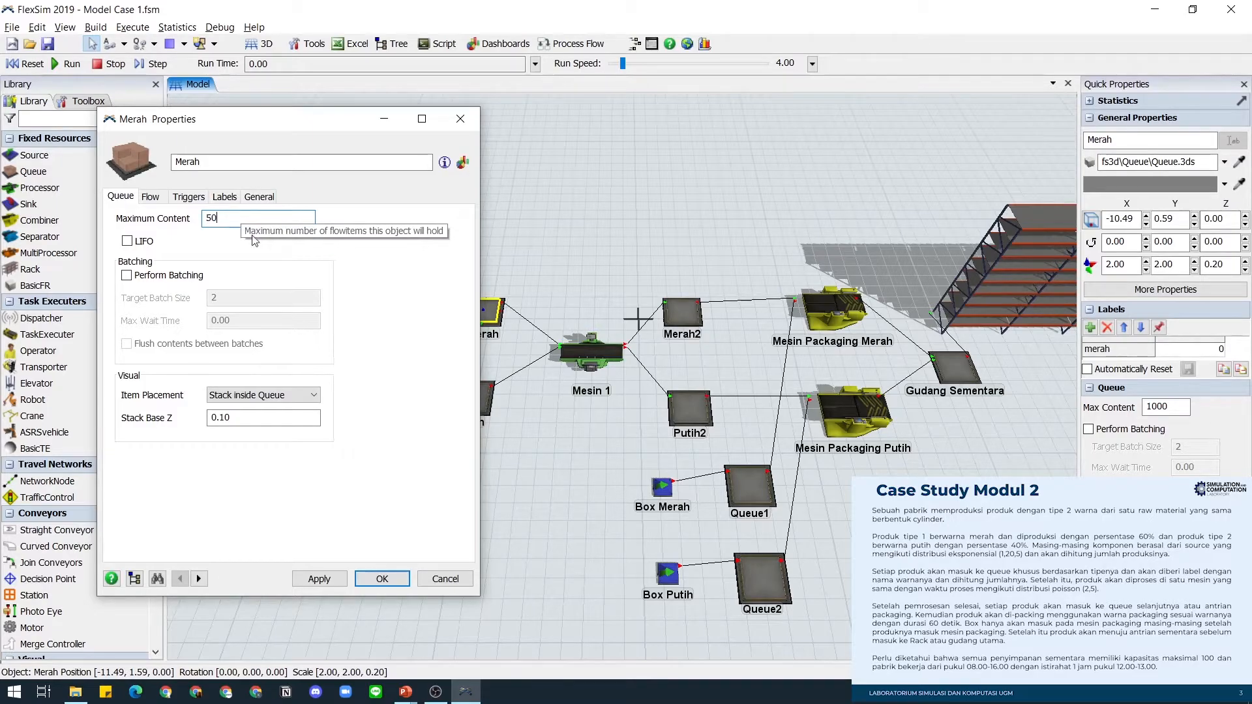
click(382, 579)
Step: Set the maximum content of the Putih, Merah2 and Putih2 queues to 50, confirming each queue's properties
double_click(682, 313)
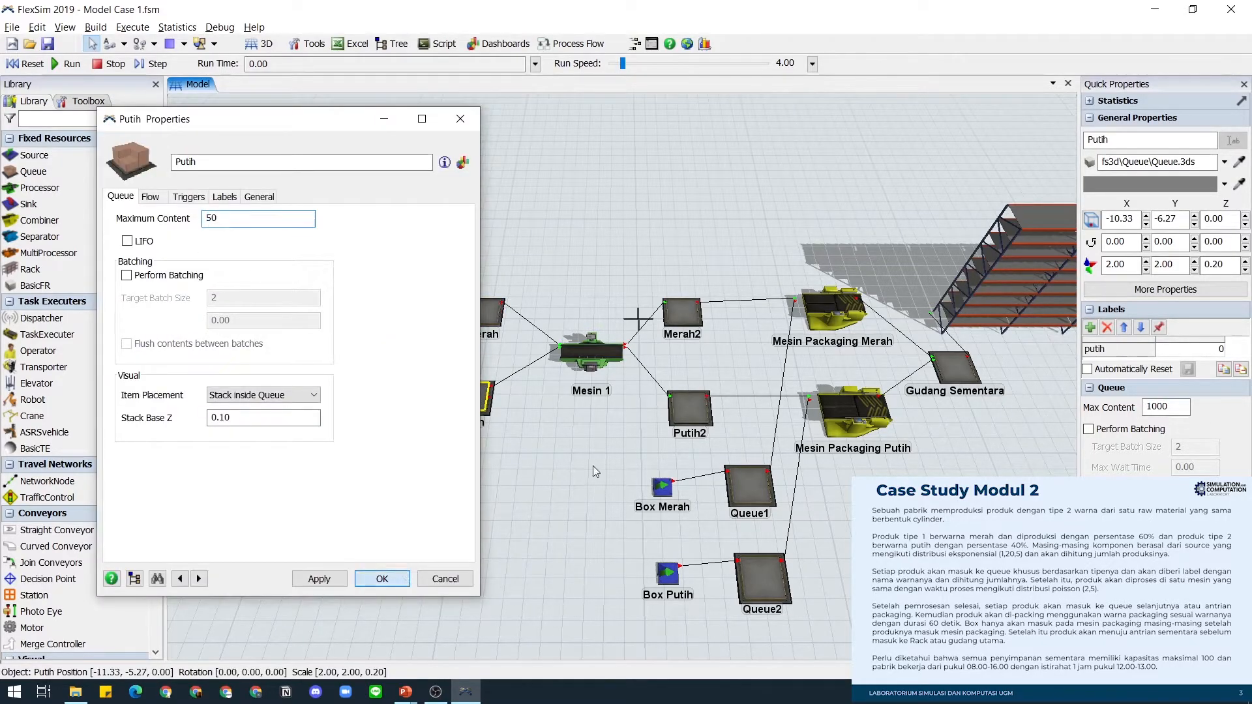
drag(260, 219, 130, 215)
text(50)
click(382, 578)
double_click(690, 408)
drag(261, 220, 130, 214)
text(50)
click(383, 578)
Step: Set the maximum content of the box queues Queue1 and Queue2 to 50, confirming each one's properties
double_click(750, 483)
drag(261, 219, 130, 214)
text(50)
click(382, 579)
double_click(762, 574)
drag(260, 219, 129, 214)
text(50)
click(382, 578)
Step: Set the maximum content of the Gudang Sementara queue to 50, and confirm its properties
click(958, 378)
double_click(958, 379)
drag(261, 219, 130, 215)
text(5)
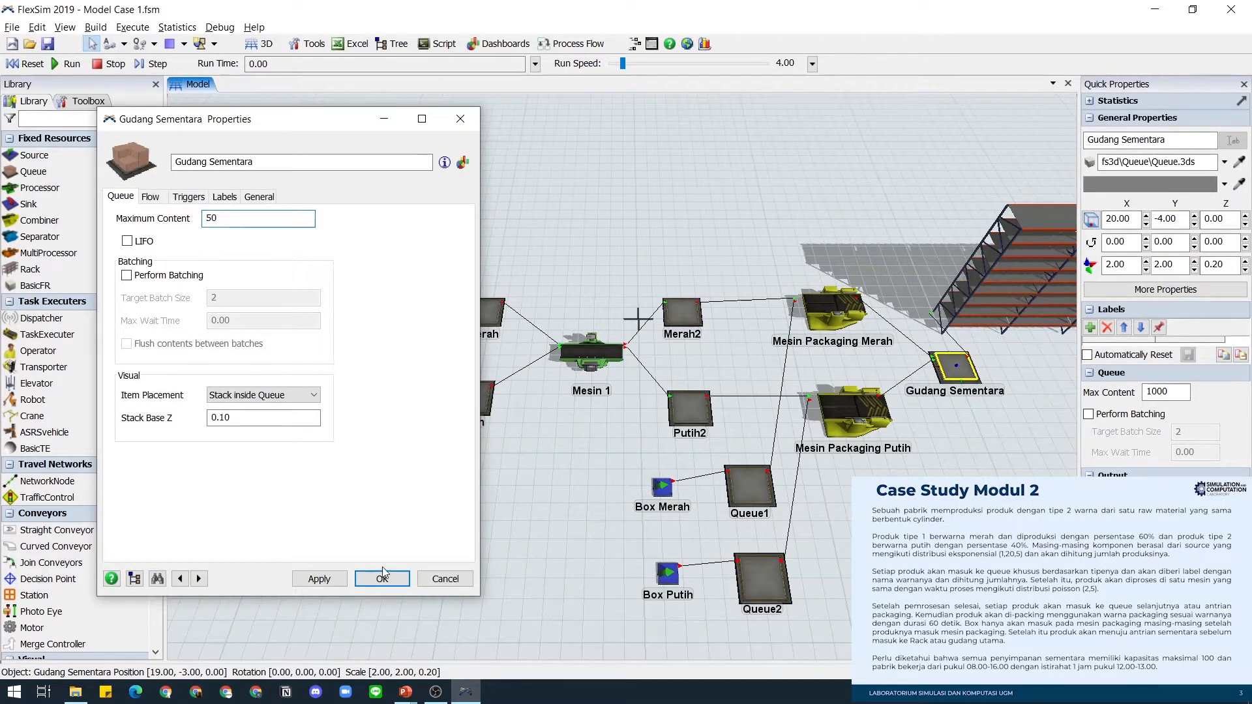
click(383, 574)
Step: Add a new time table to the breakdowns of the Mesin 1 processor
drag(515, 501, 399, 488)
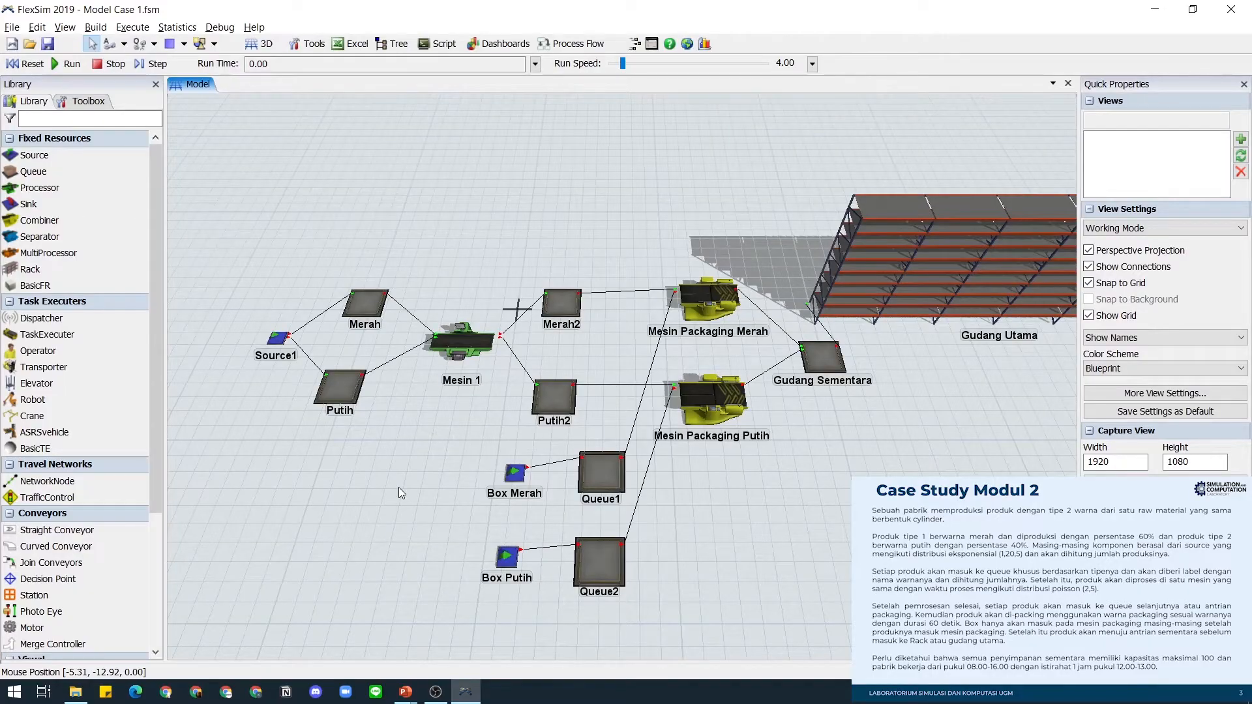
drag(374, 456, 386, 507)
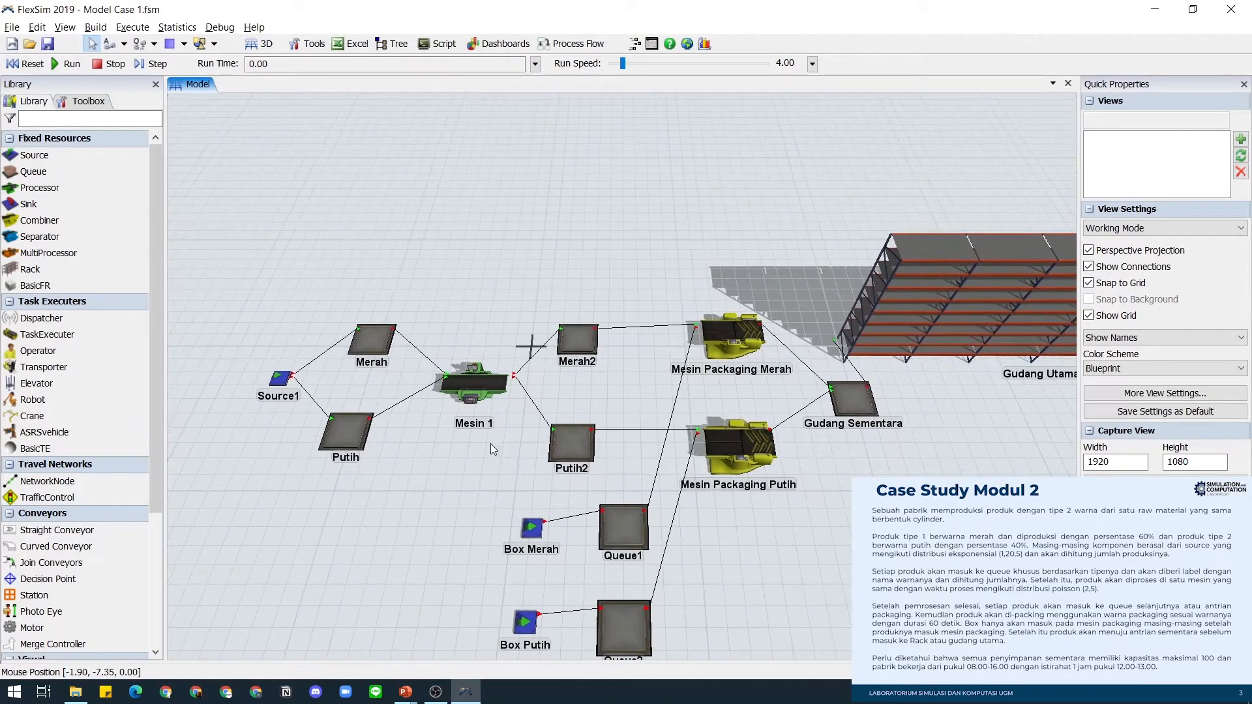
drag(479, 469, 487, 419)
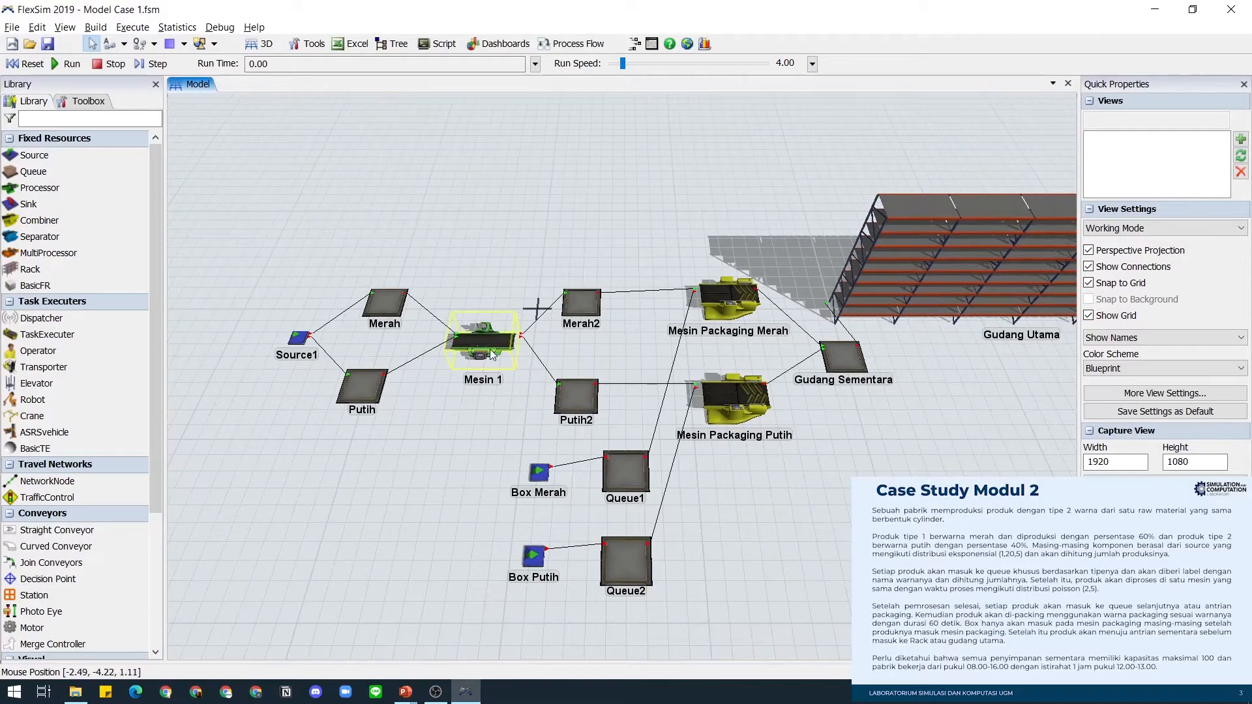
double_click(490, 354)
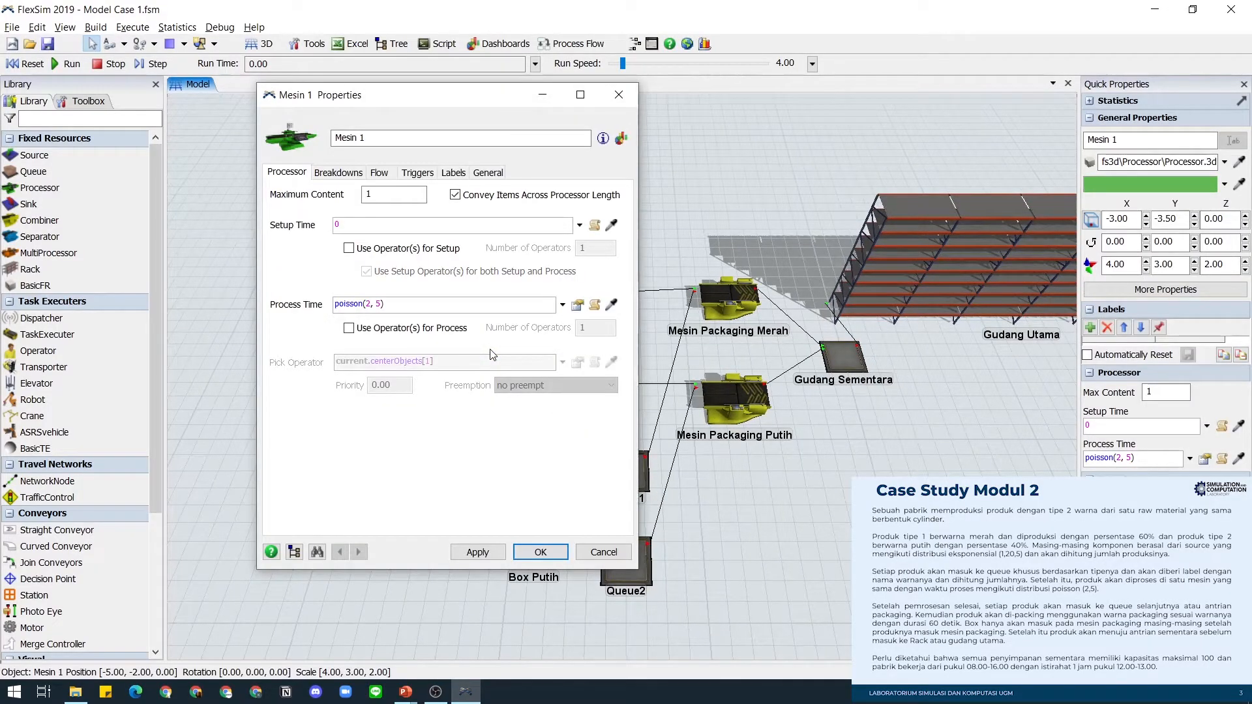
click(392, 190)
click(362, 173)
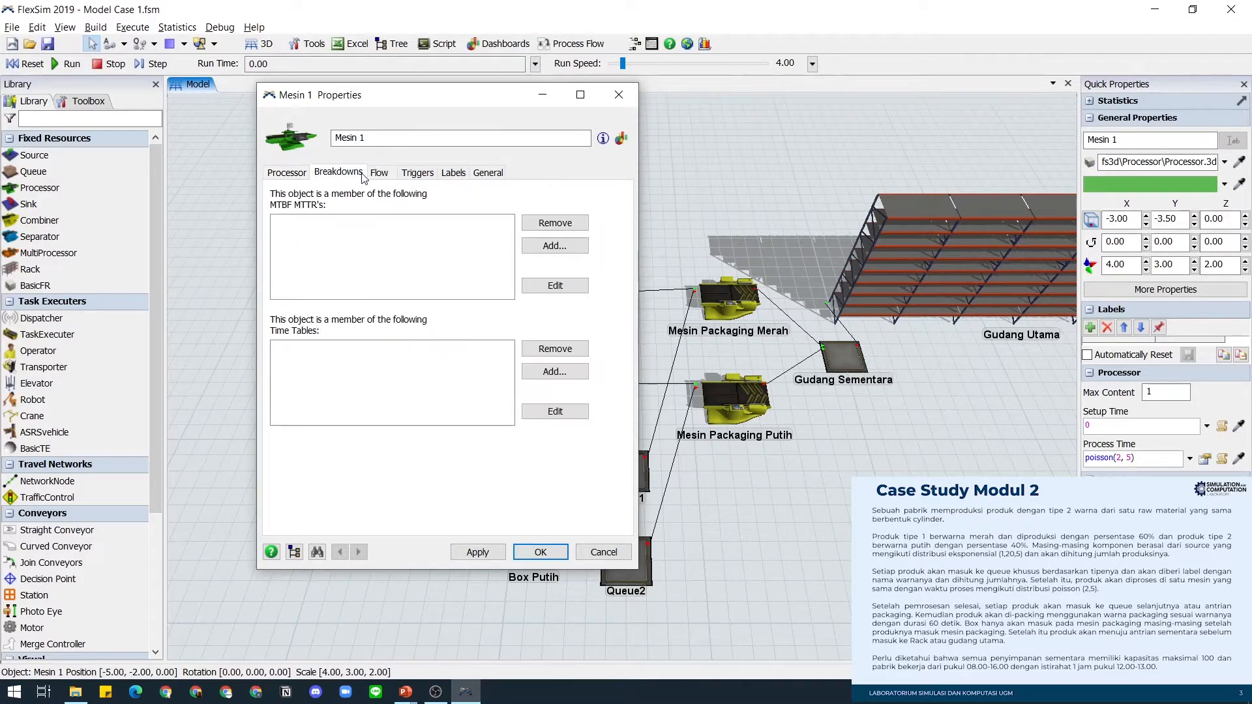
click(576, 372)
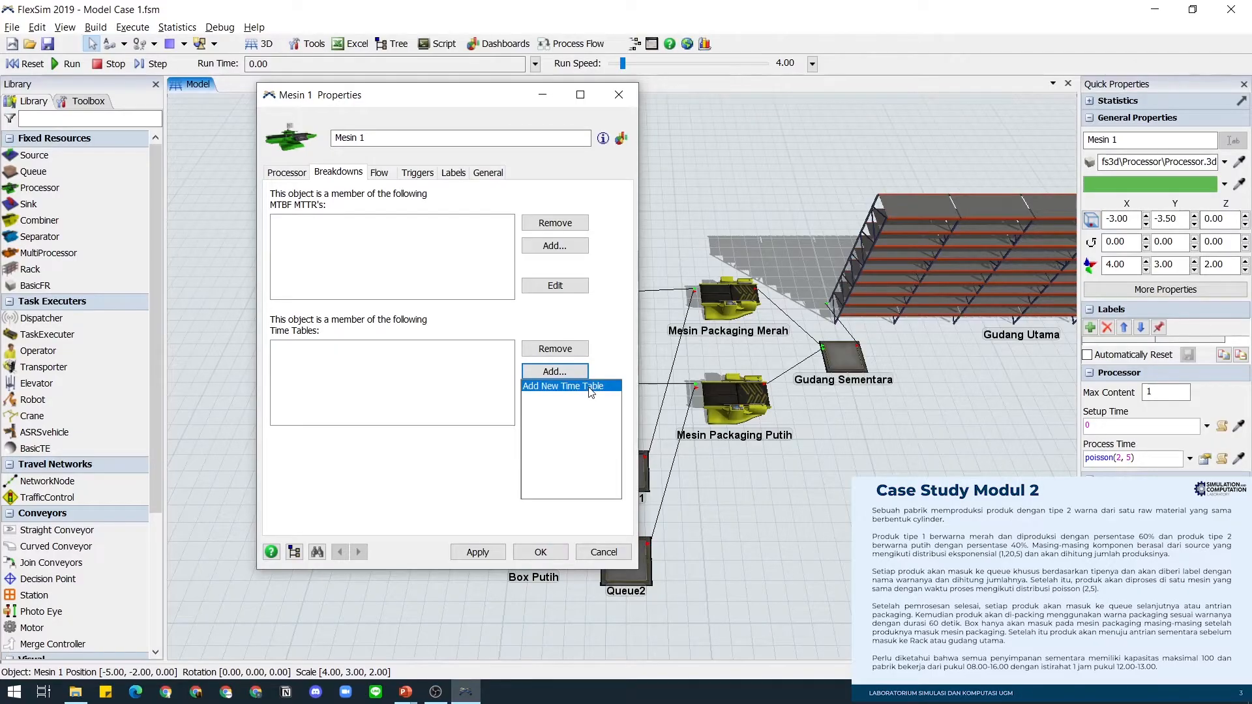
click(589, 387)
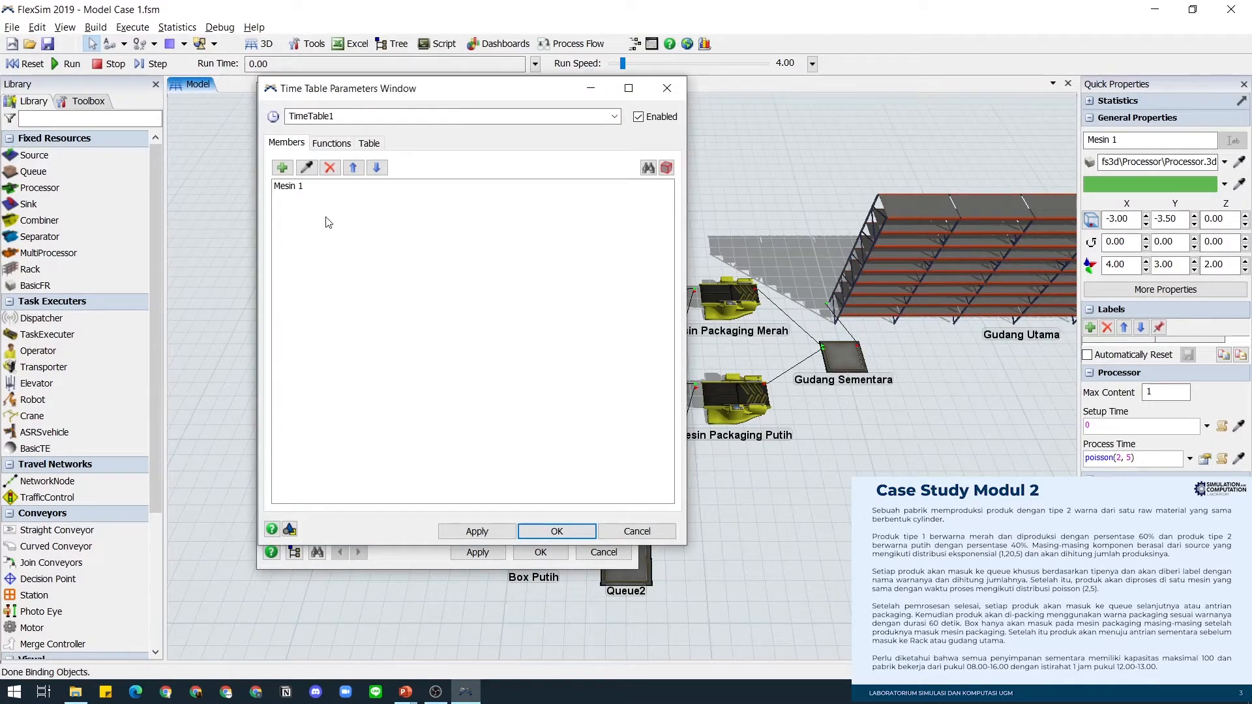
Step: Add all sources, processors, queues, combiners and racks as members of the new time table, and confirm it
click(282, 167)
click(325, 231)
ctrl+click(330, 247)
ctrl+click(324, 262)
ctrl+click(330, 278)
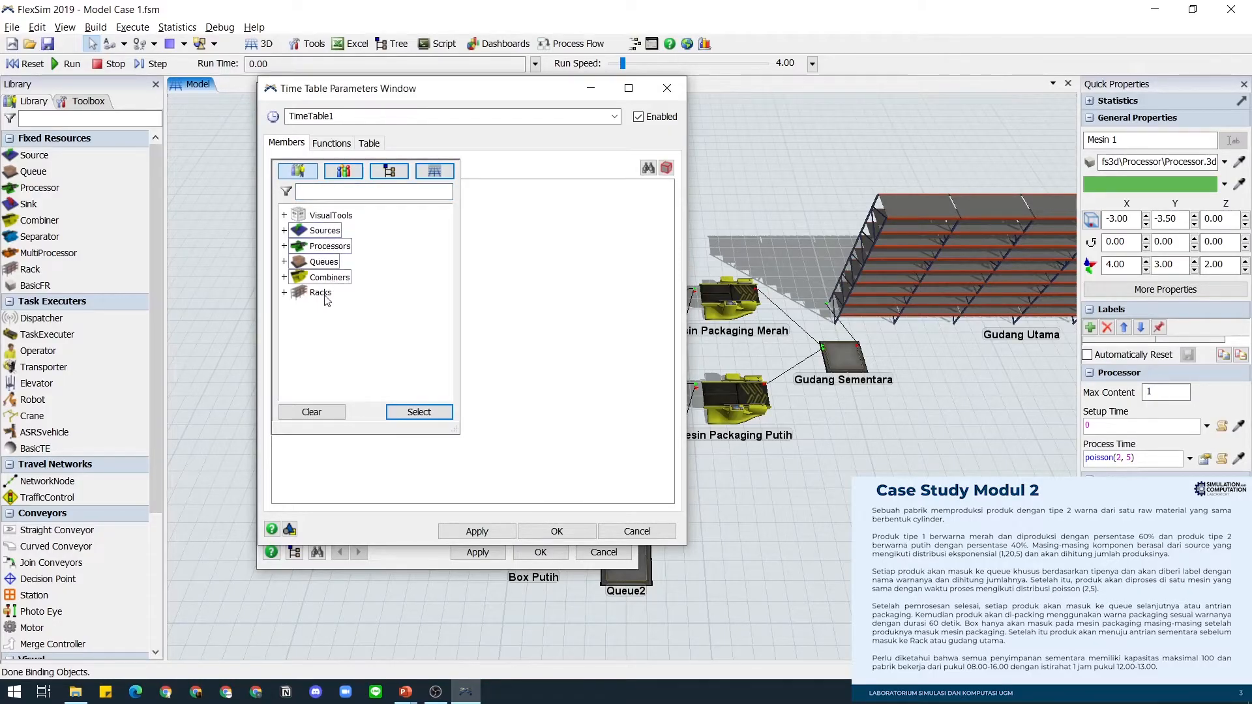
click(419, 412)
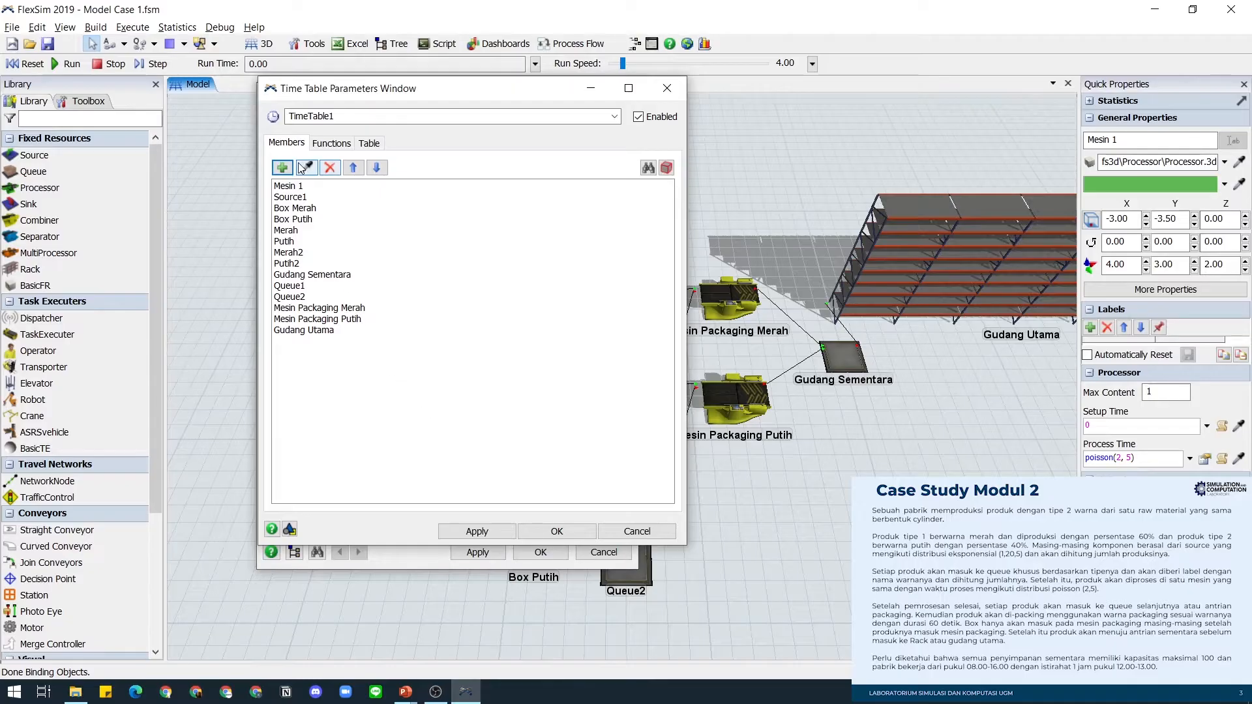
click(538, 530)
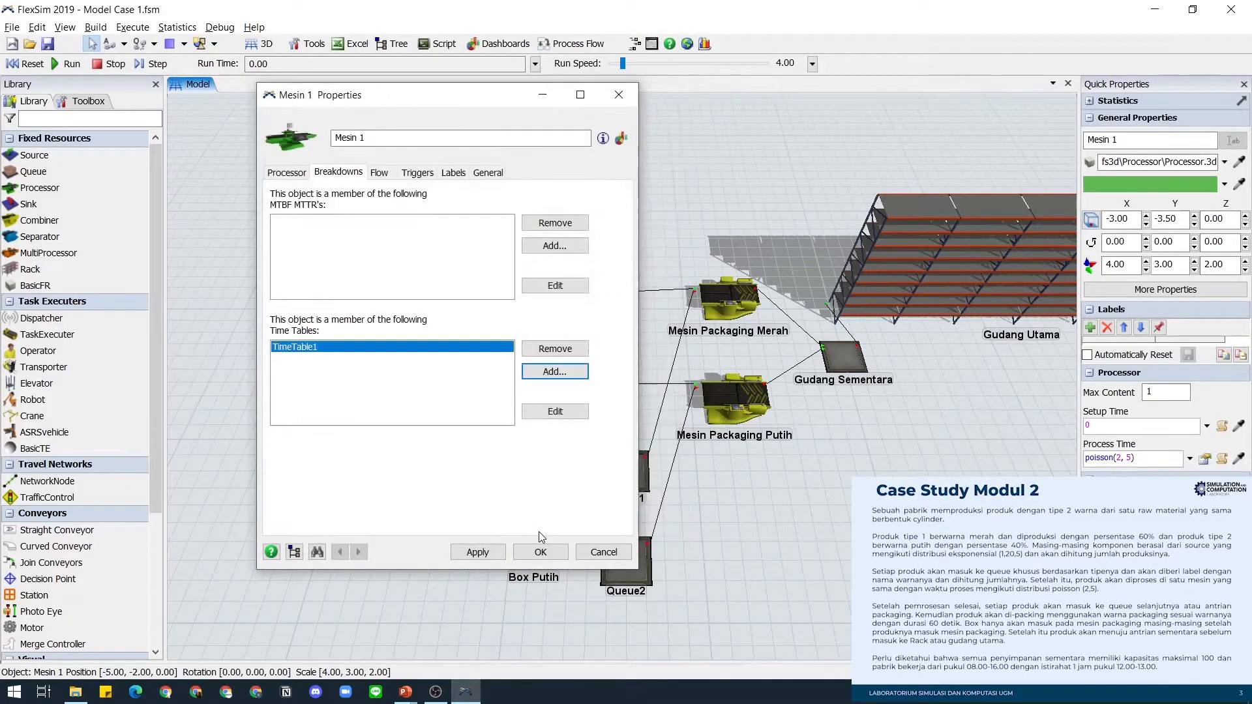
Step: Reopen TimeTable1 from Mesin 1's breakdowns for editing and set its table mode to Daily Repeat
click(553, 376)
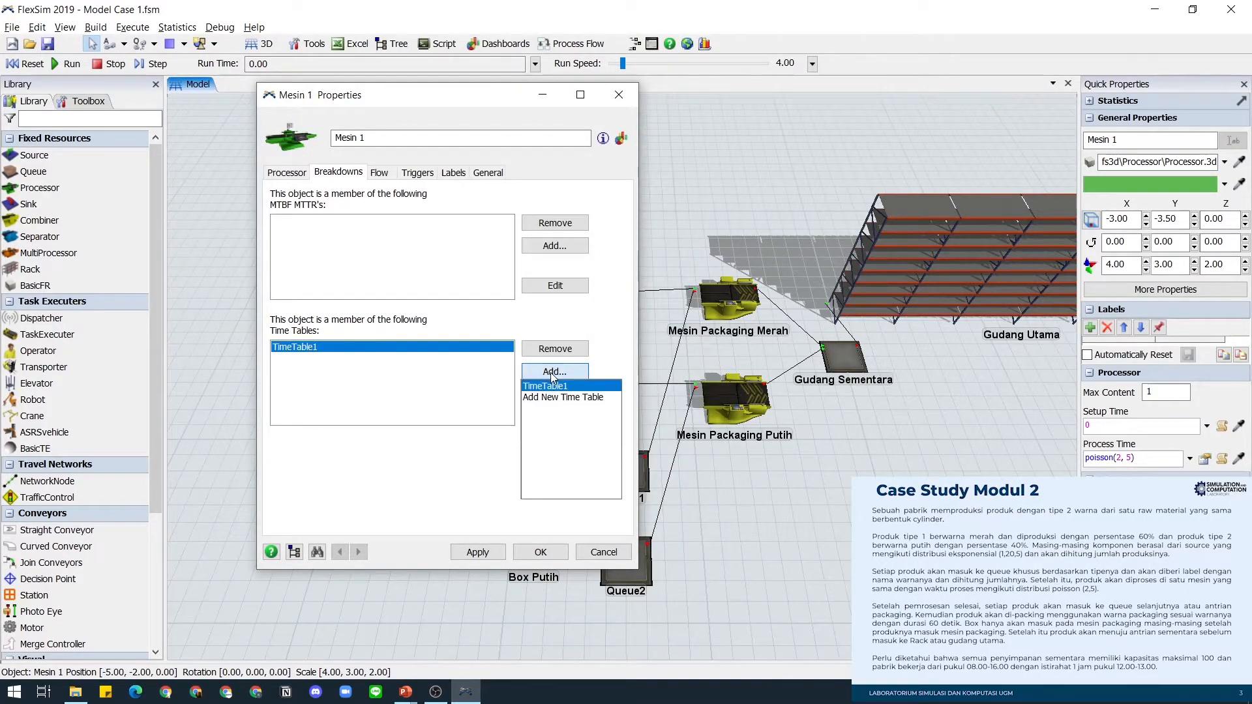
click(427, 354)
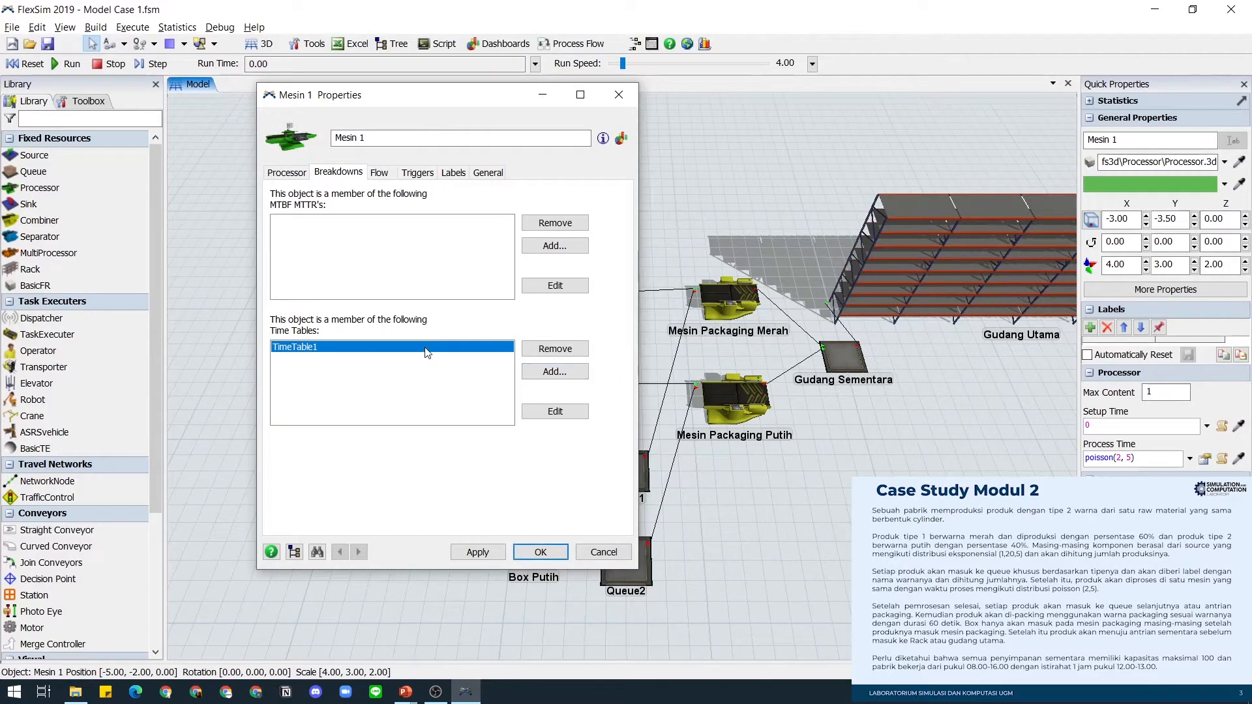
click(555, 412)
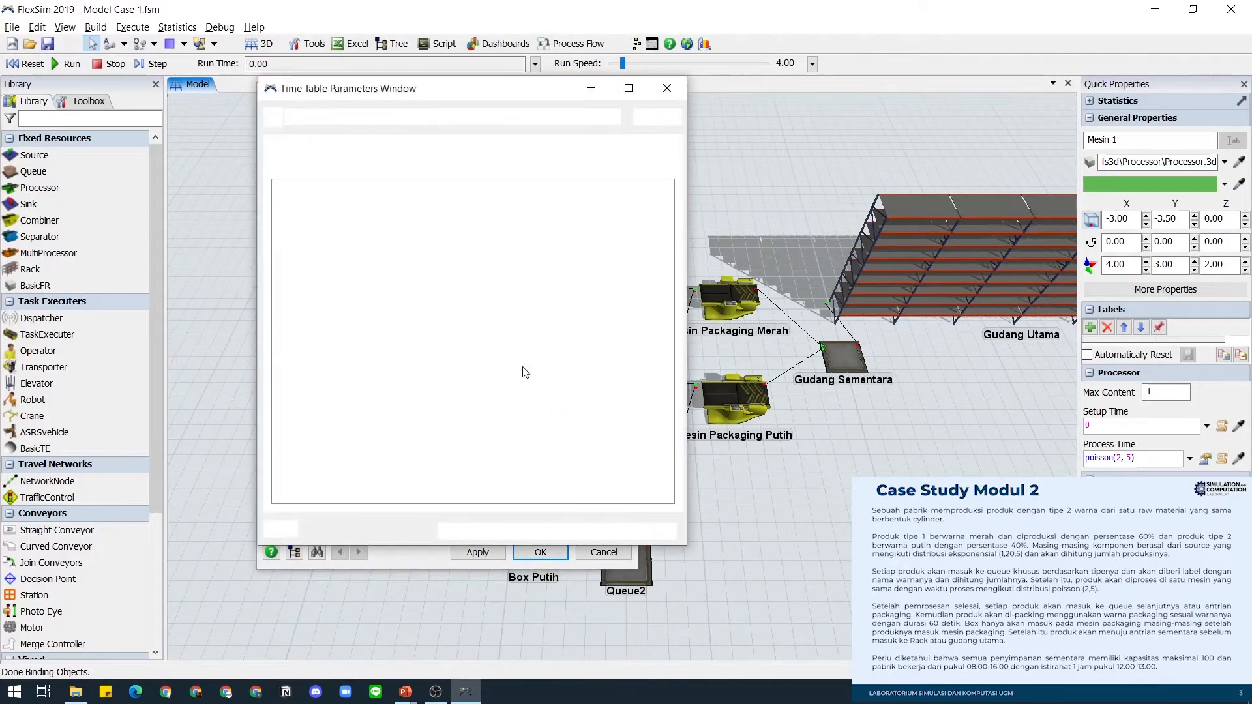
click(370, 144)
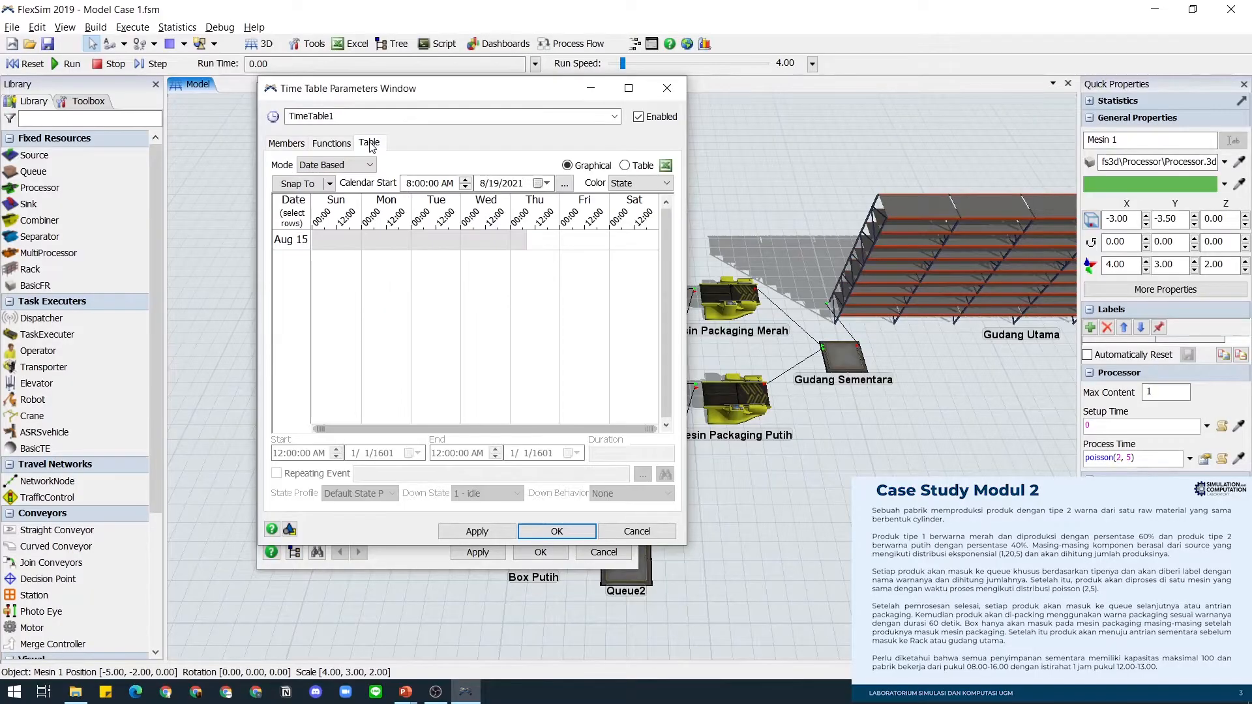
click(326, 165)
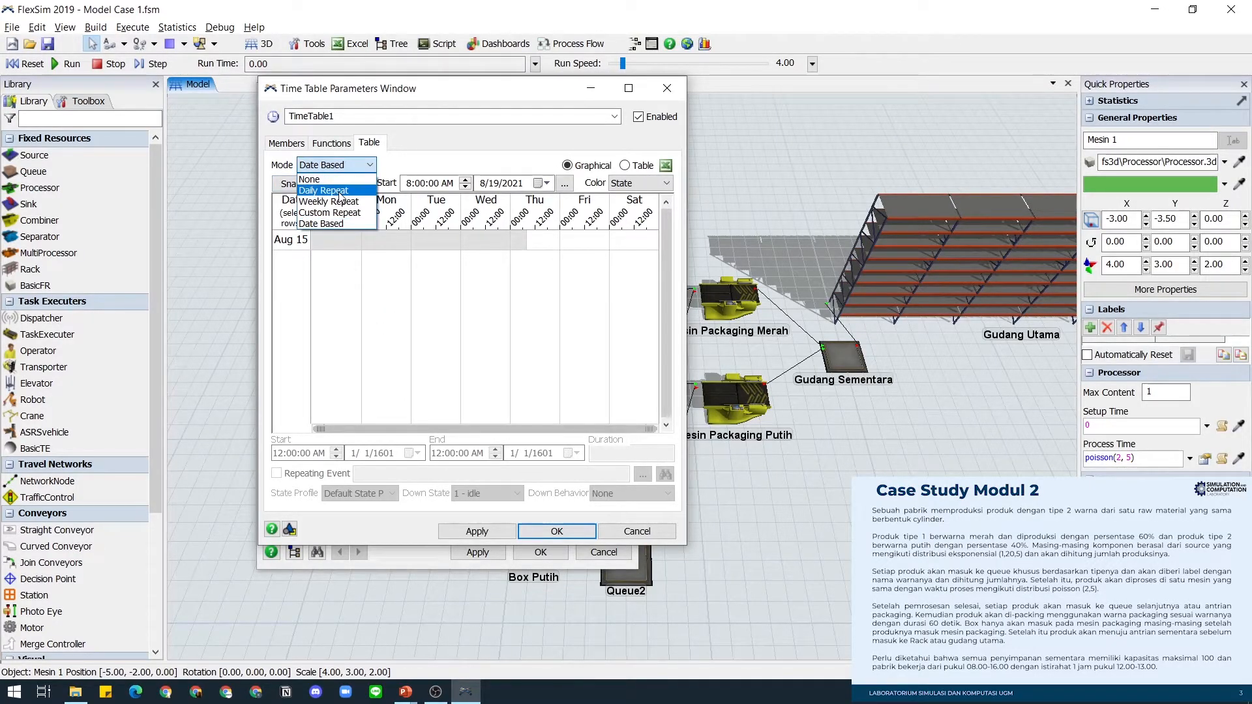
click(339, 191)
scroll(419, 331, down, 1)
scroll(419, 331, down, 2)
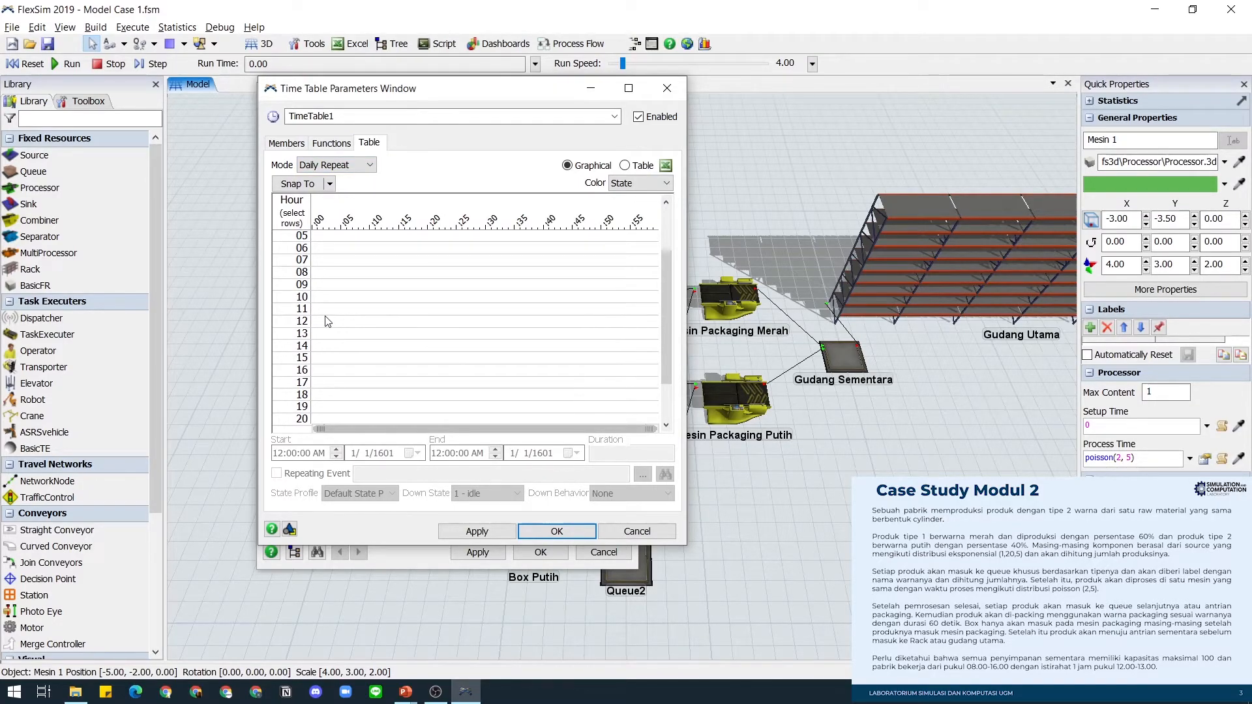
Step: Add a downtime from about 12:00 PM to 1:00 PM to TimeTable1, and confirm the time table and Mesin 1's properties
drag(315, 324, 662, 322)
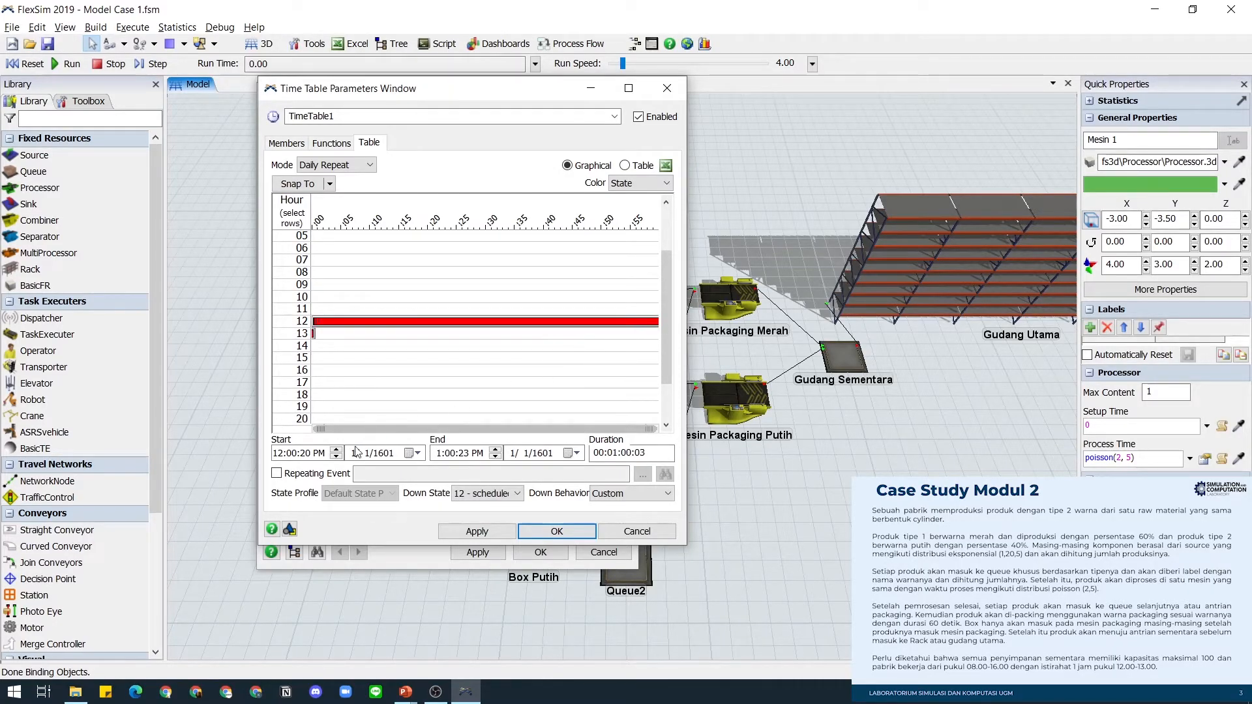
click(304, 453)
text(00)
click(464, 453)
click(569, 530)
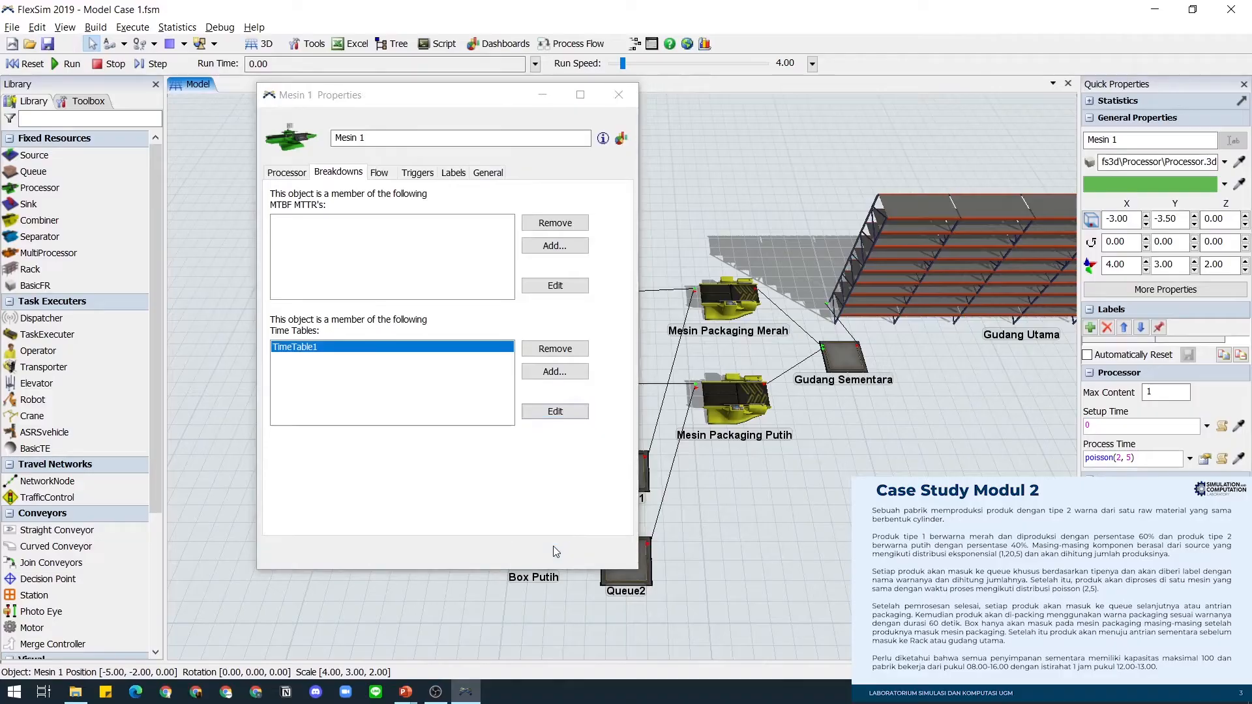
click(553, 548)
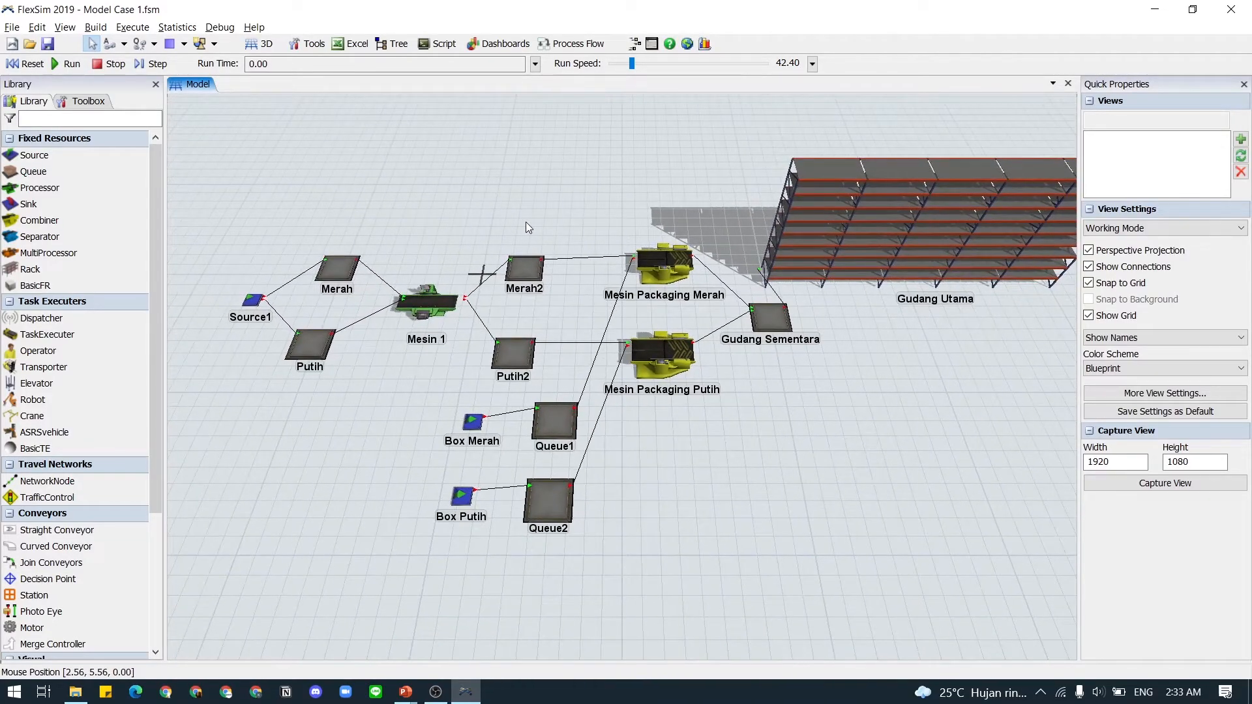
Step: Switch the run time display to Date and Time, and enable a stop time of 4:00:00 PM on 8/19/2021
drag(525, 222, 507, 246)
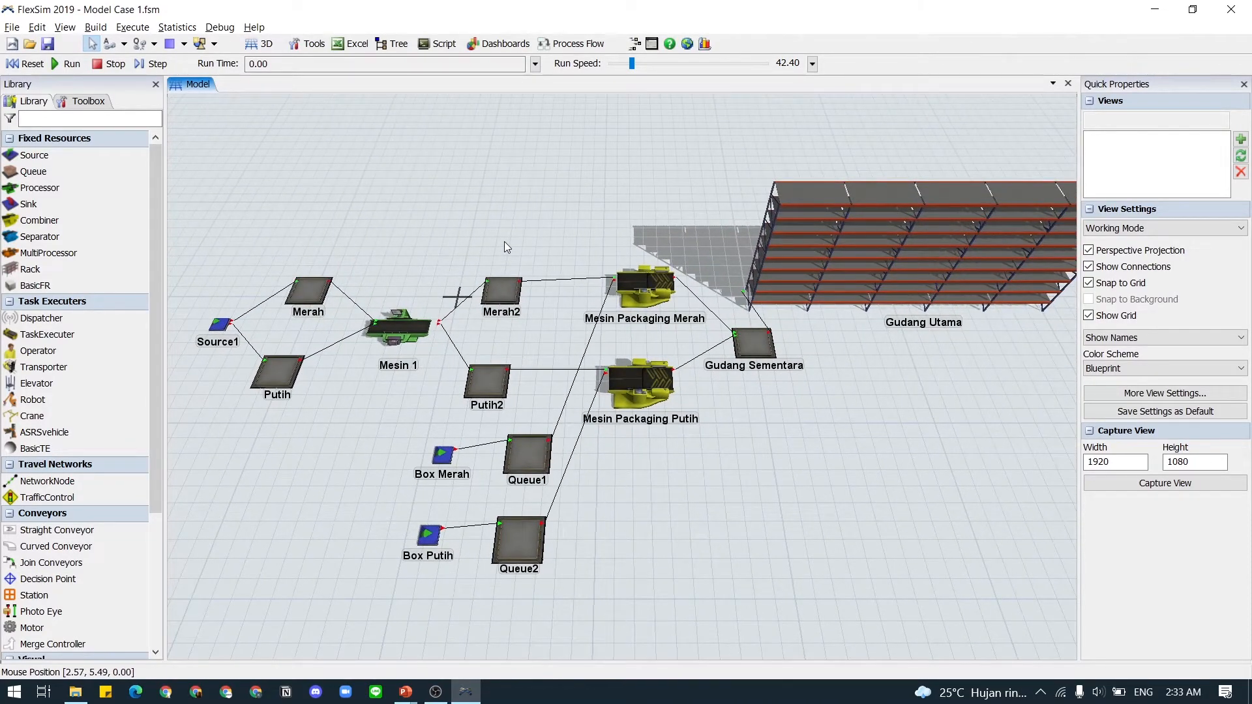
click(535, 64)
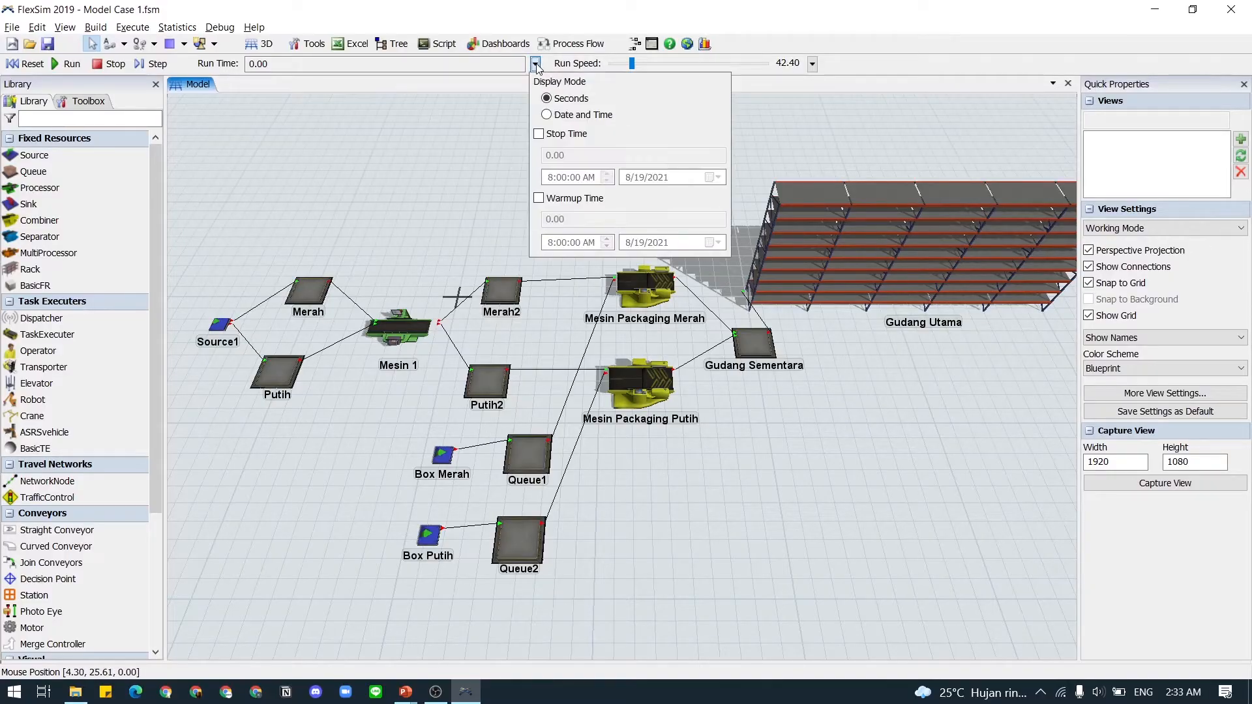
click(572, 116)
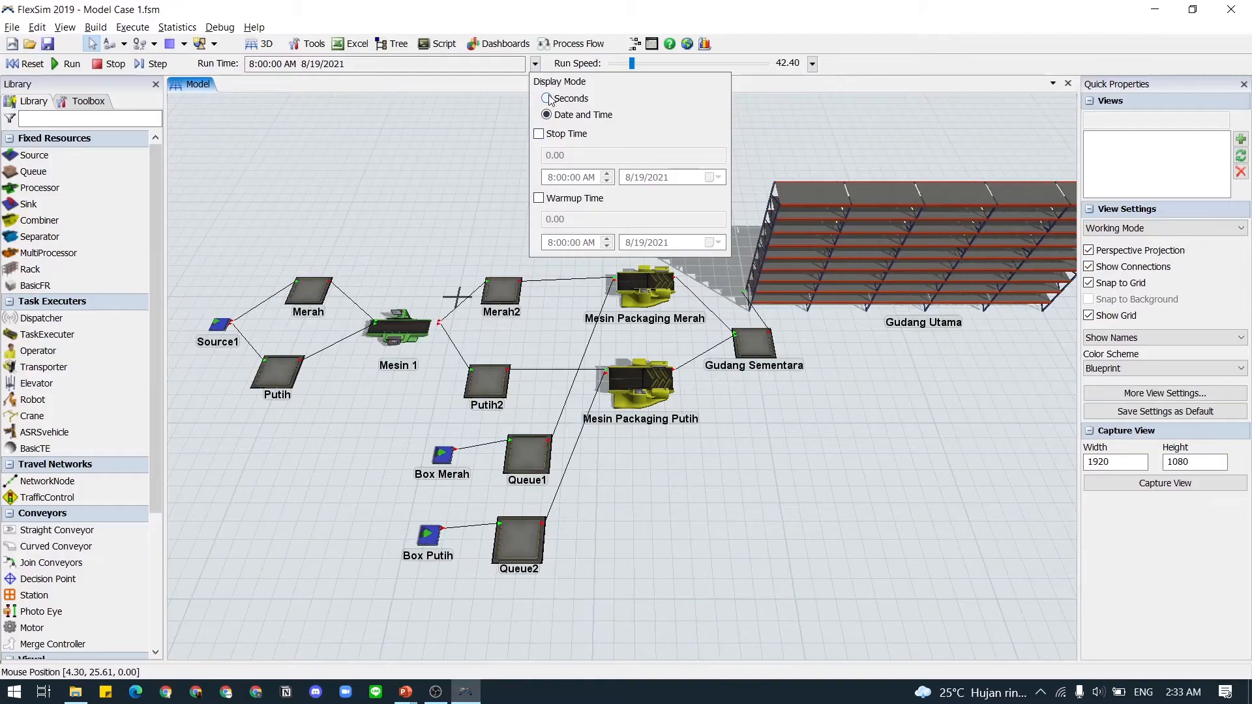
click(539, 133)
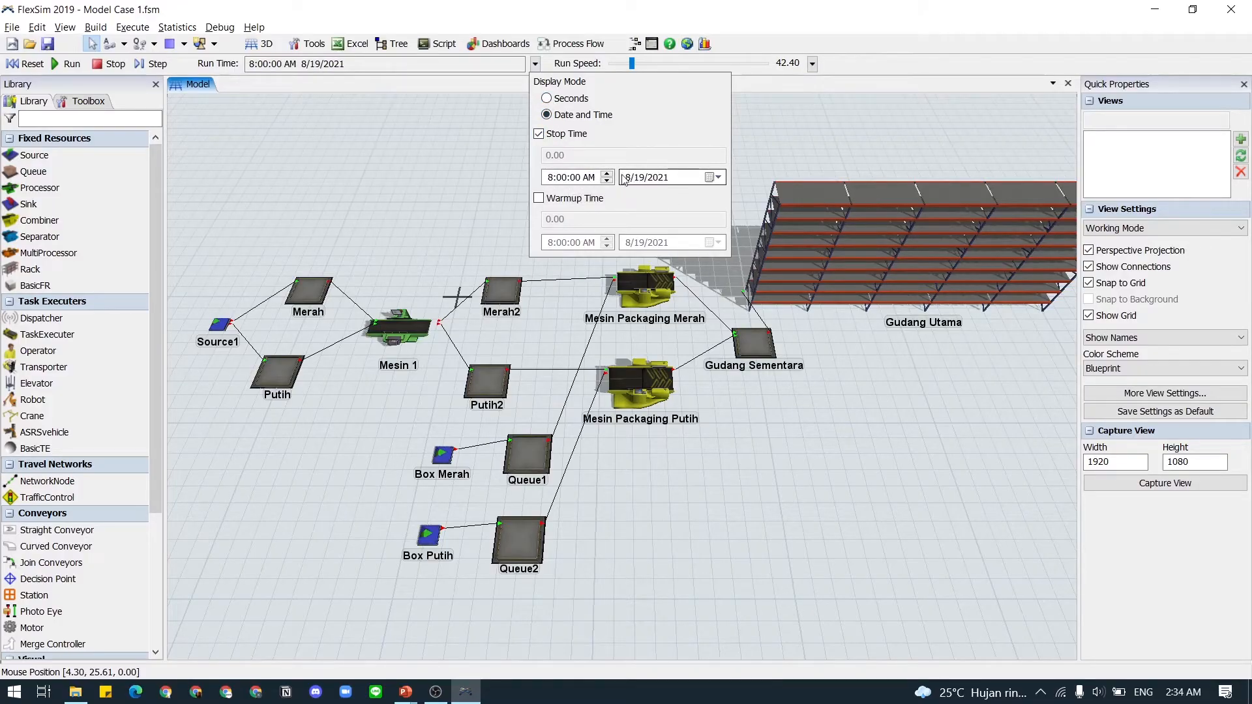
click(554, 179)
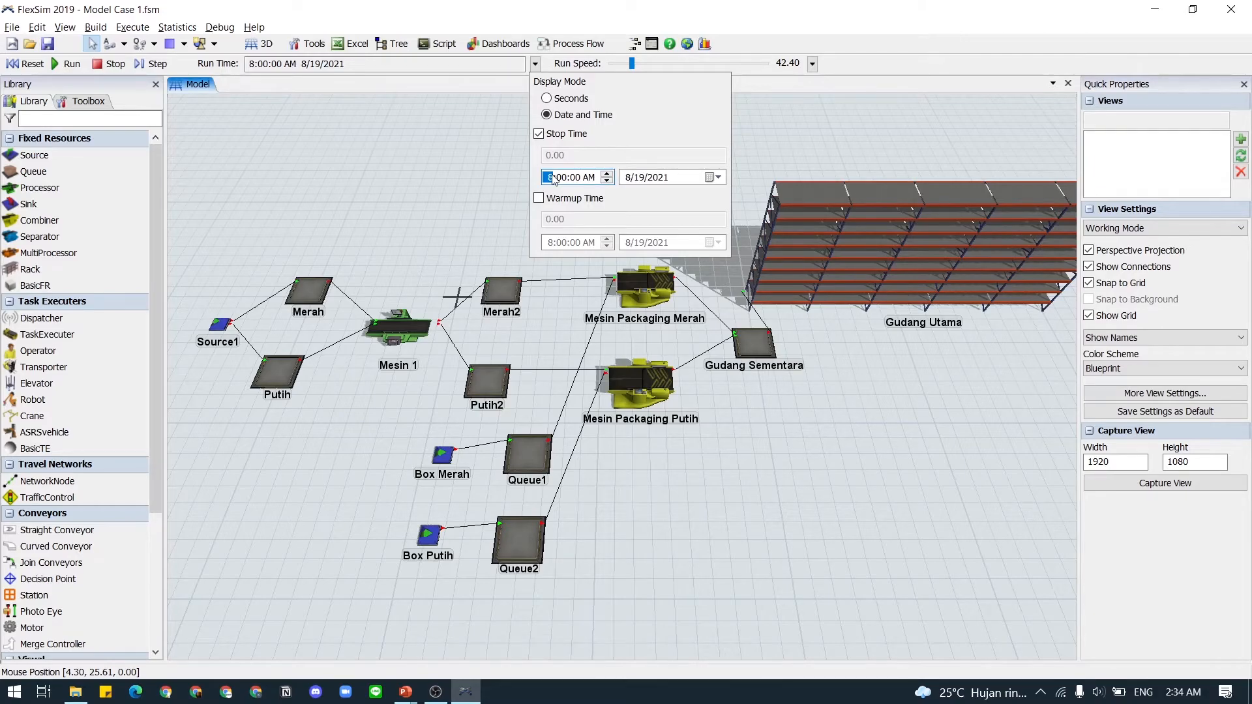
triple_click(591, 180)
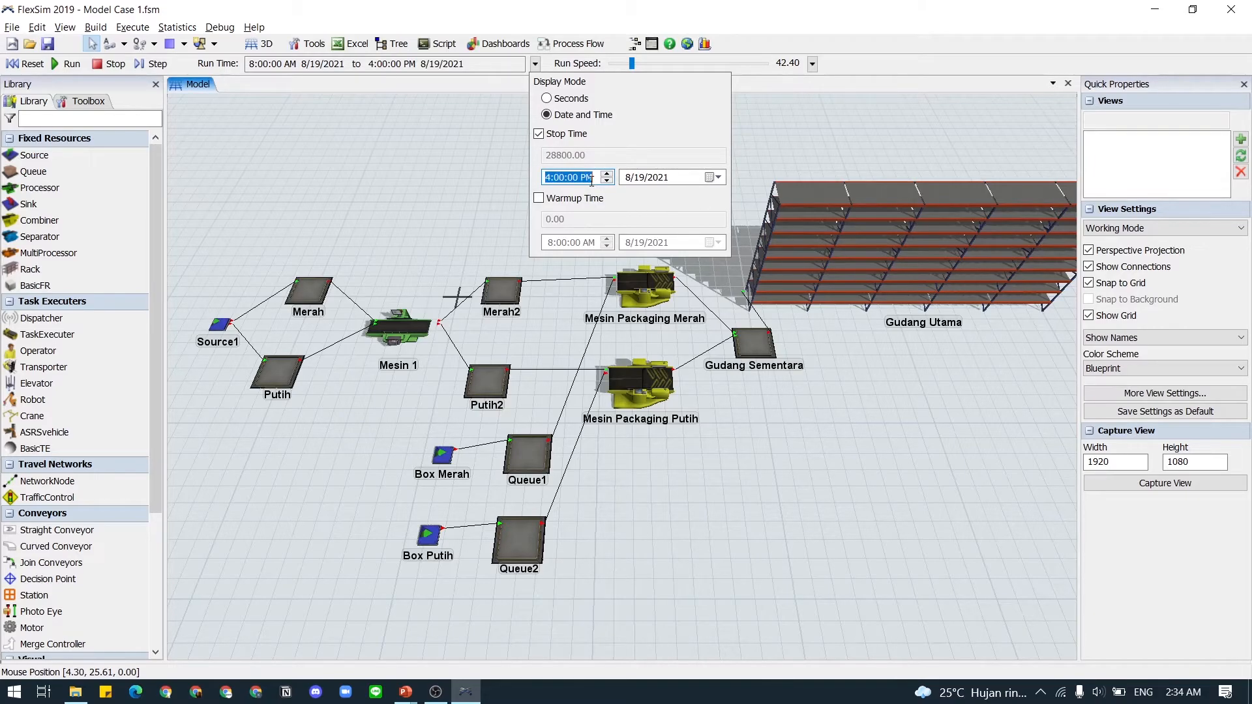
click(631, 156)
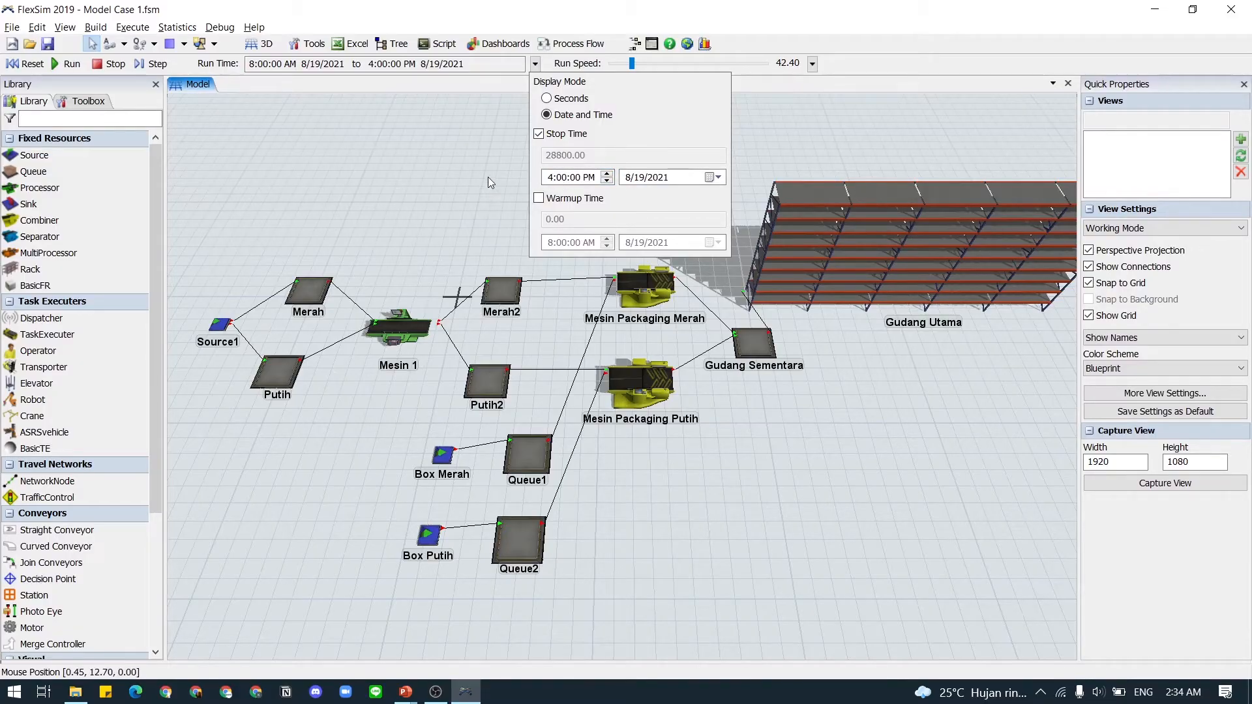
click(463, 128)
Step: Run the simulation and raise the run speed to about 490 while viewing the whole model
click(67, 64)
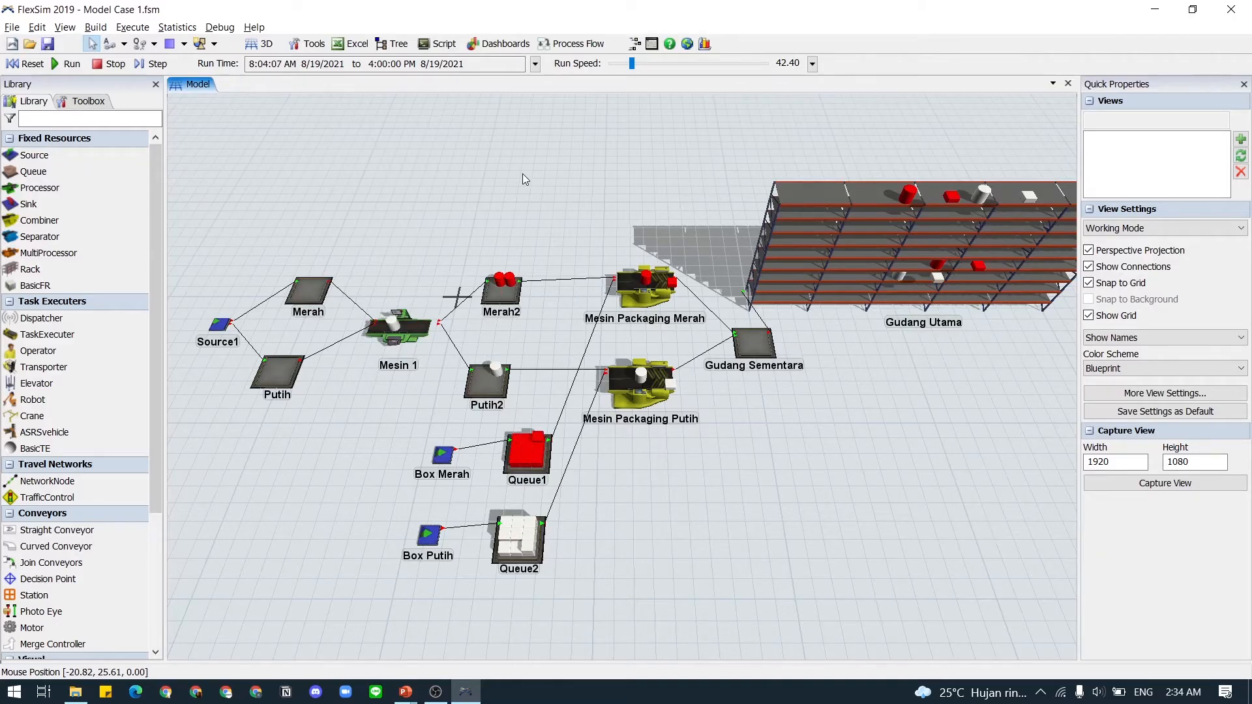
click(637, 65)
mouse_move(636, 65)
mouse_down()
mouse_move(675, 68)
mouse_move(647, 70)
mouse_up()
drag(596, 176, 682, 135)
drag(650, 72, 649, 71)
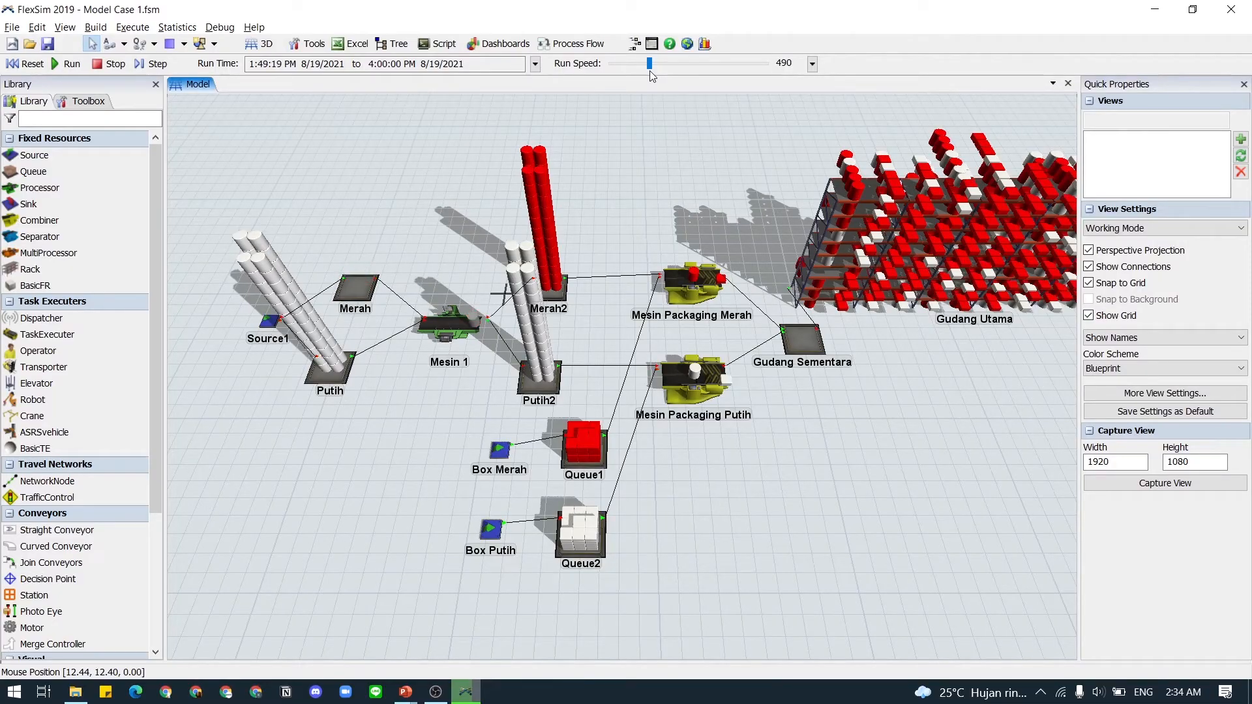
Step: Lower the run speed to about 215 and let the simulation run to its 4:00:00 PM stop time
mouse_move(649, 71)
mouse_down()
mouse_move(666, 71)
mouse_move(642, 68)
mouse_up()
drag(585, 166, 775, 163)
scroll(656, 226, up, 5)
drag(630, 287, 706, 236)
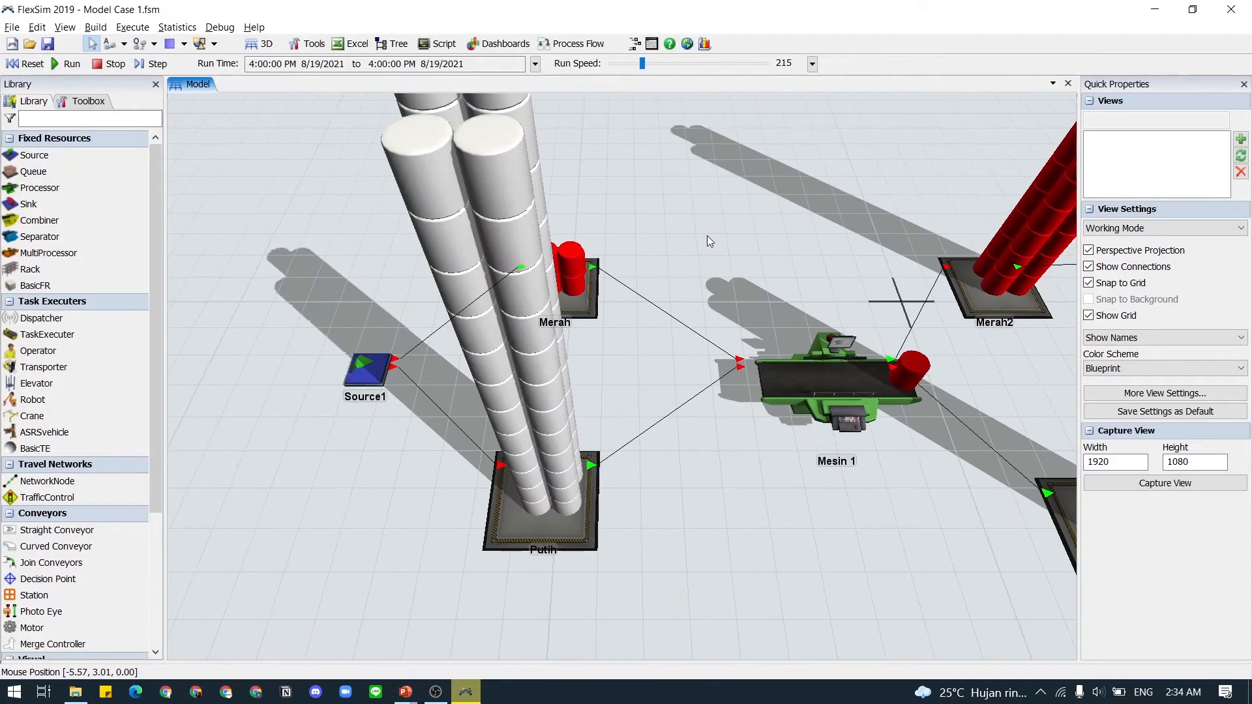
Step: Inspect the statistics and item-count labels of Source1 and the Merah and Putih queues
click(585, 311)
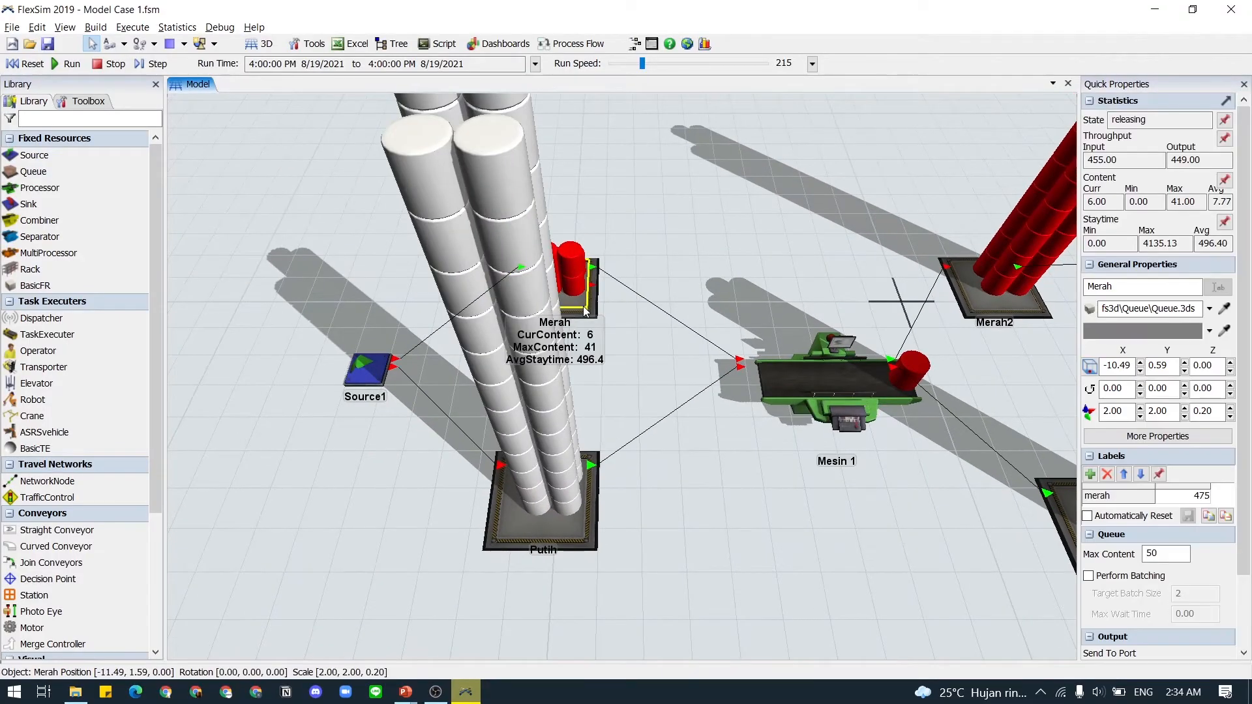
click(675, 298)
click(378, 377)
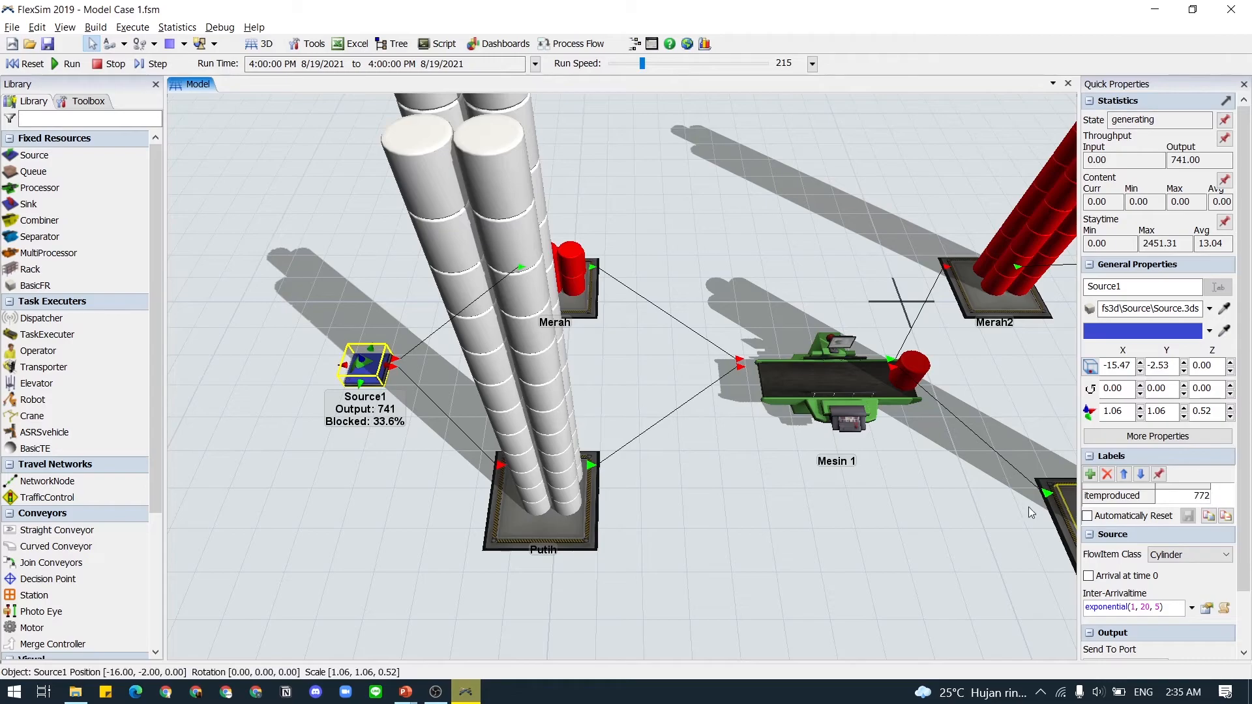
click(678, 339)
click(593, 317)
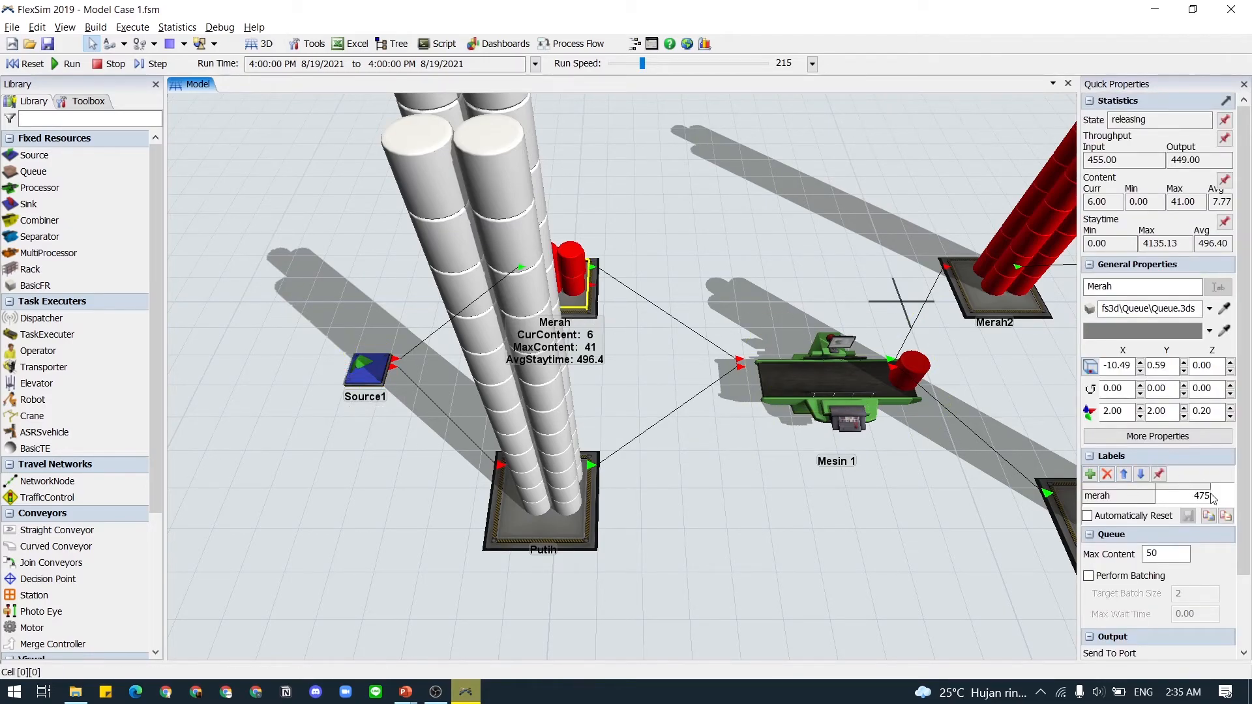
click(794, 479)
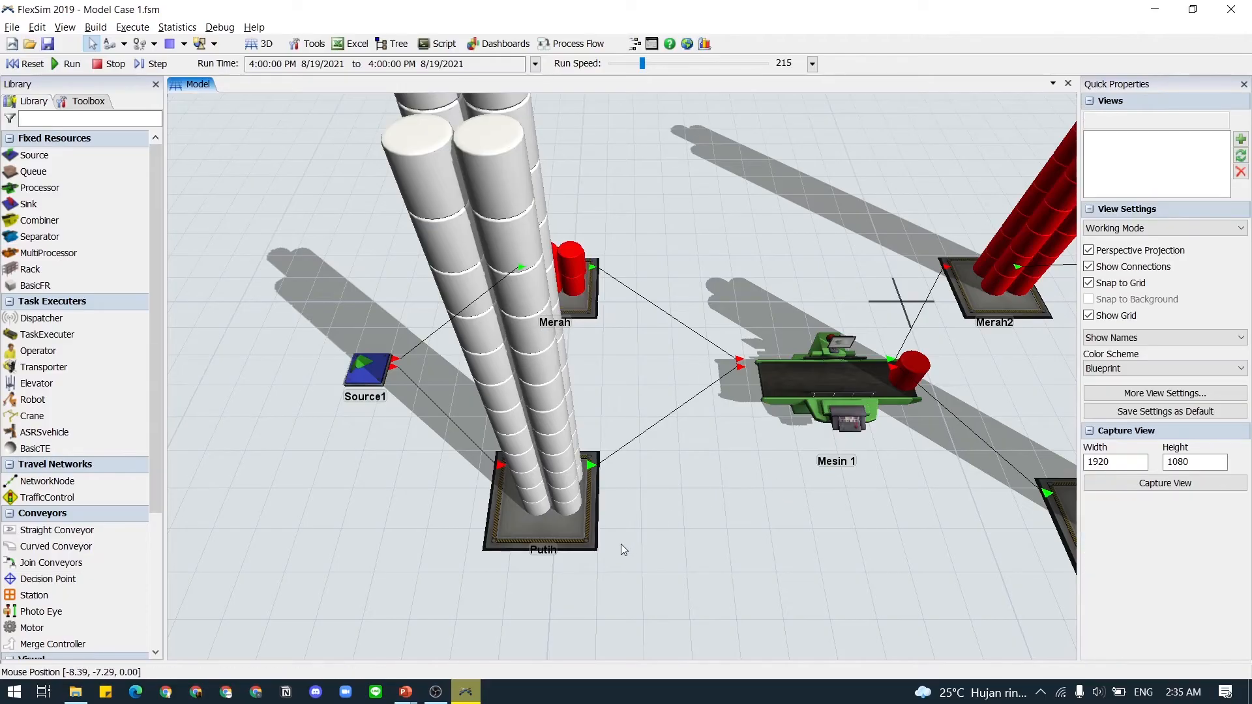
click(585, 542)
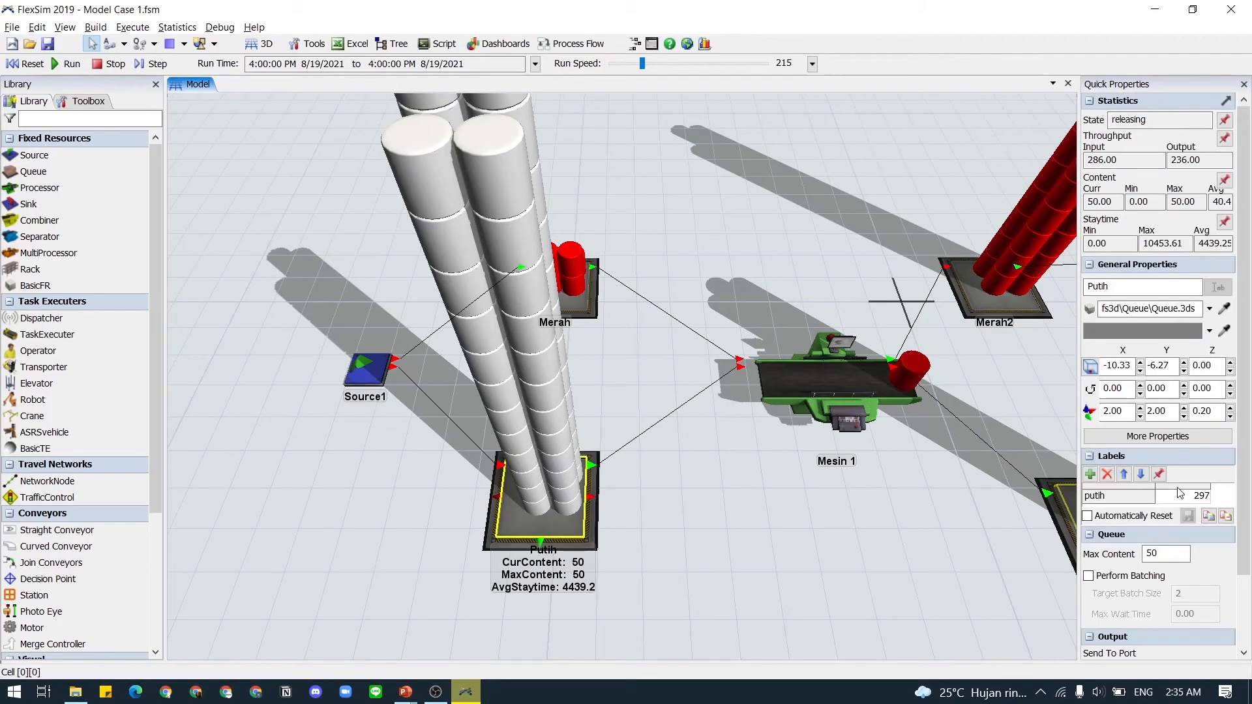
click(788, 496)
Step: Check the throughput and content statistics of the Gudang Utama rack, and look over the whole model
scroll(724, 319, down, 3)
drag(806, 398, 387, 361)
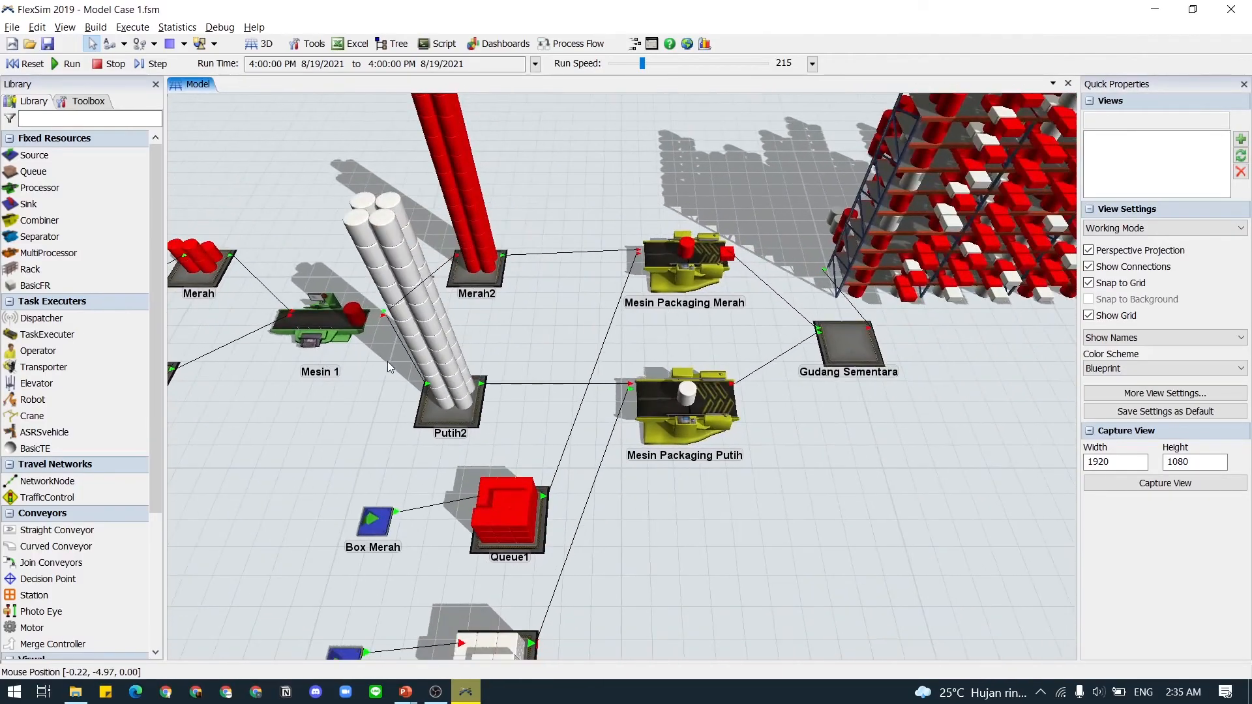
drag(847, 409, 656, 428)
scroll(656, 428, down, 2)
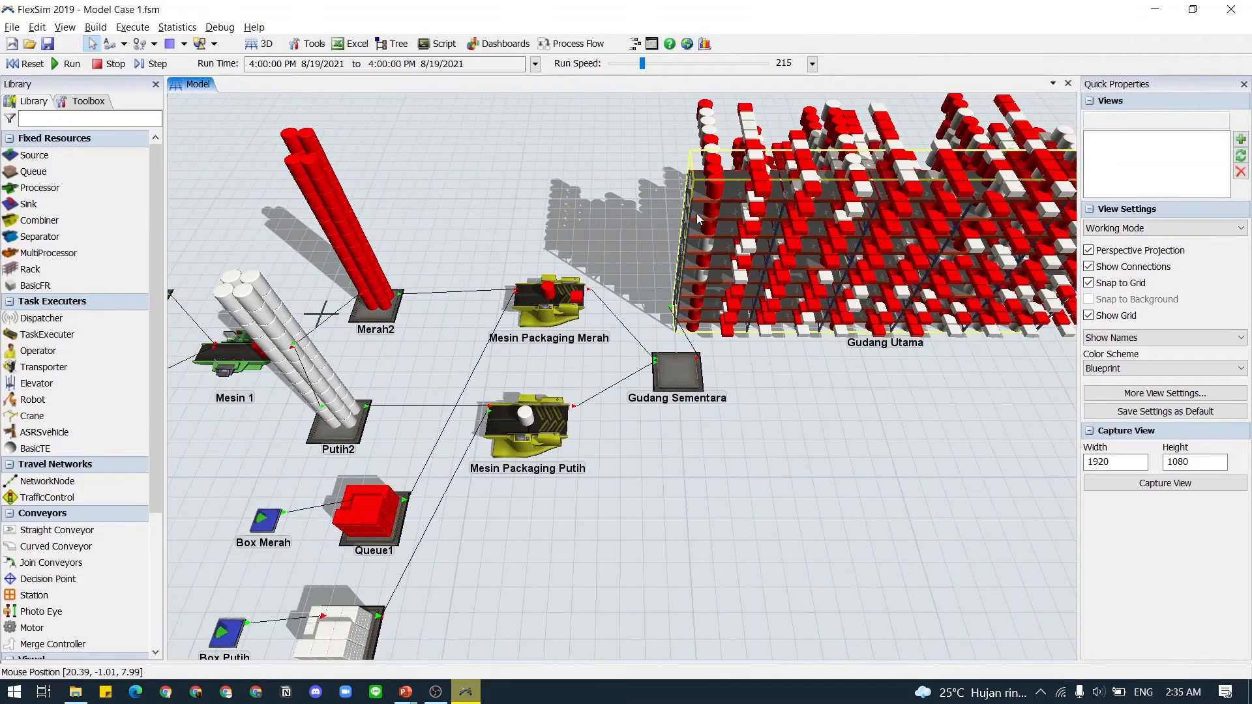
click(696, 218)
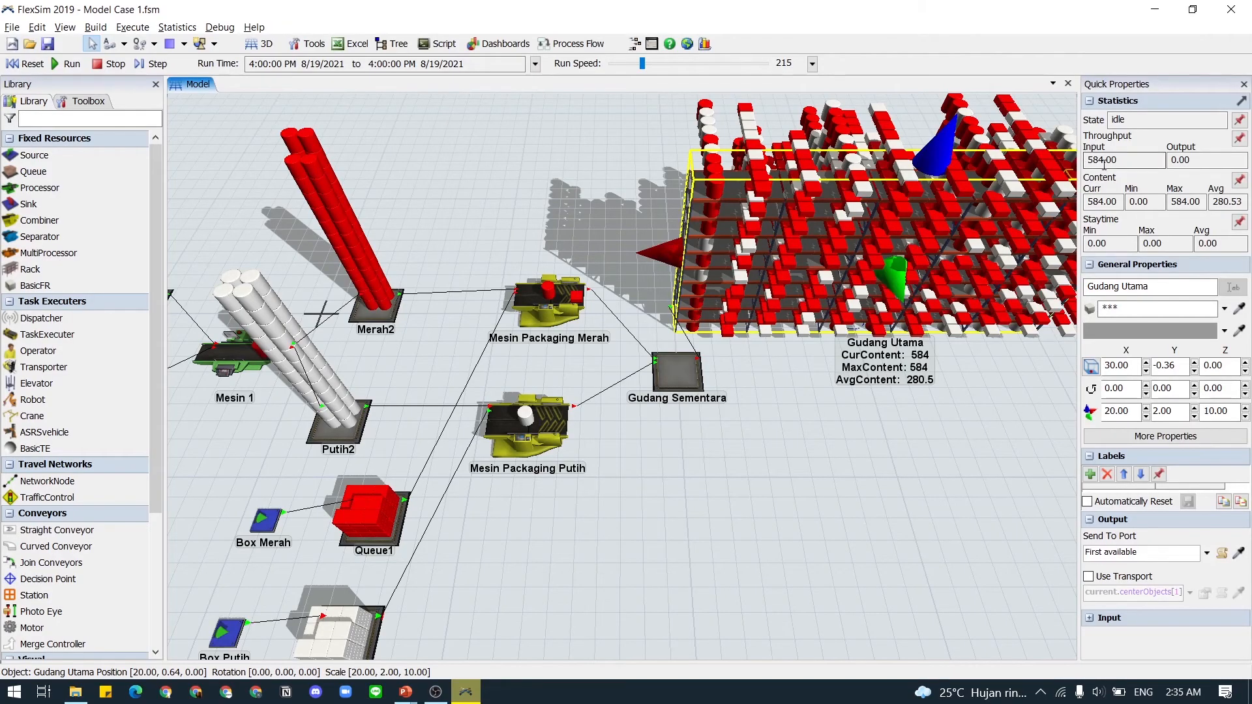
click(741, 416)
scroll(648, 450, down, 3)
drag(673, 472, 805, 475)
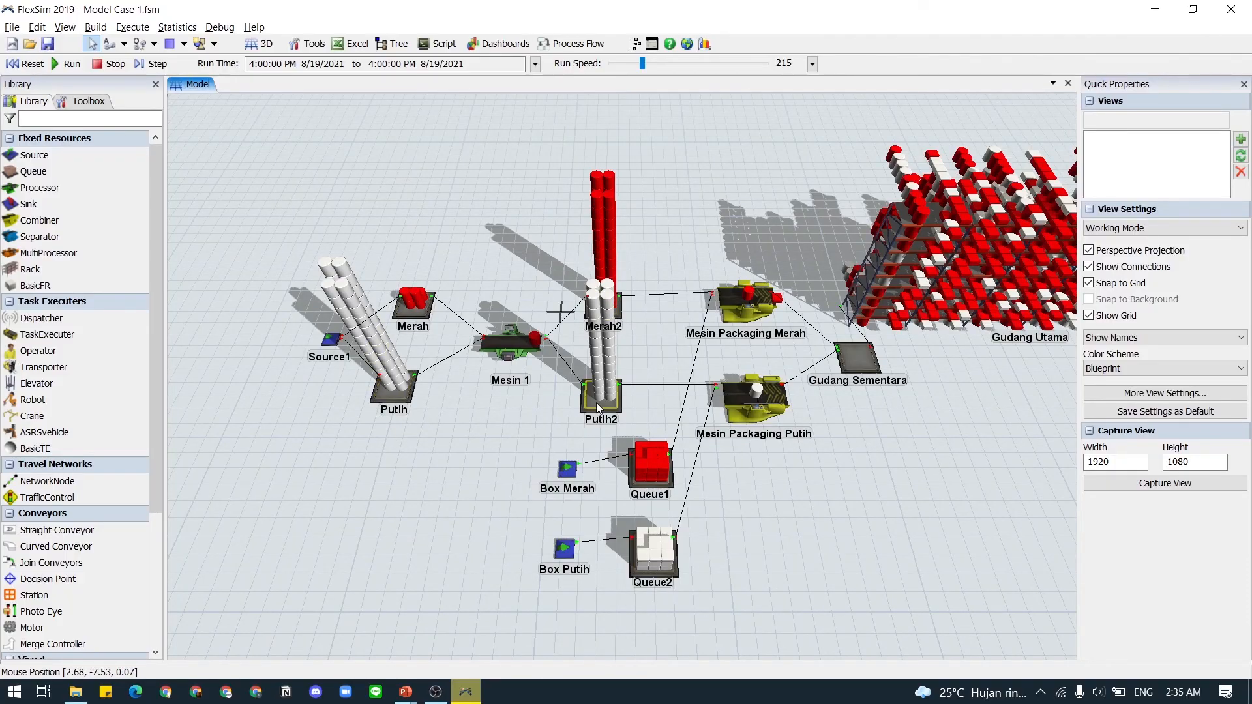
drag(791, 452, 656, 455)
scroll(676, 455, down, 2)
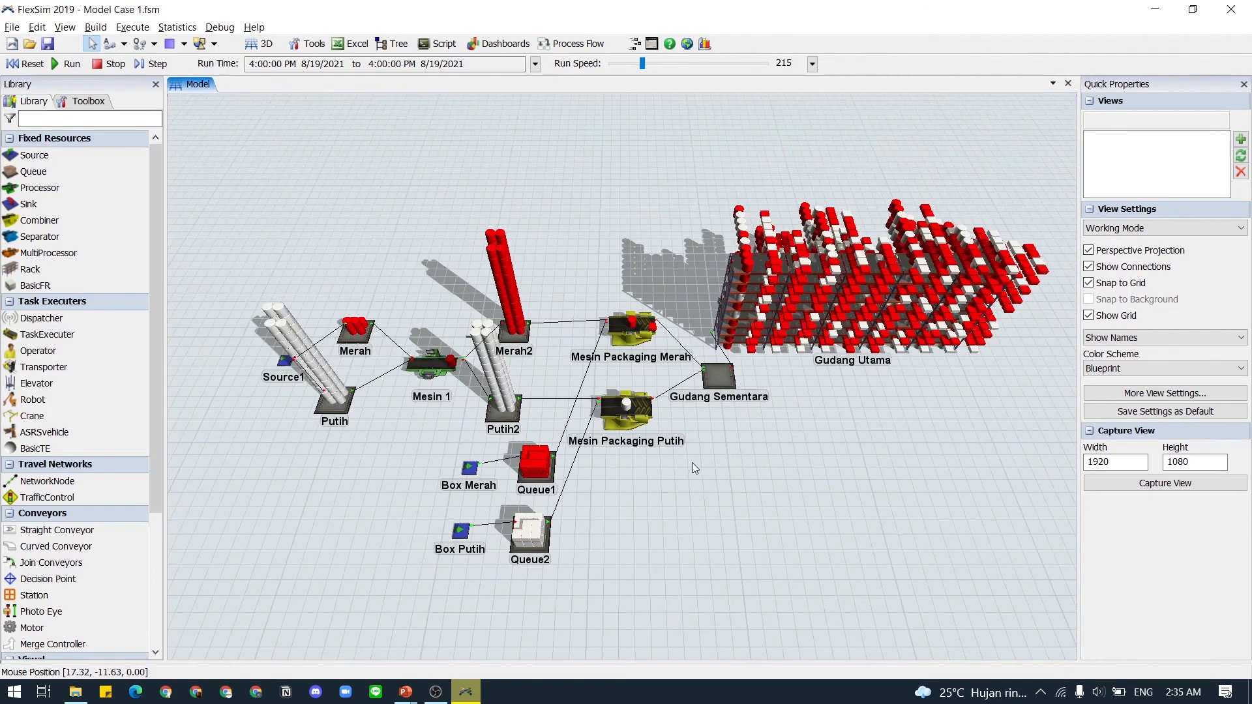